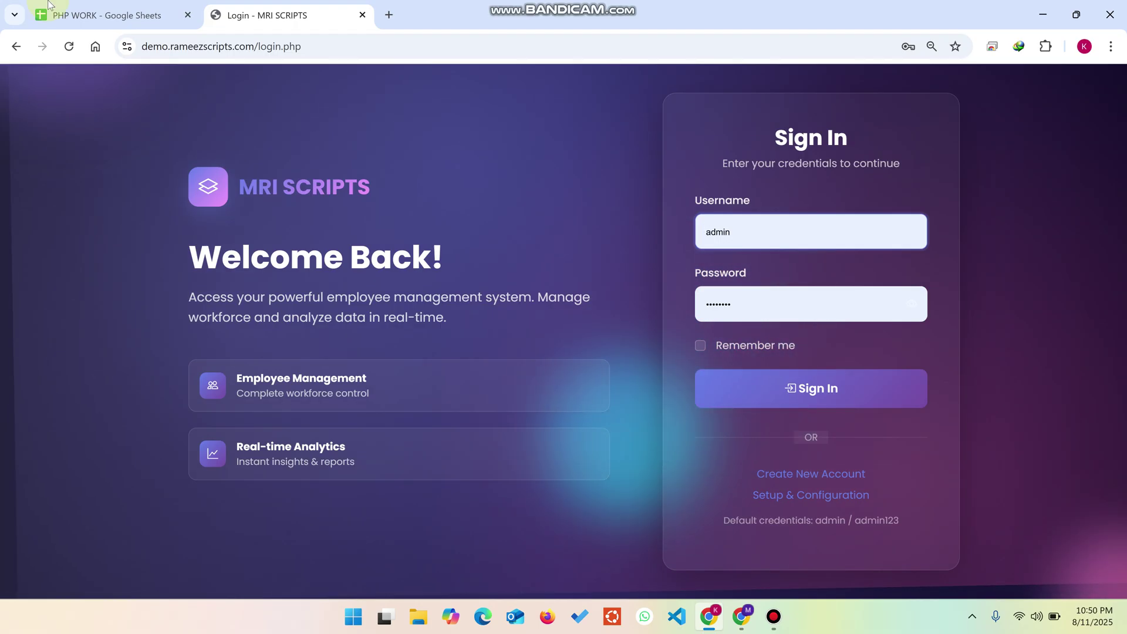
Step: Check the admin username in B2 and its stored password hash in the Users sheet
left_click(105, 15)
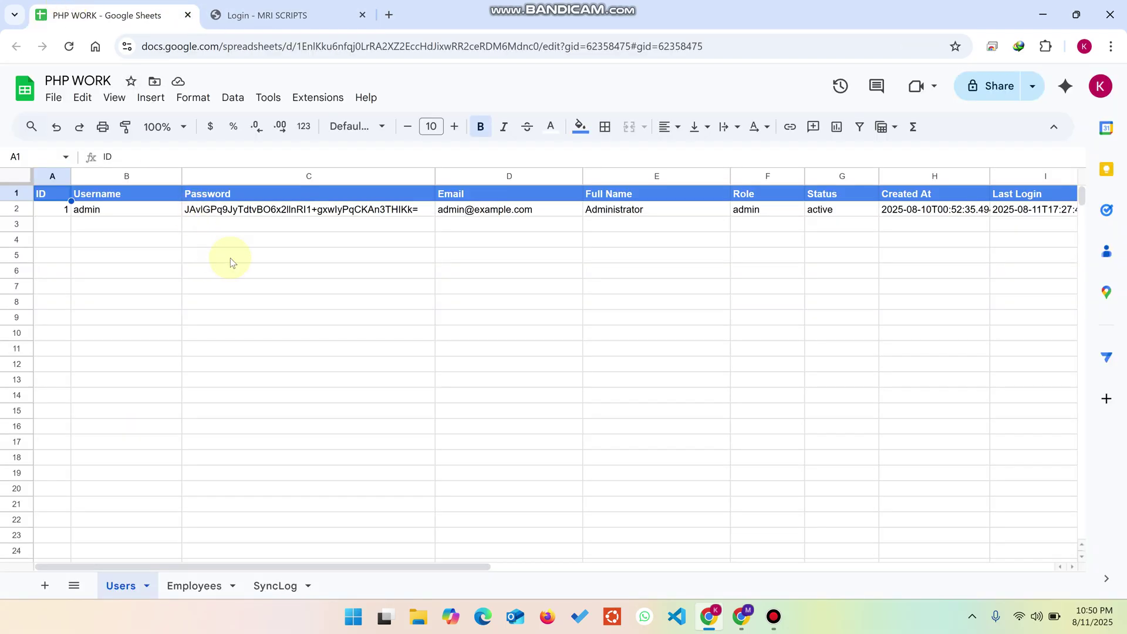
left_click(299, 6)
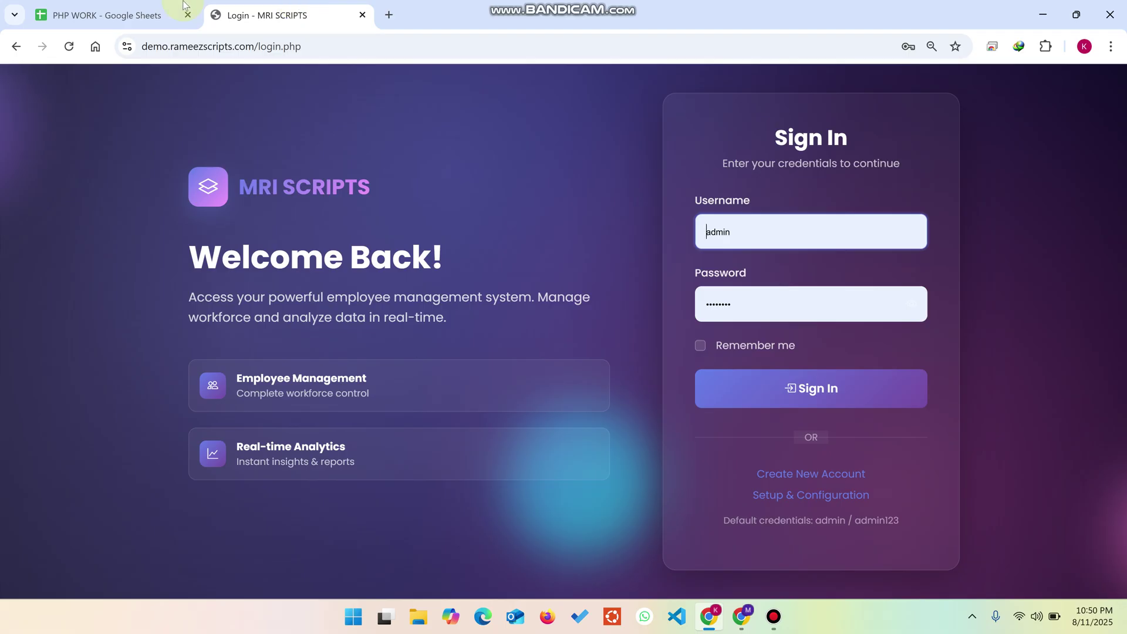
left_click(113, 6)
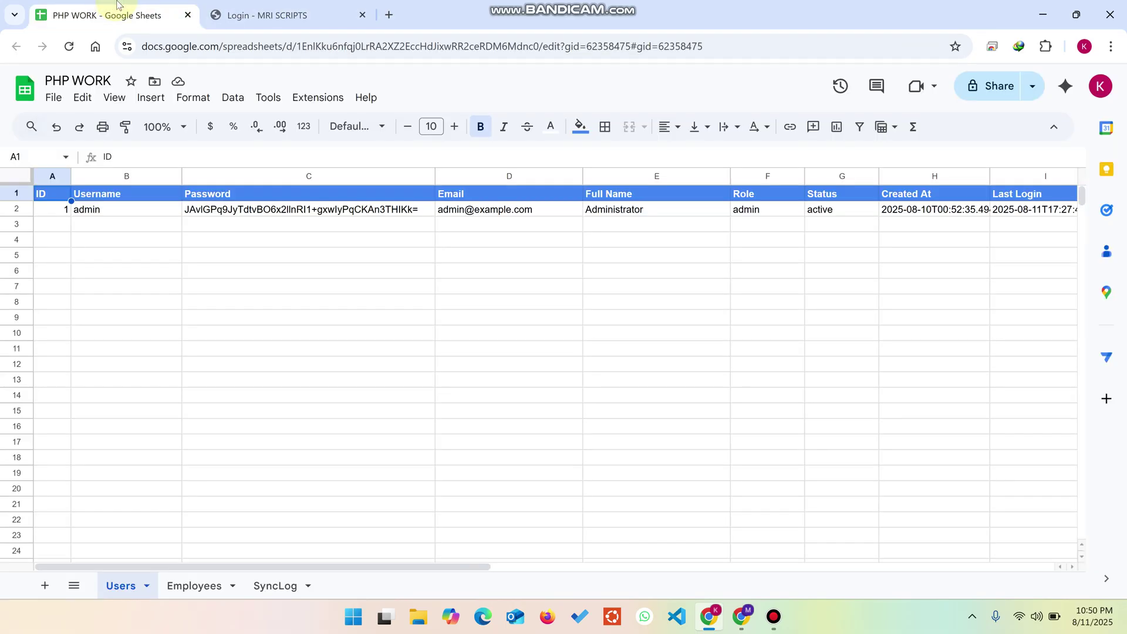
left_click(238, 7)
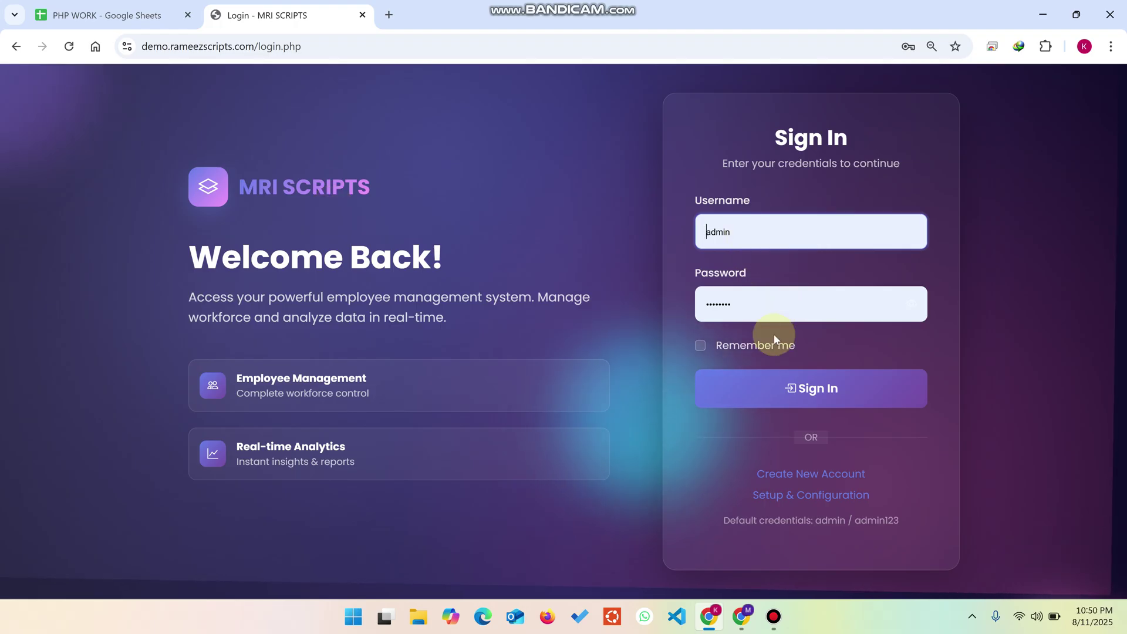
left_click(127, 17)
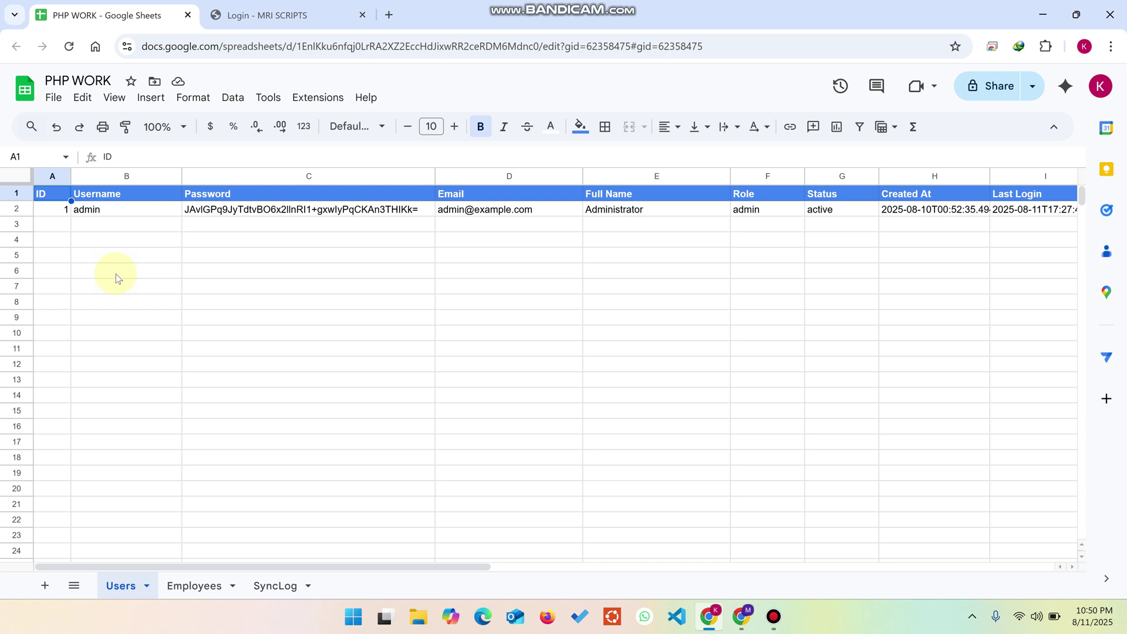
left_click(105, 210)
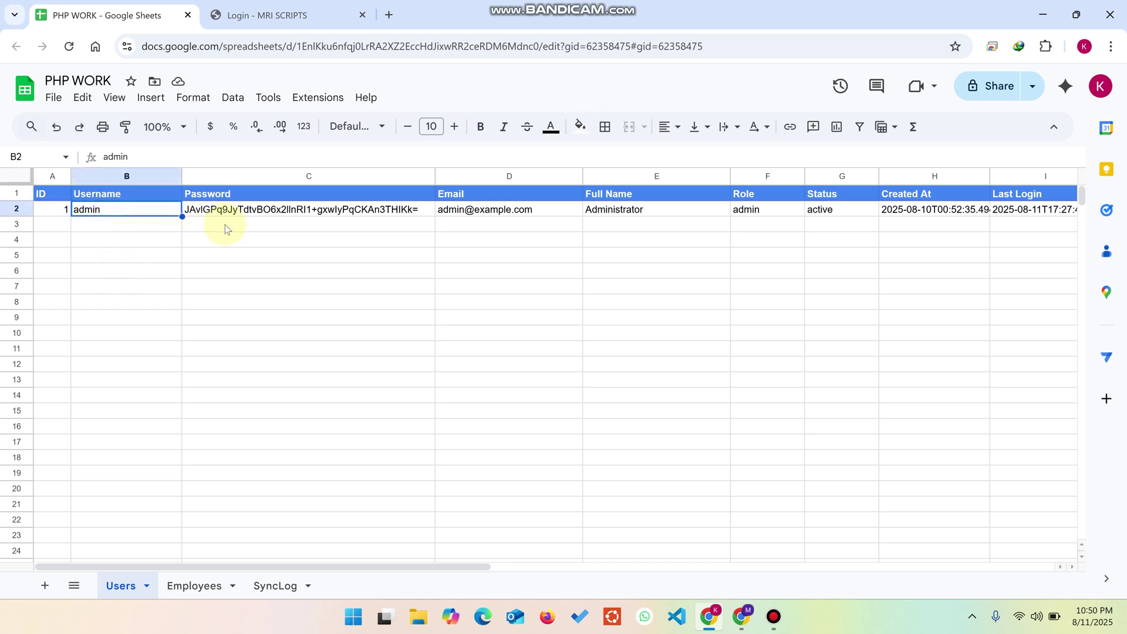
left_click(233, 212)
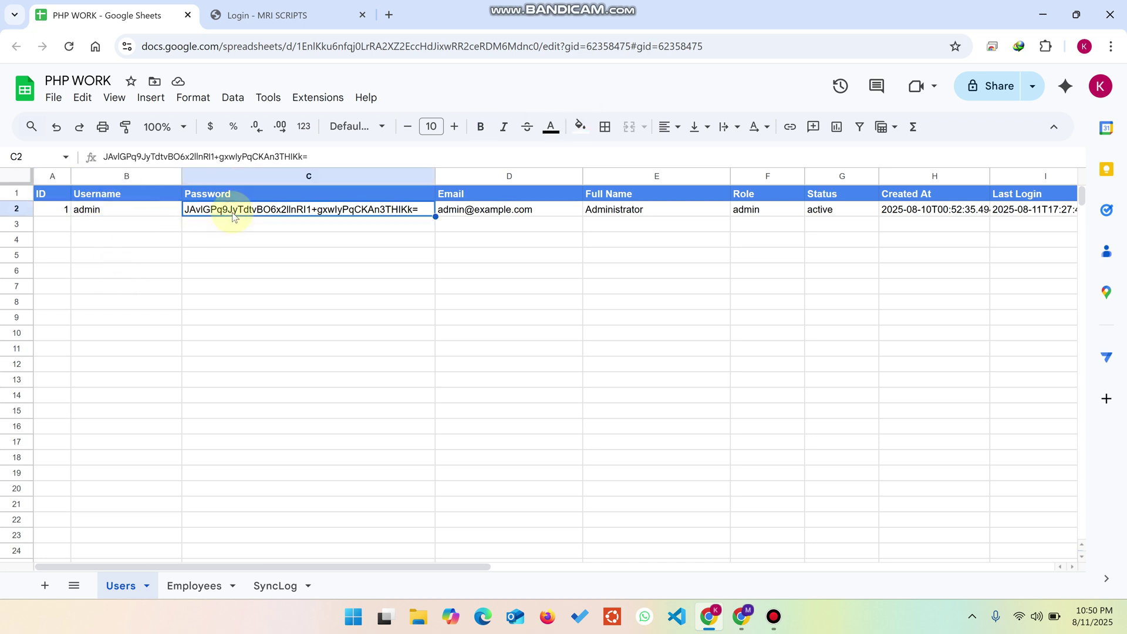
left_click(257, 17)
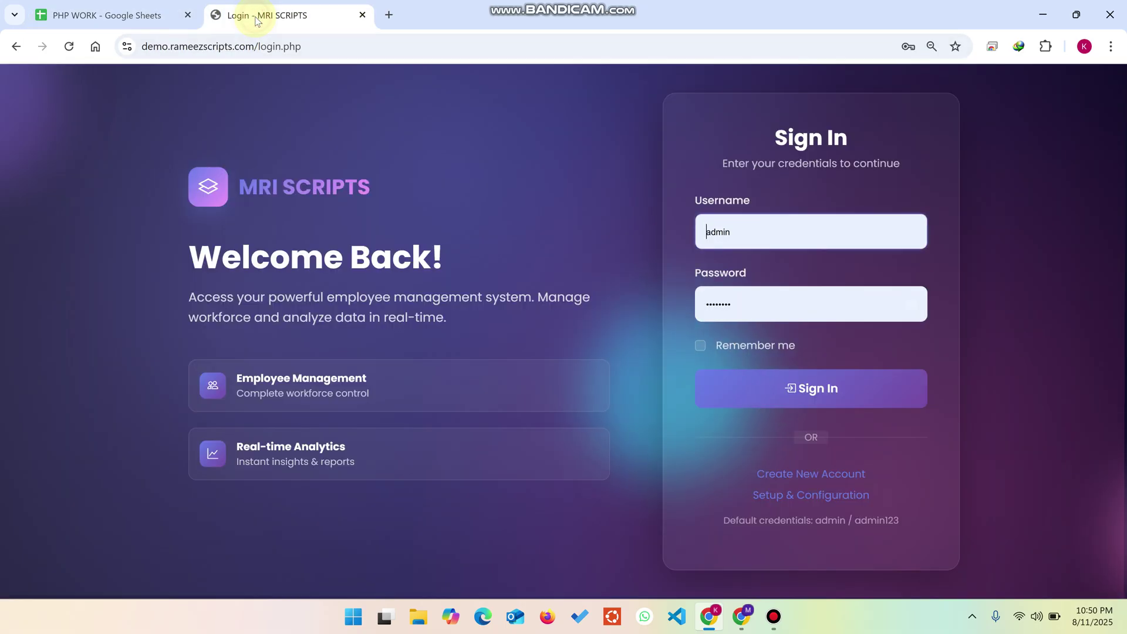
Step: Sign in to MRI Scripts with the autofilled admin credentials
left_click(702, 232)
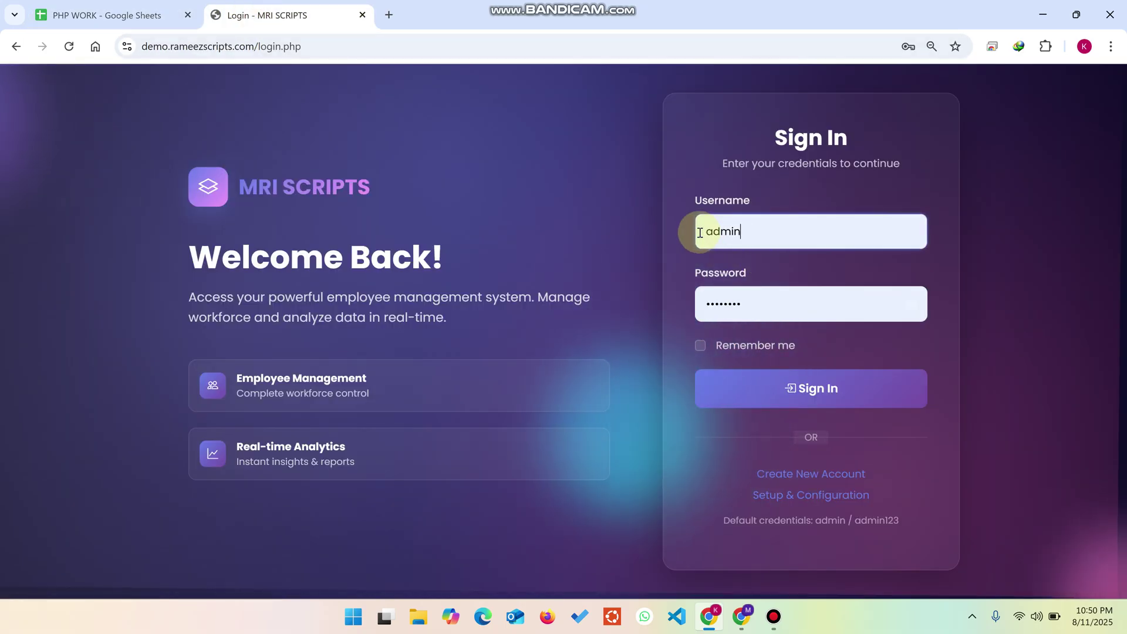
double_click(701, 232)
left_click(754, 383)
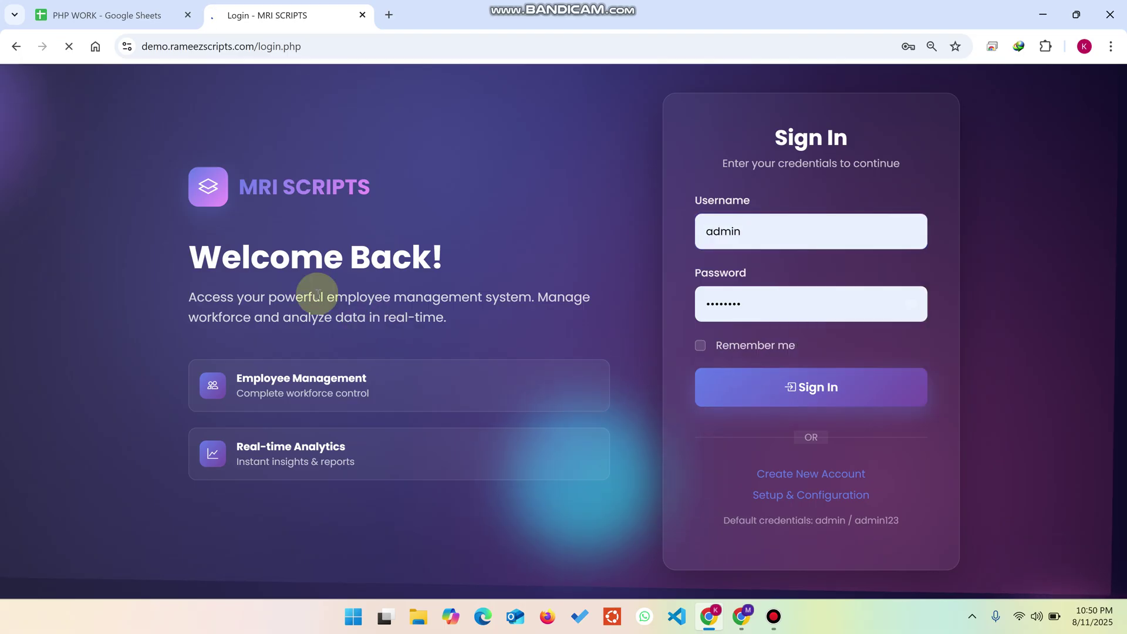
Step: Widen columns H and I of the Users sheet to confirm the updated Last Login time
left_click(125, 14)
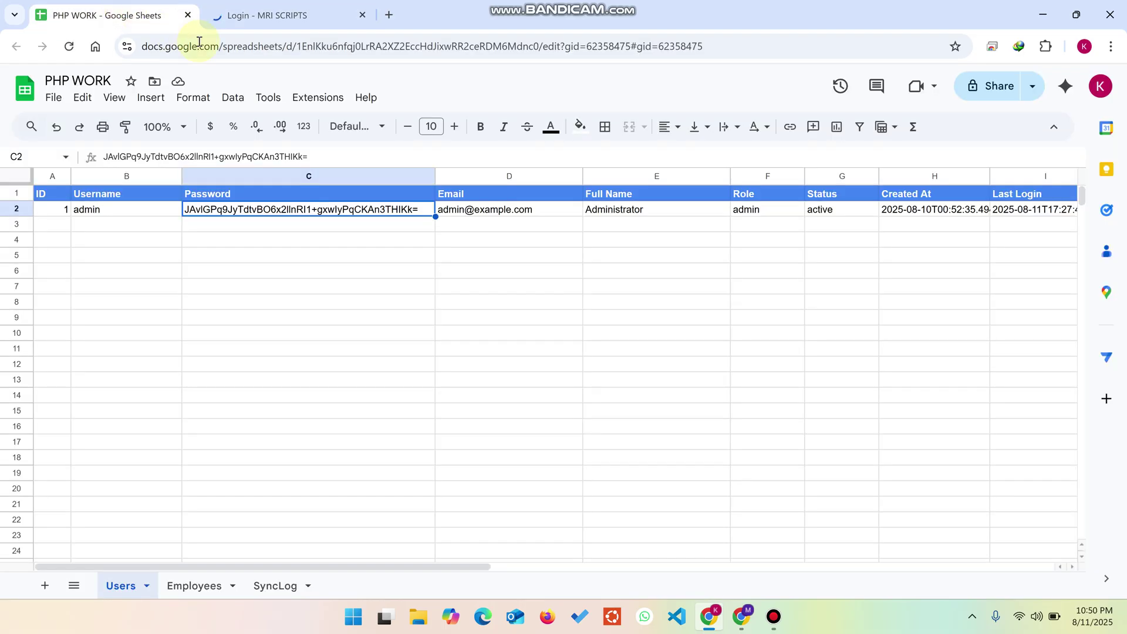
left_click_drag(414, 566, 496, 572)
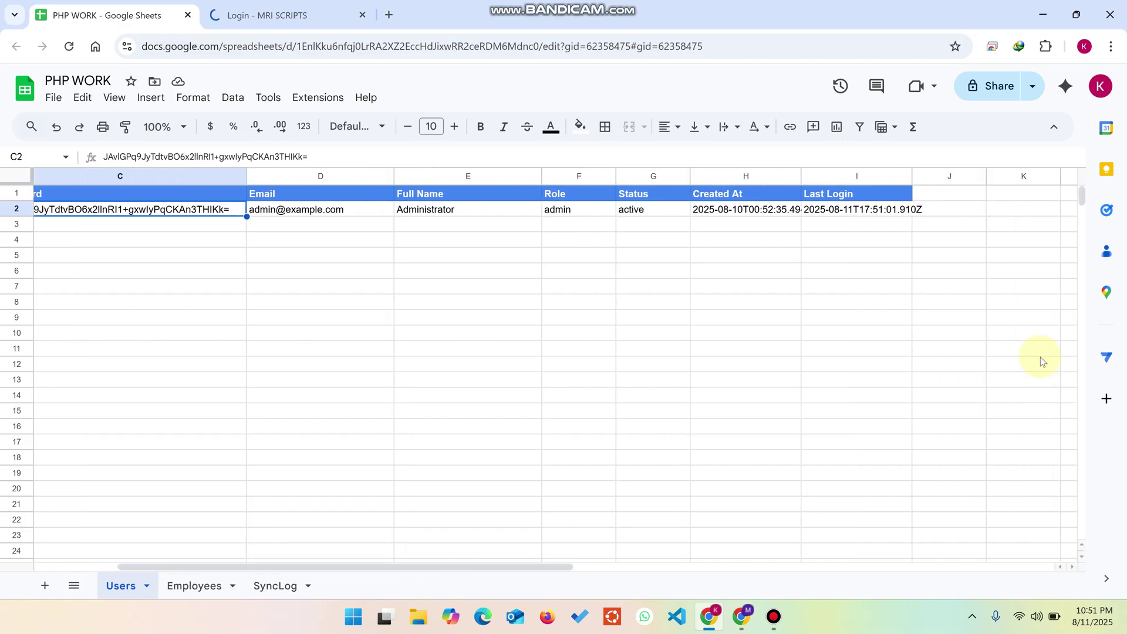
left_click_drag(801, 177, 832, 176)
left_click(929, 213)
left_click_drag(941, 176, 966, 176)
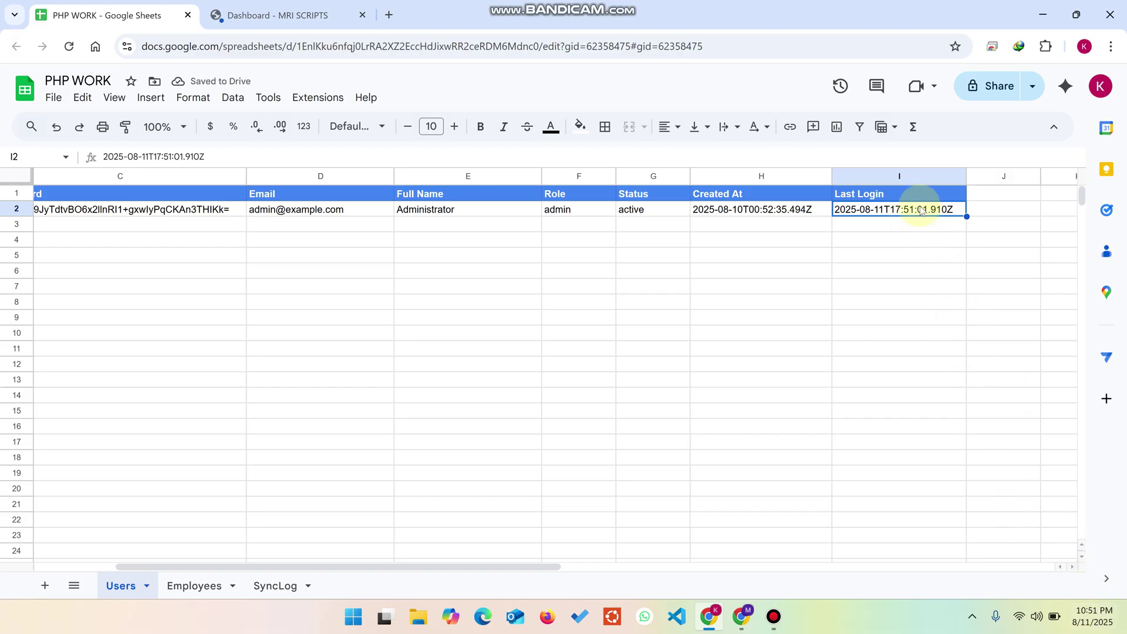
left_click(294, 15)
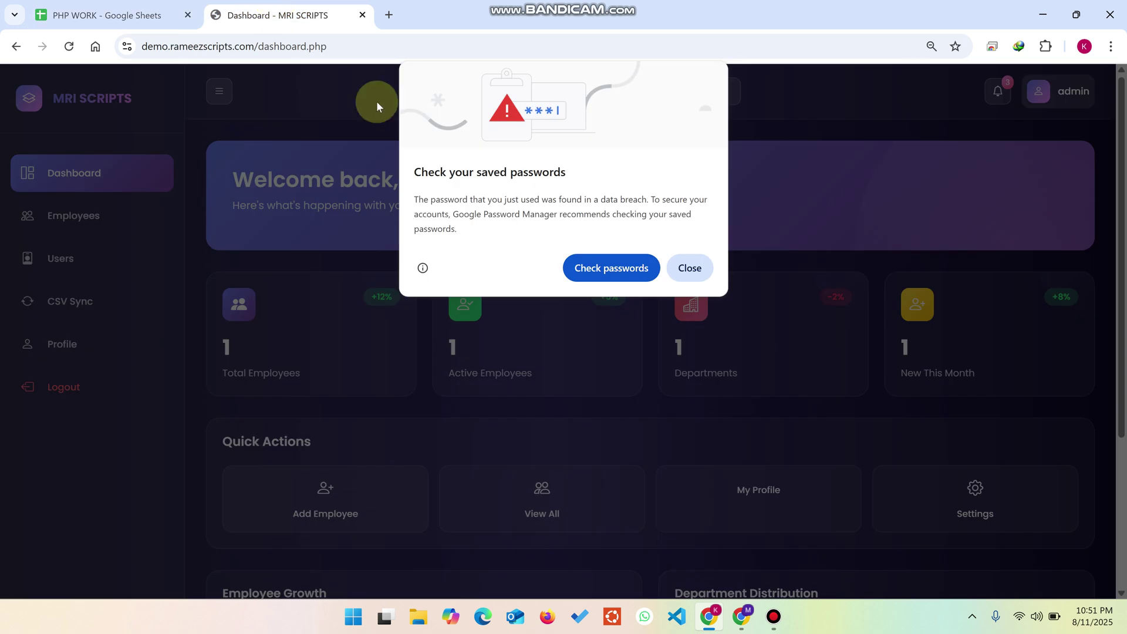
Step: Dismiss the password warning and match the Total, Active, Departments and New This Month counts against the Employees sheet
left_click(684, 268)
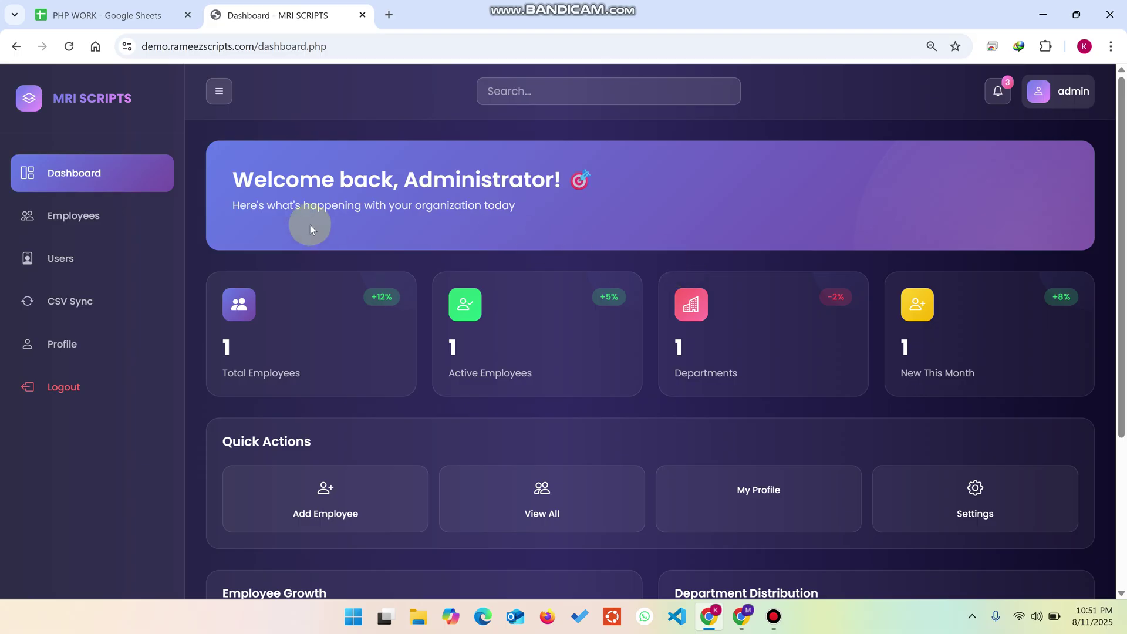
left_click_drag(297, 364, 219, 343)
key("ctrl+Tab")
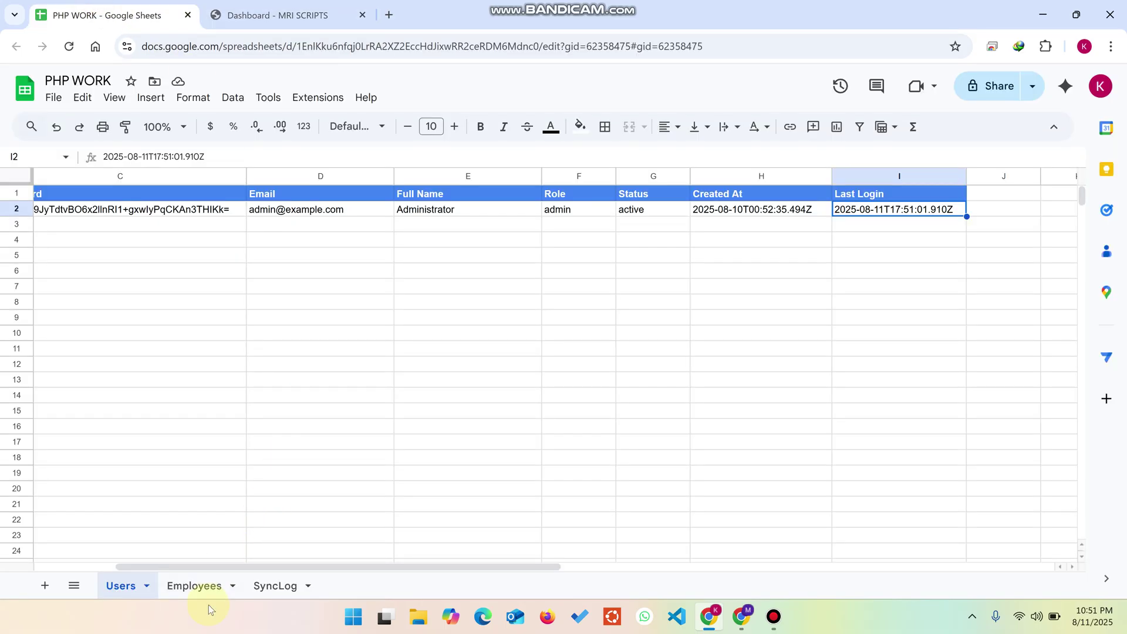
left_click(202, 588)
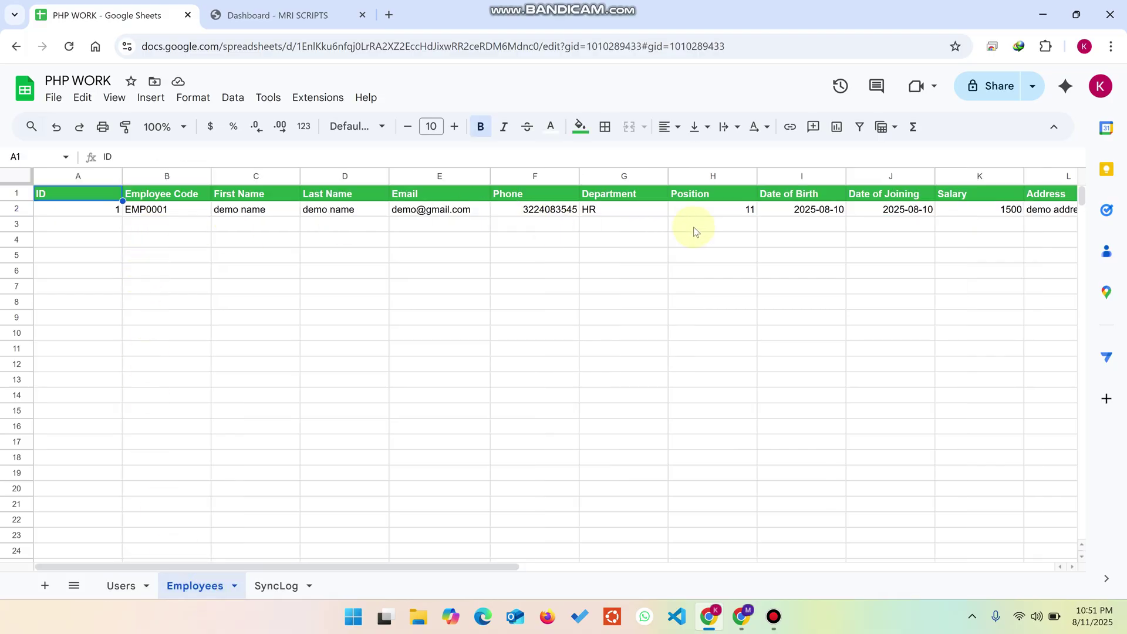
left_click(346, 7)
left_click_drag(516, 374, 443, 347)
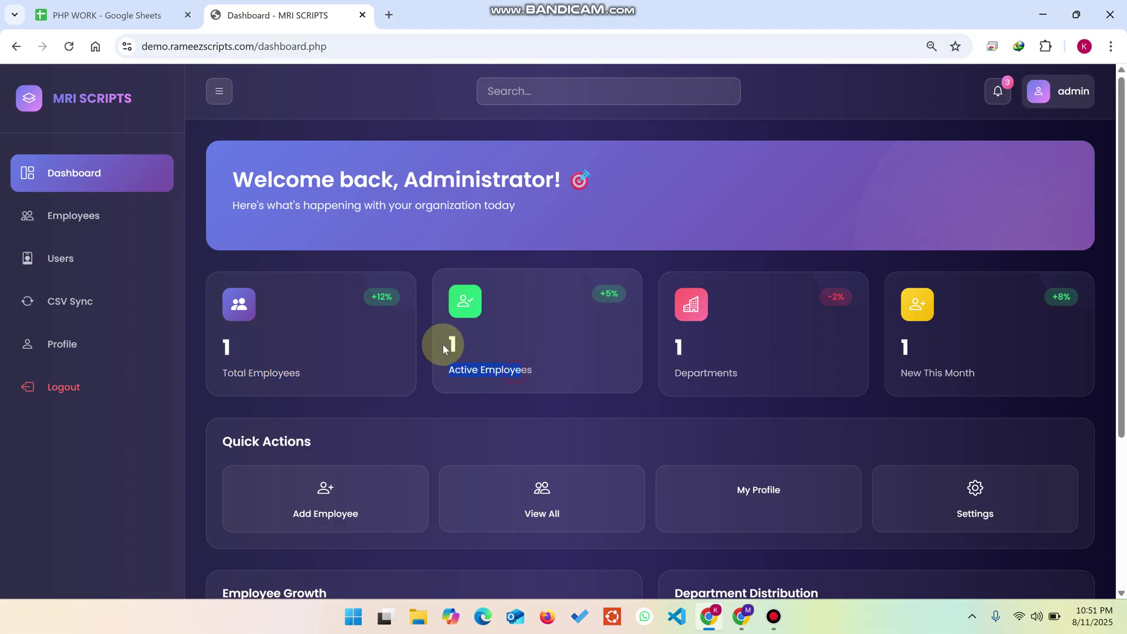
left_click_drag(743, 370, 668, 330)
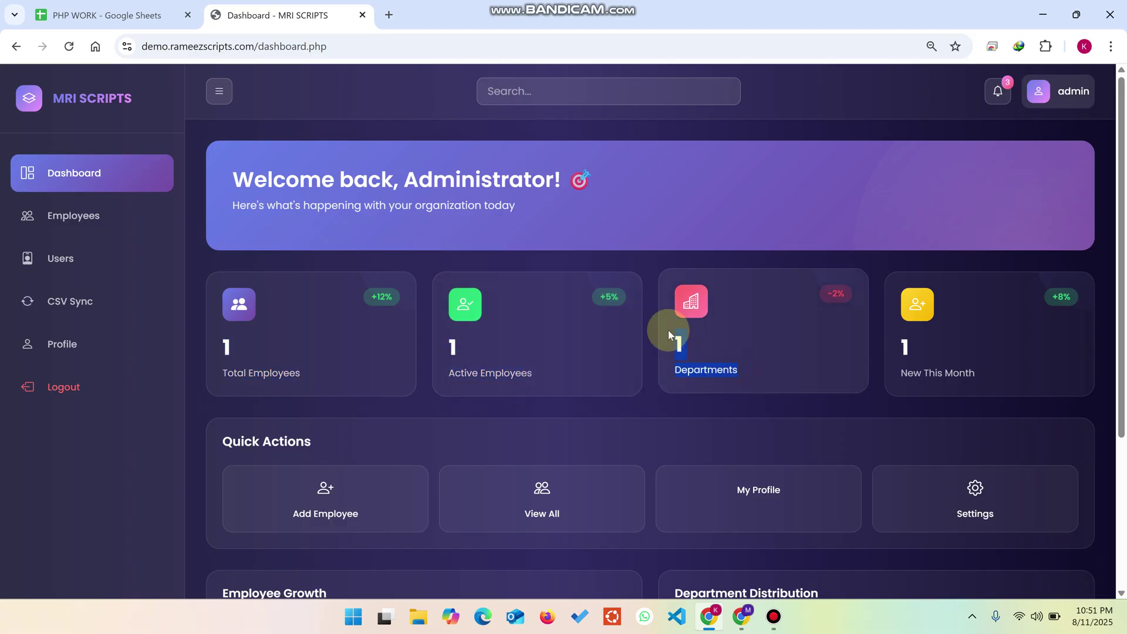
left_click_drag(986, 370, 890, 348)
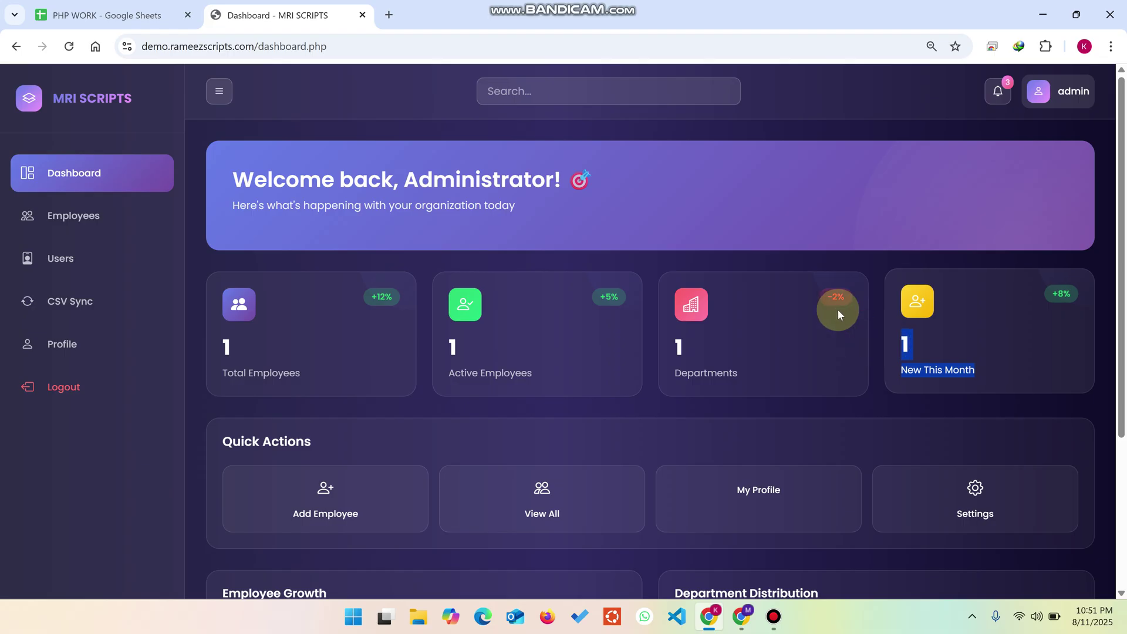
scroll(354, 404, "down", 2)
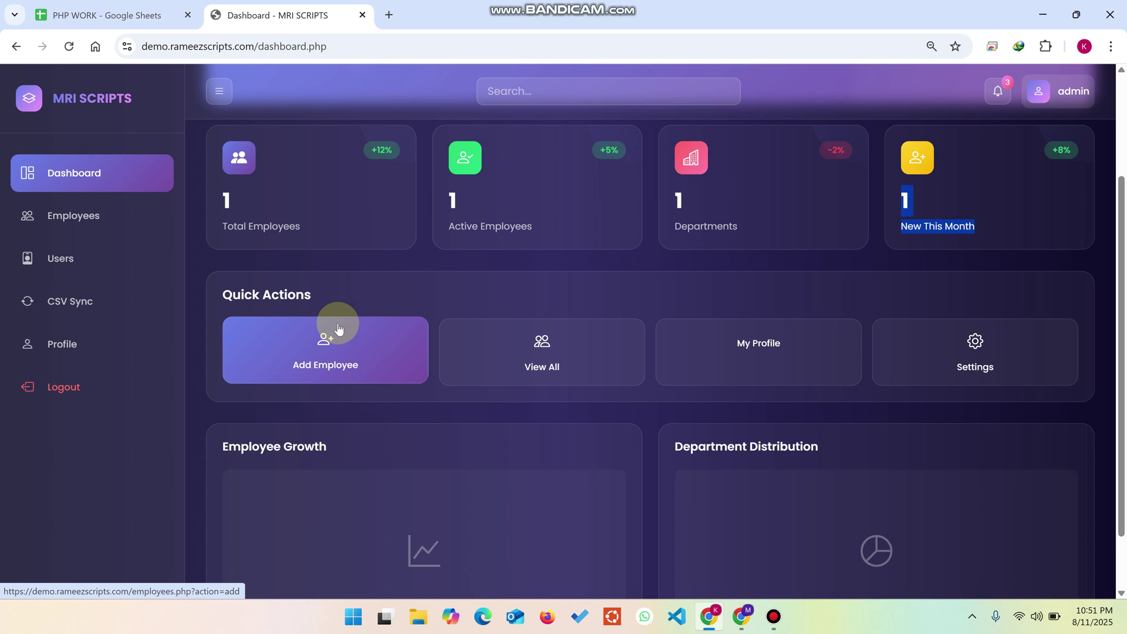
Step: Open the Employees and Users pages from the sidebar in new tabs
scroll(78, 226, "up", 1)
right_click(71, 221)
left_click(131, 240)
right_click(71, 252)
left_click(137, 271)
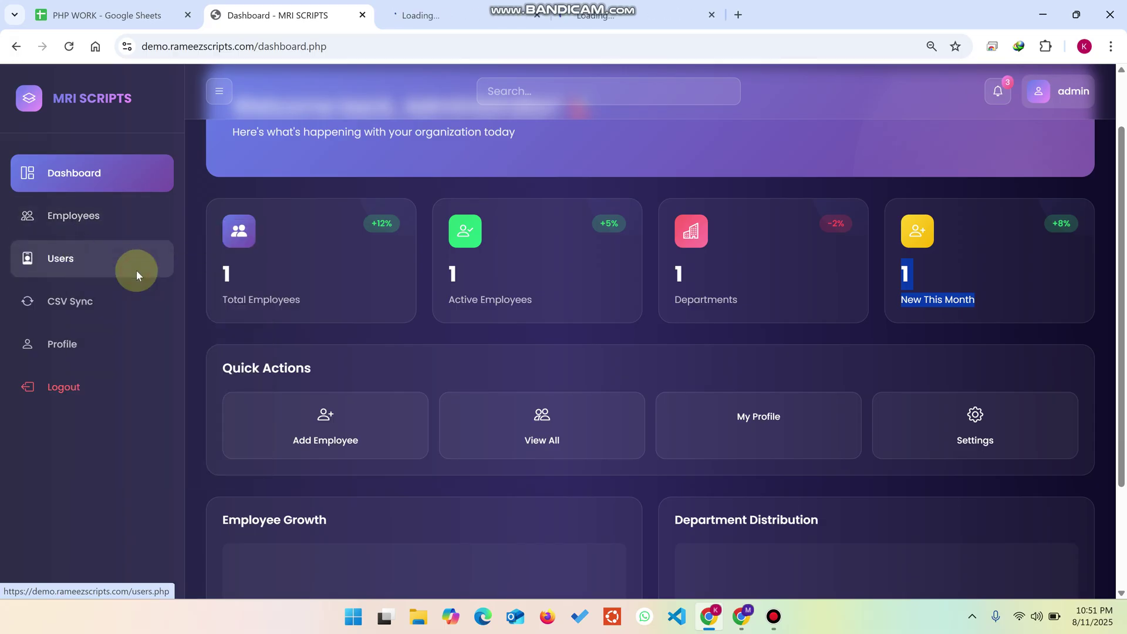
Step: Compare the employee and user lists with the first and last names in the Employees and Users sheets
key("ctrl+shift+Tab")
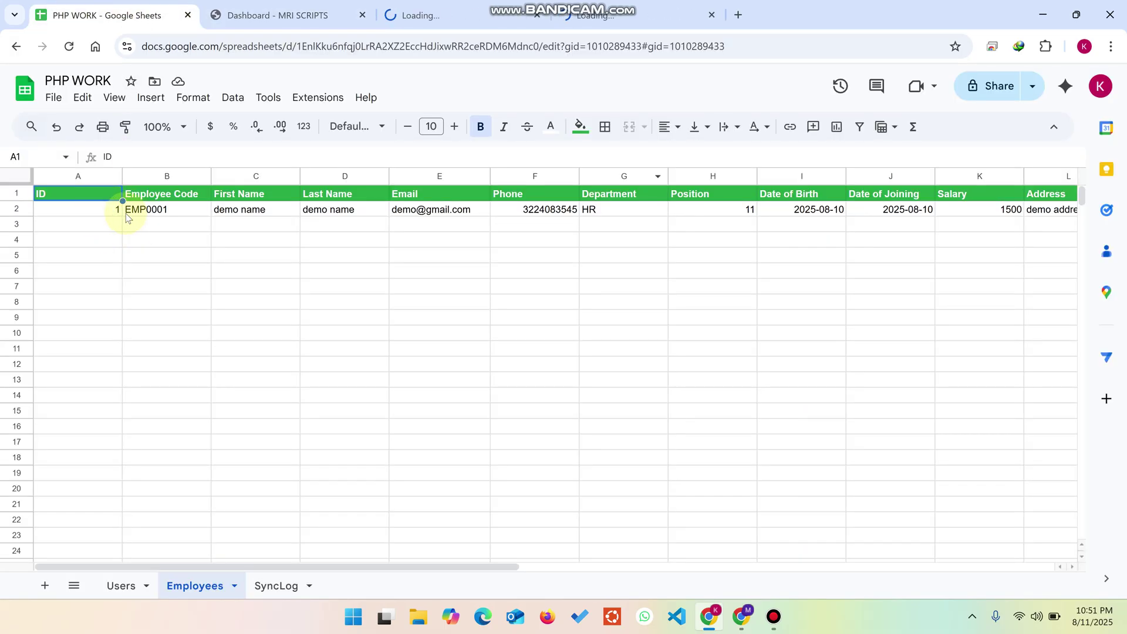
left_click(120, 586)
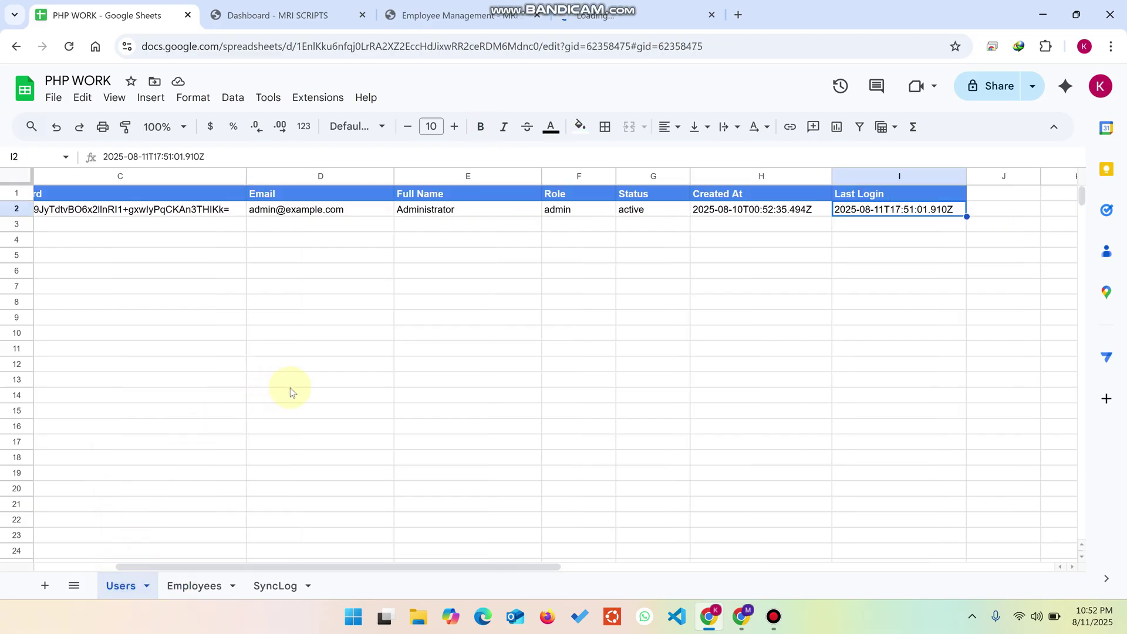
left_click(470, 15)
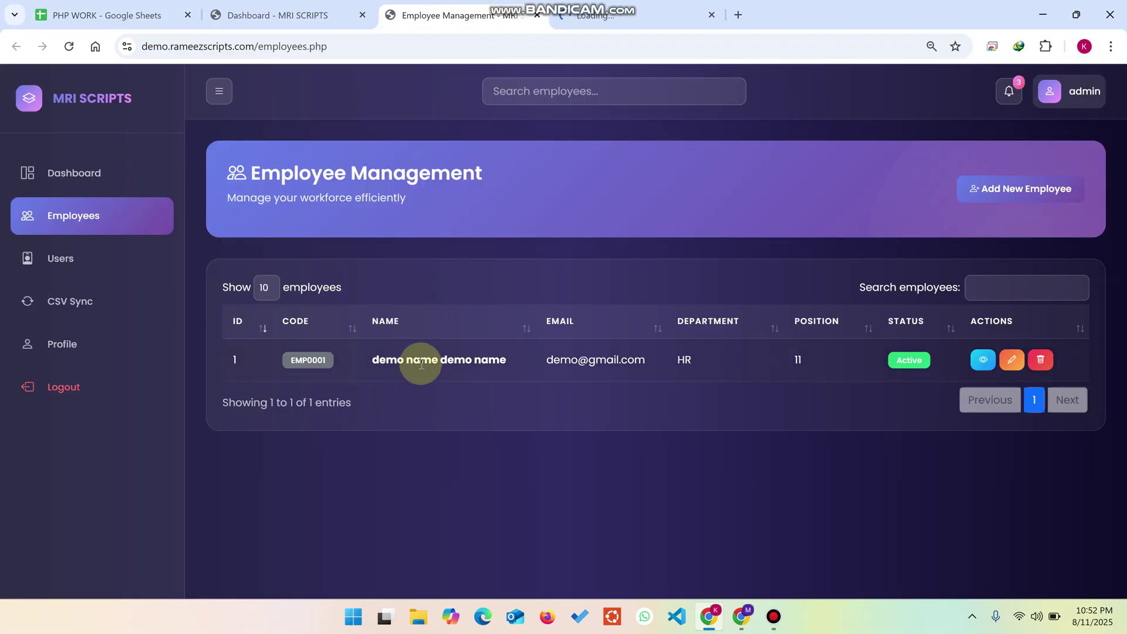
left_click(119, 5)
left_click(191, 585)
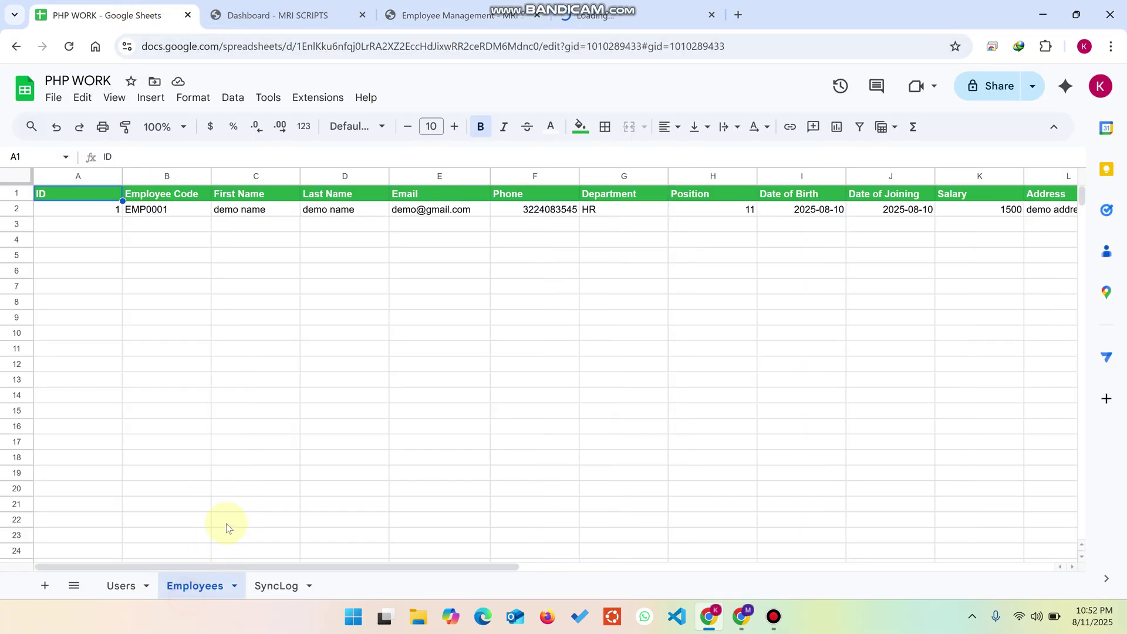
left_click(251, 212)
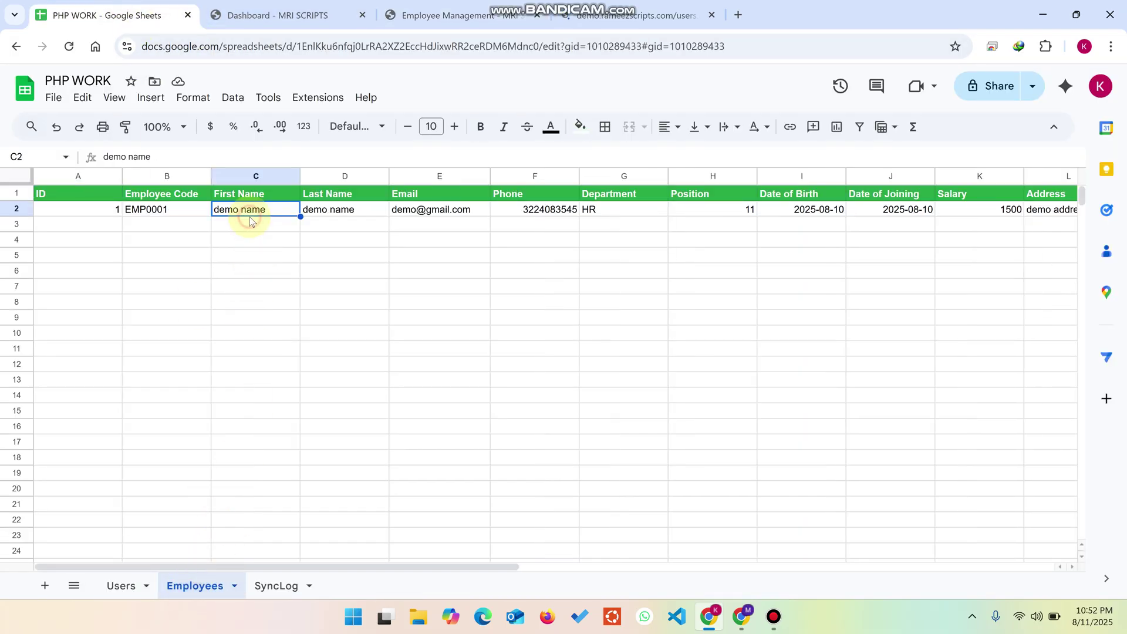
left_click(327, 210)
left_click(451, 15)
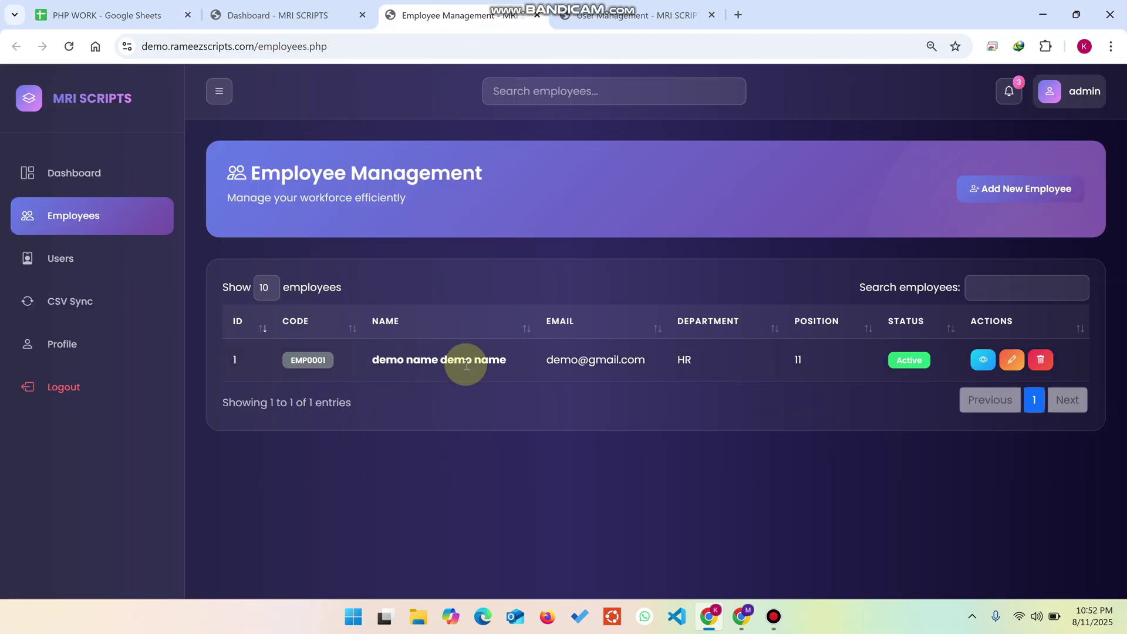
left_click(623, 16)
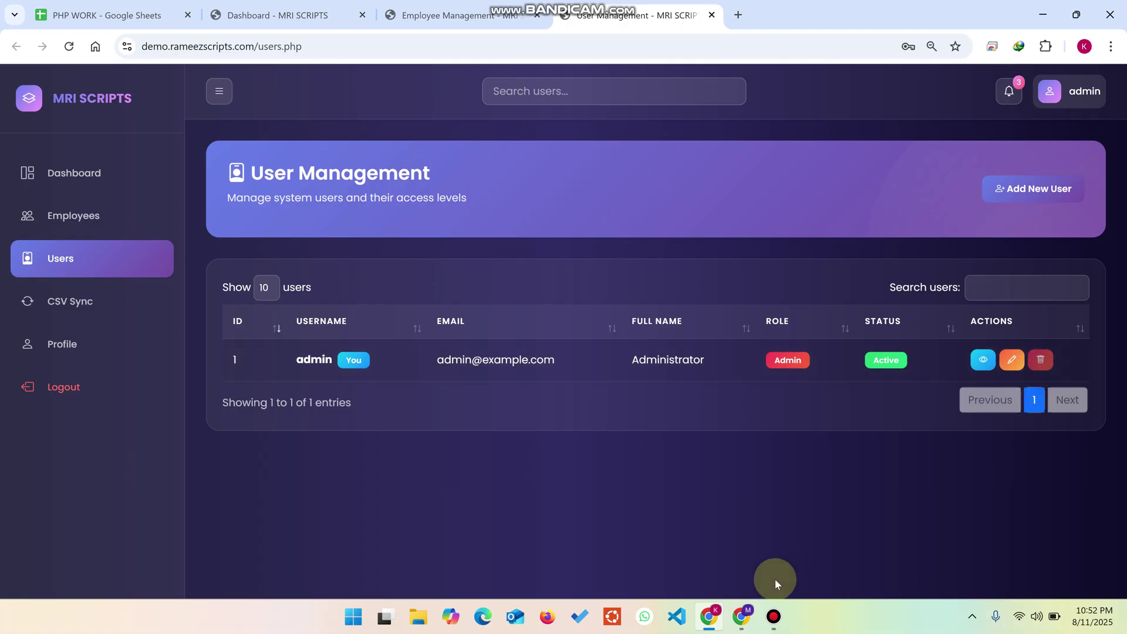
Step: Launch the hPanel File manager for demo.rameezscripts.com, closing the old File Browser tab
left_click(742, 616)
left_click(97, 16)
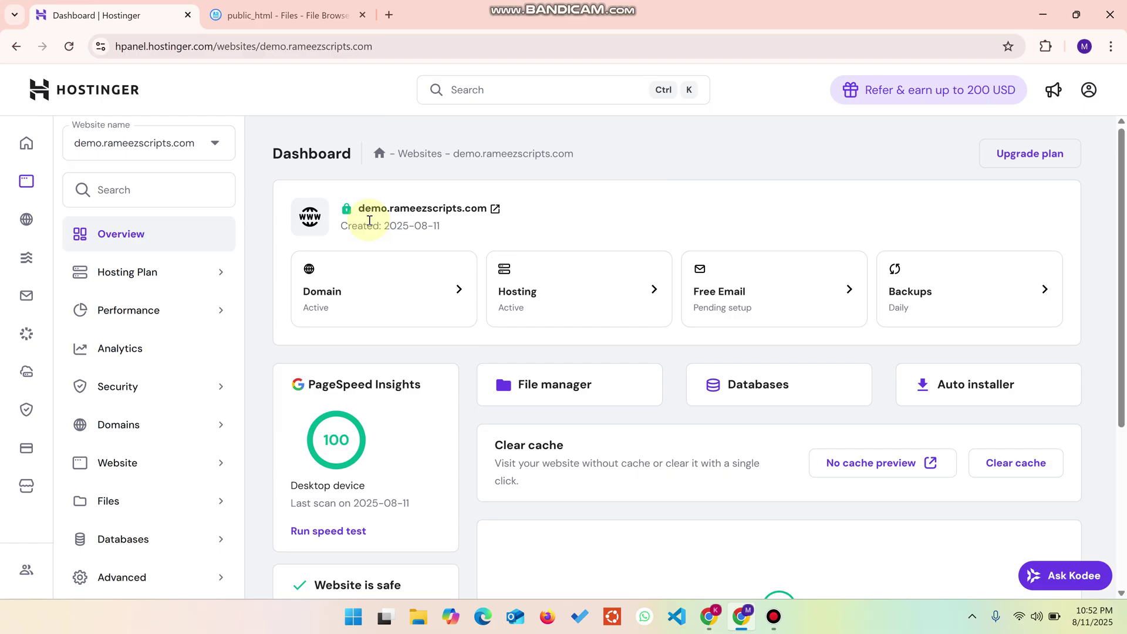
left_click(566, 384)
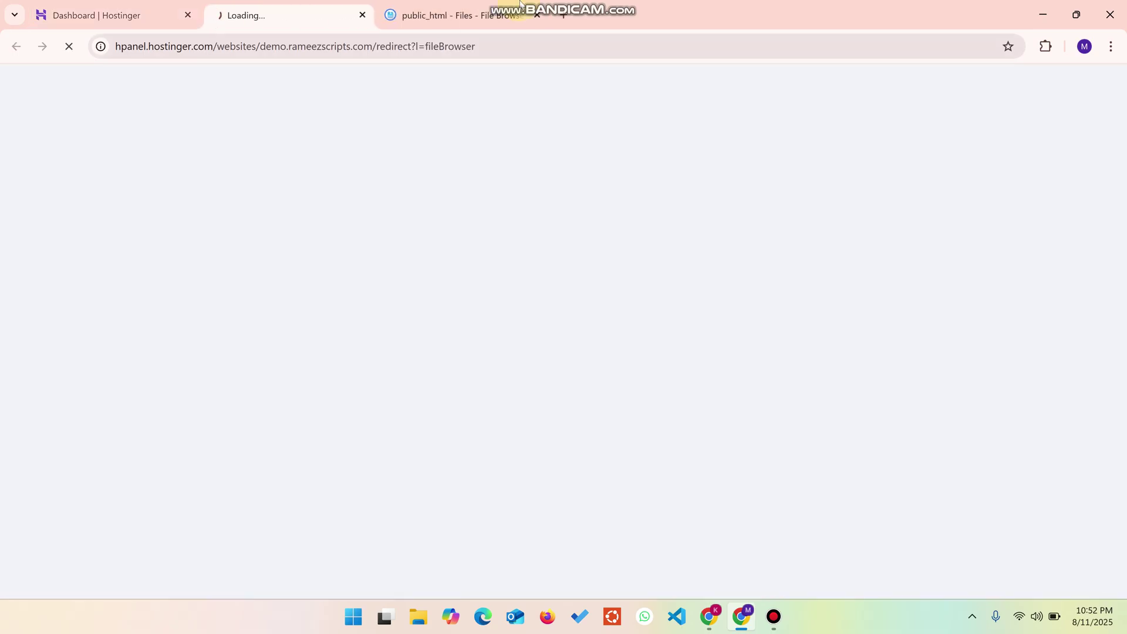
left_click(537, 16)
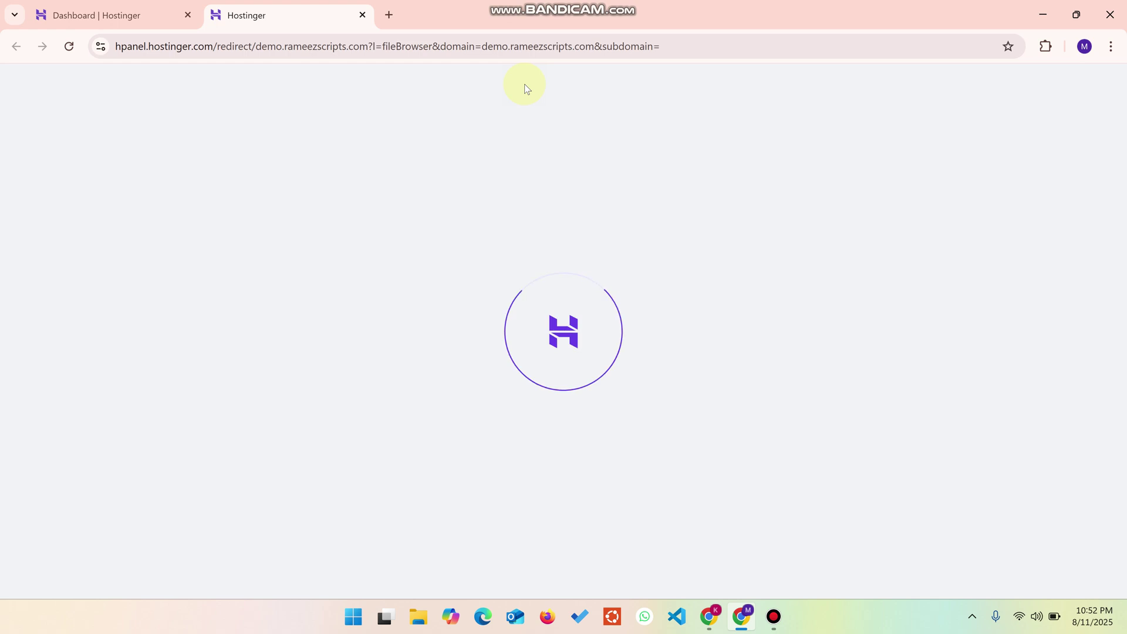
left_click(135, 4)
left_click(528, 388)
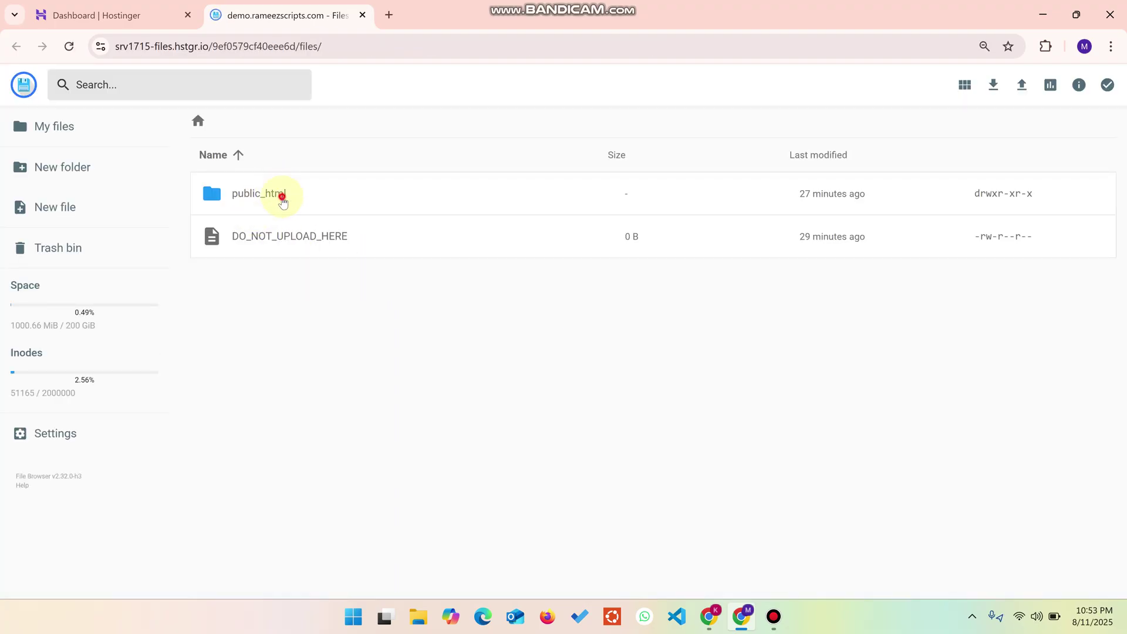
Step: Delete all 25 existing files inside public_html
double_click(282, 198)
left_click(364, 261)
key("ctrl+a")
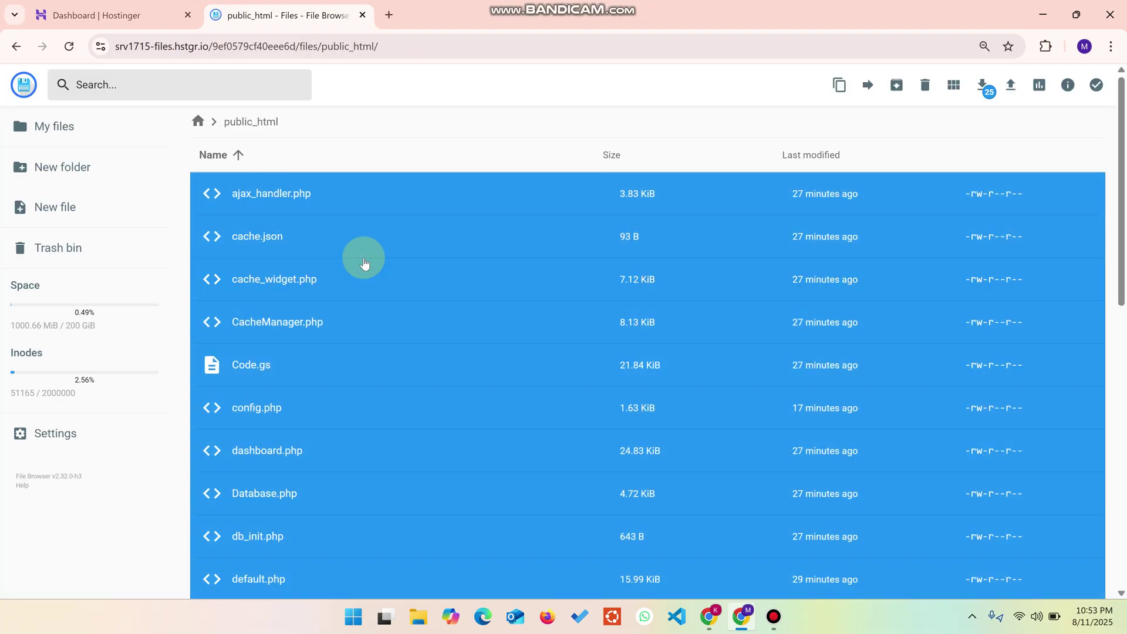
key("Delete")
left_click(655, 356)
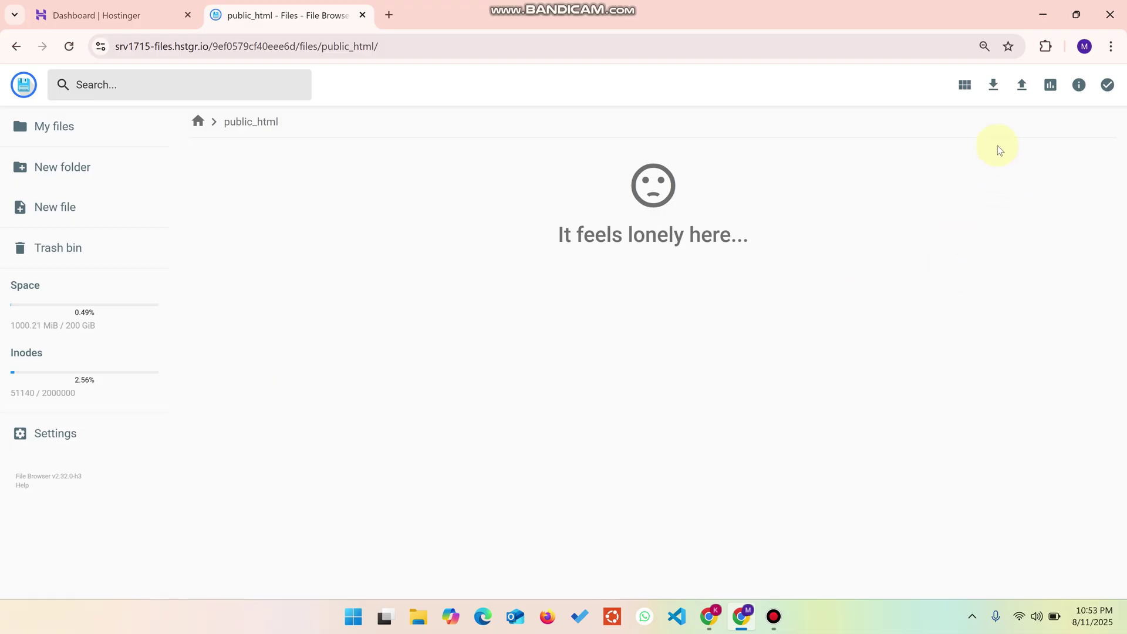
Step: Upload every file from the local employee management project folder into public_html
left_click(1020, 88)
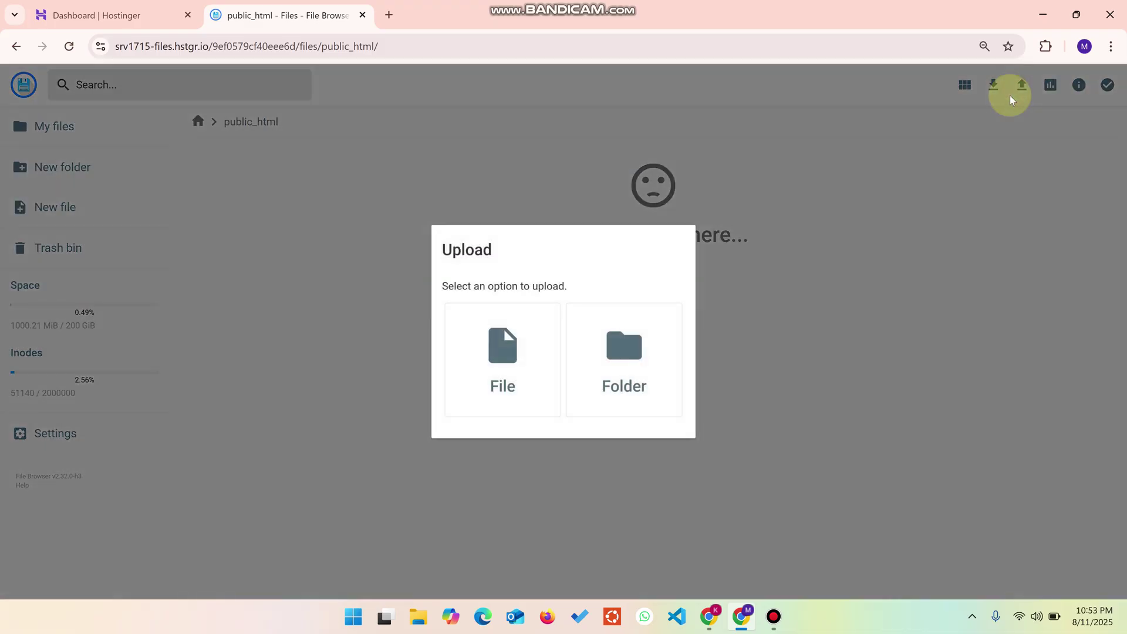
left_click(507, 349)
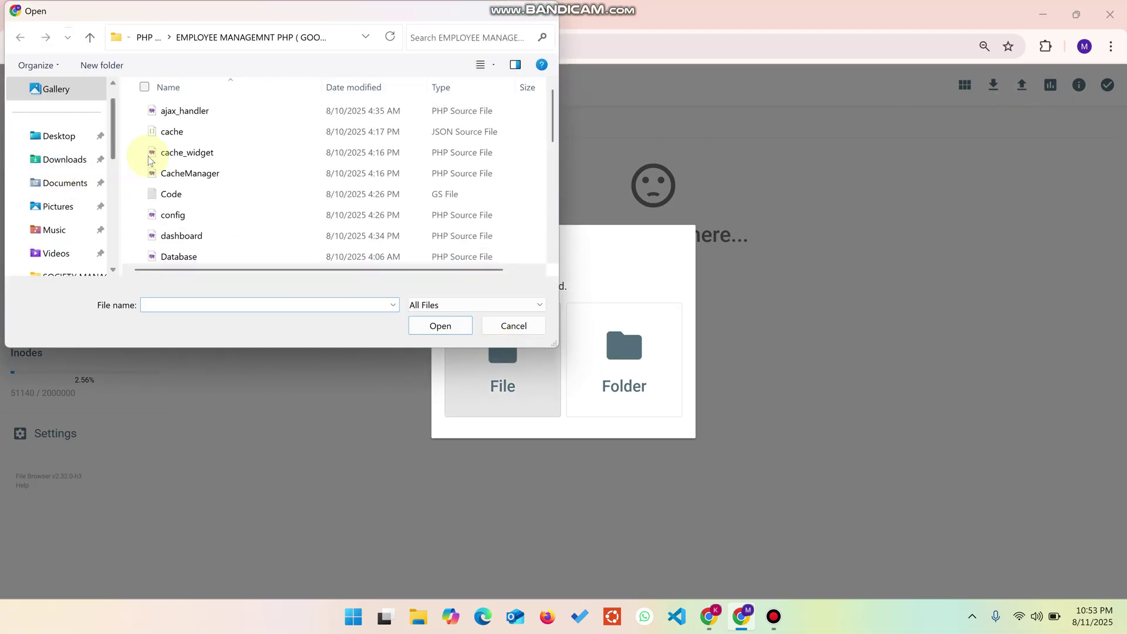
scroll(68, 168, "down", 3)
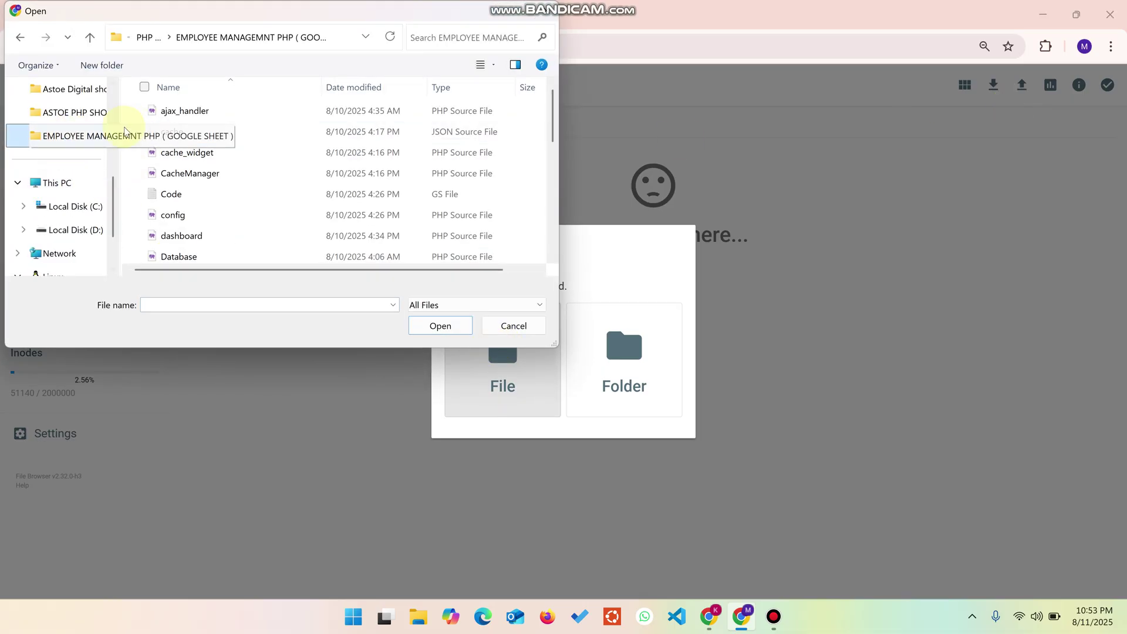
left_click(83, 136)
left_click(223, 181)
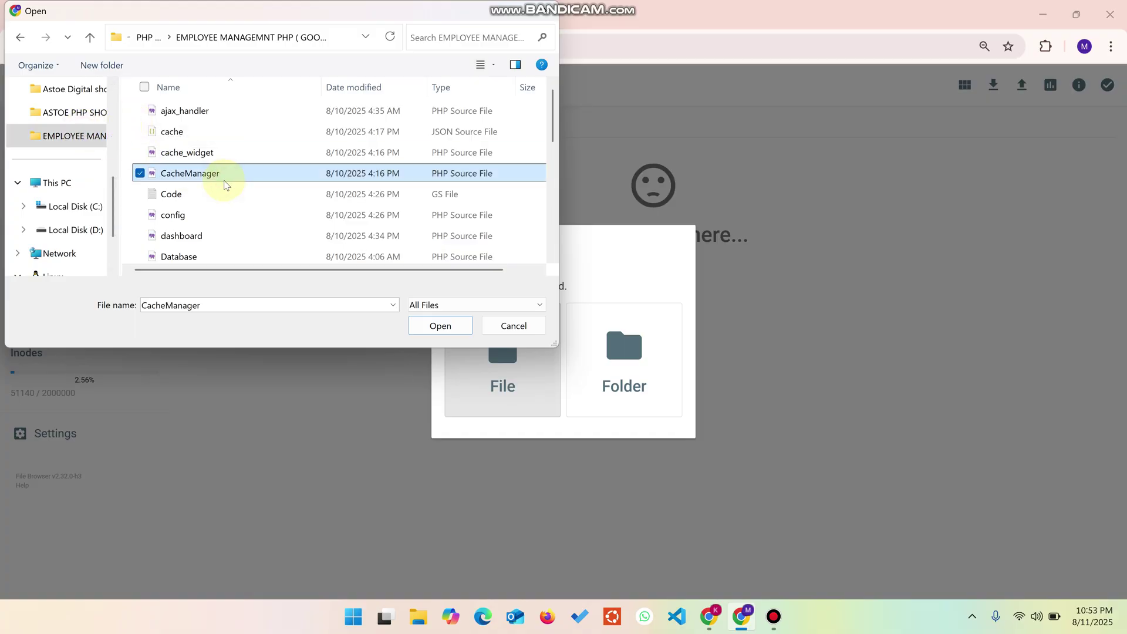
key("ctrl+a")
left_click(450, 327)
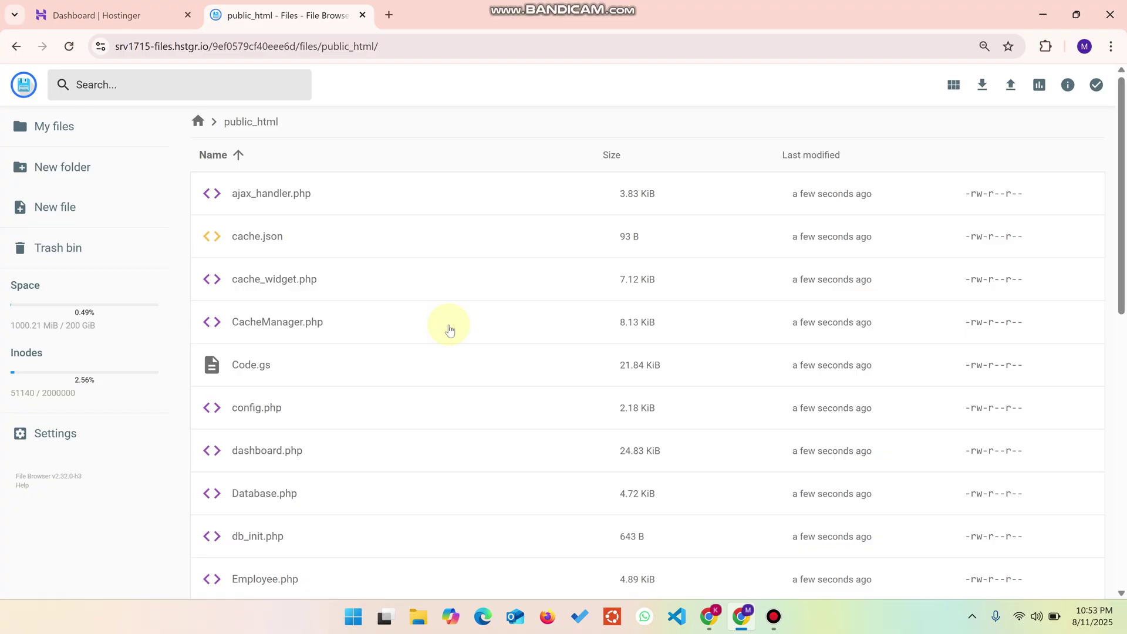
Step: Copy the entire Code.gs script and return to the PHP WORK spreadsheet
double_click(303, 360)
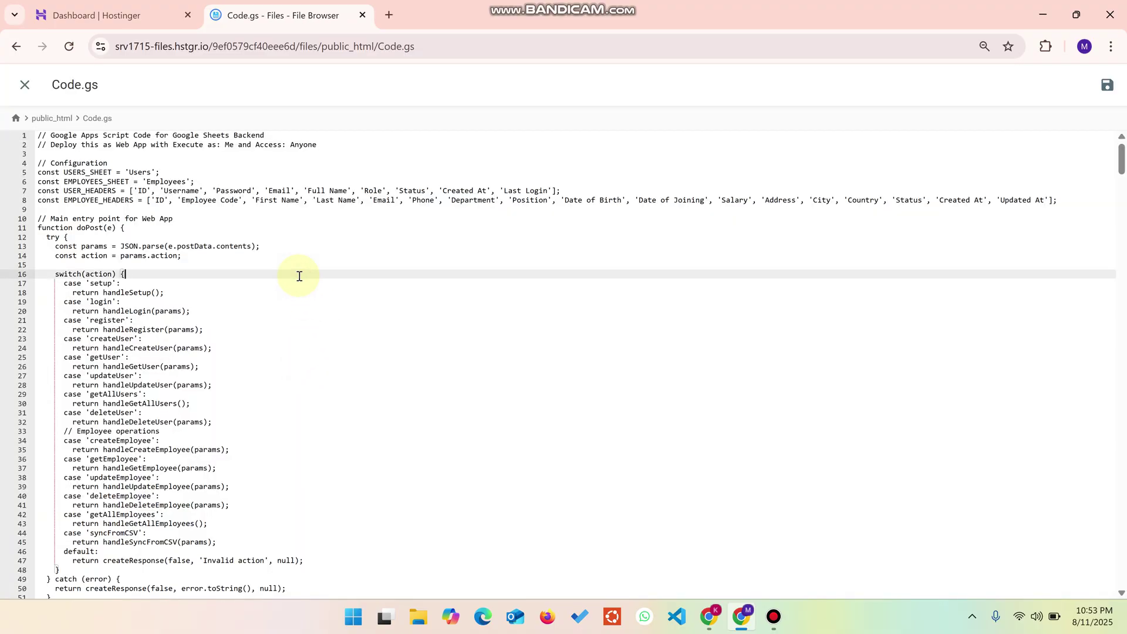
key("ctrl+a")
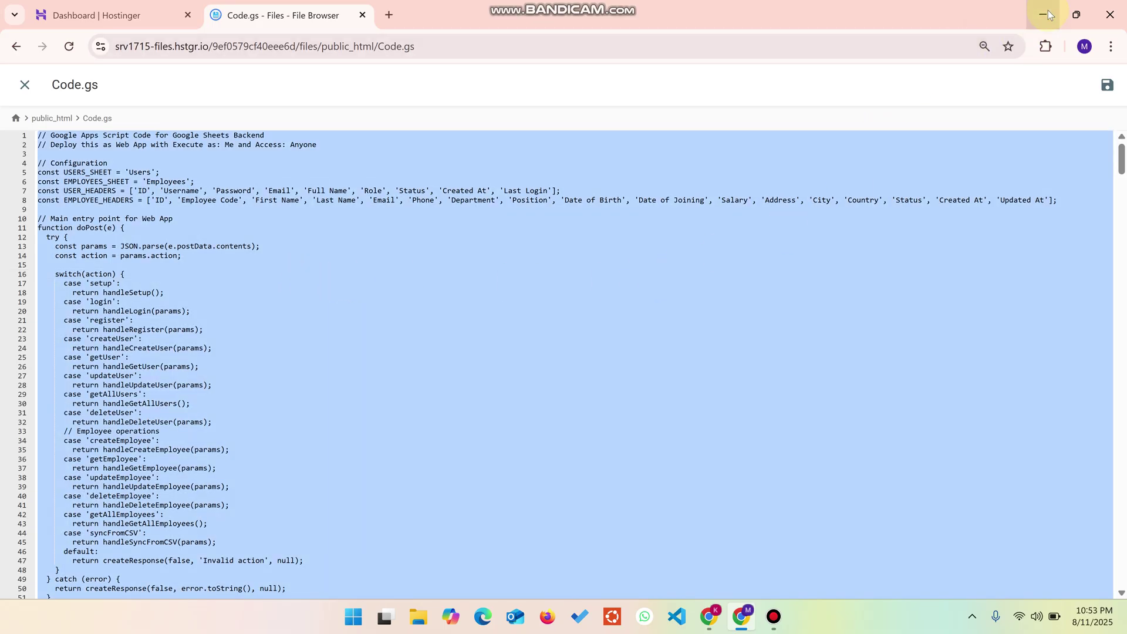
left_click(1044, 12)
left_click(106, 21)
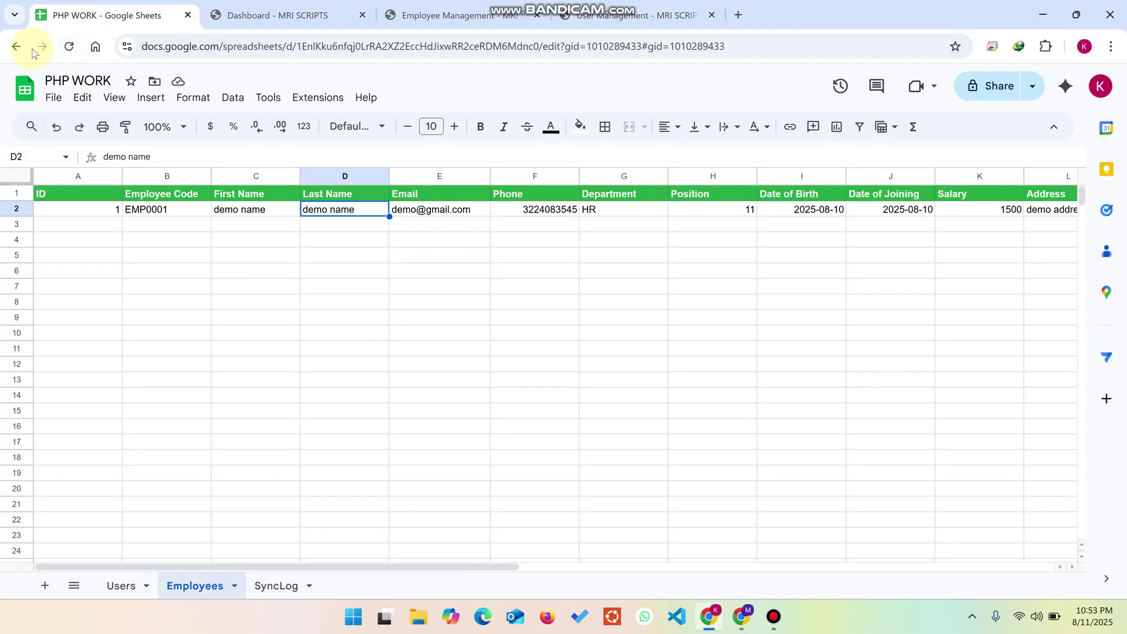
Step: Create a blank spreadsheet via sheet.new and title it 'PHP WORK V1'
left_click(28, 49)
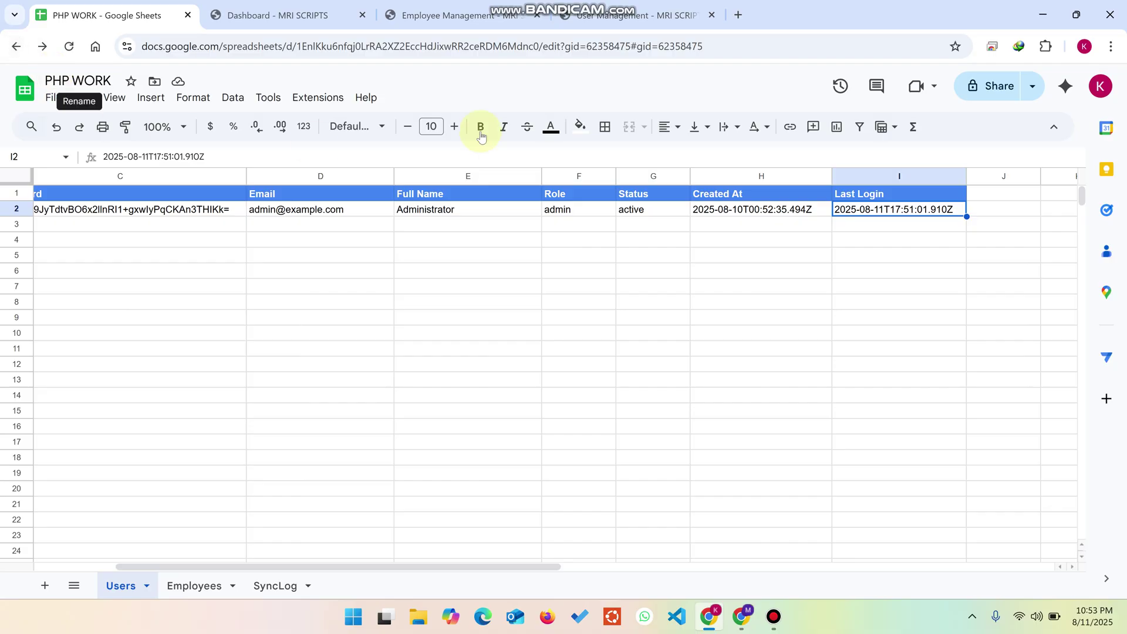
left_click(739, 15)
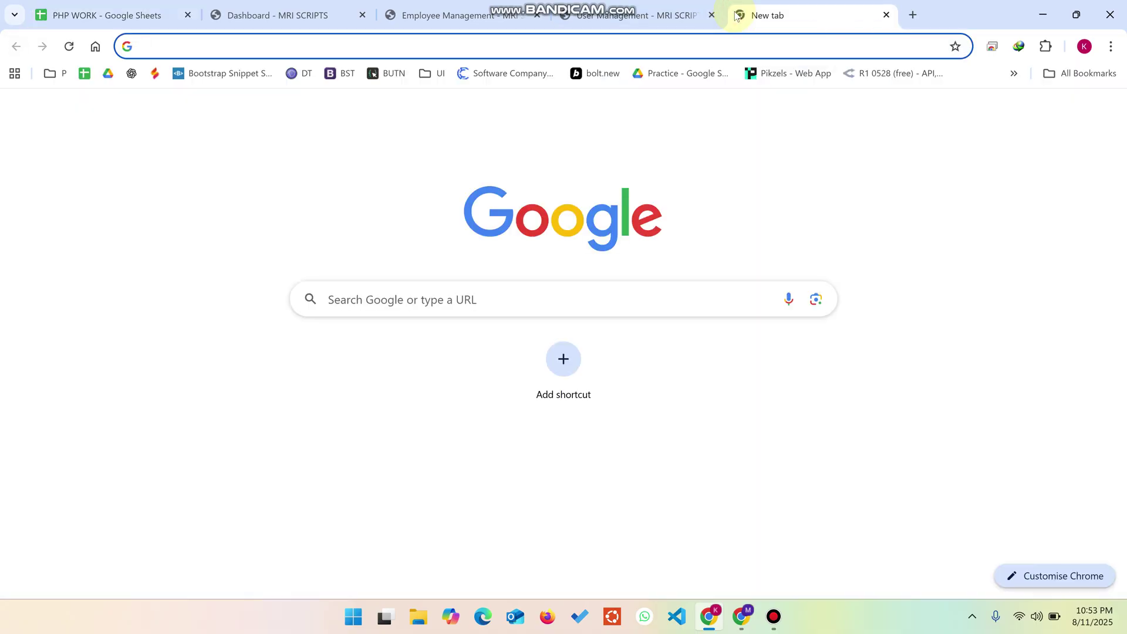
type("sheet.ne")
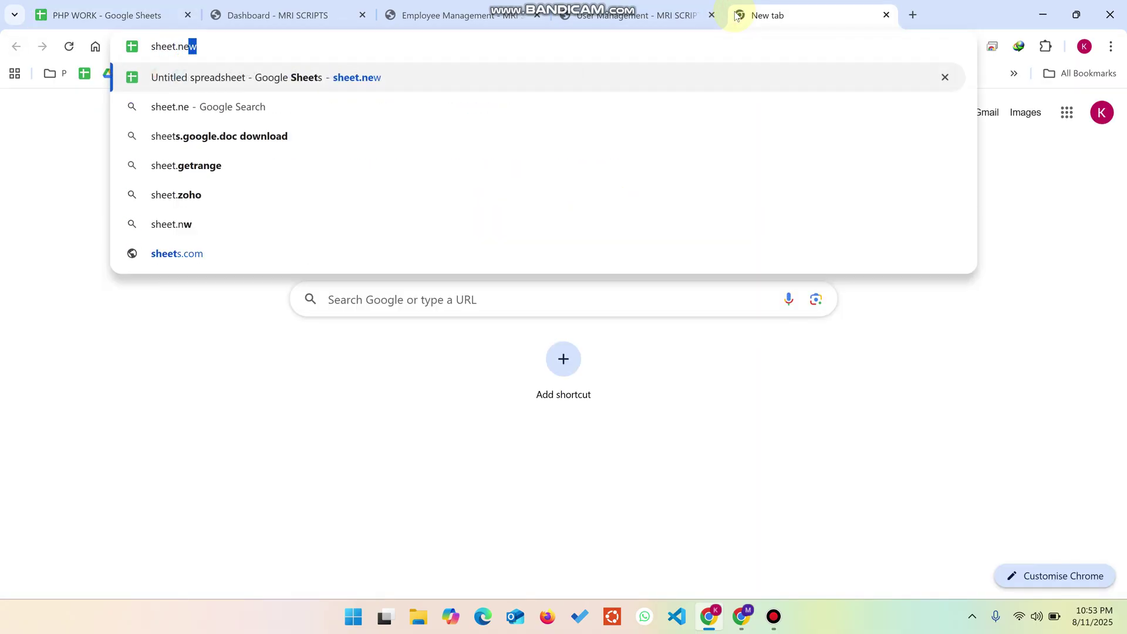
key("Return")
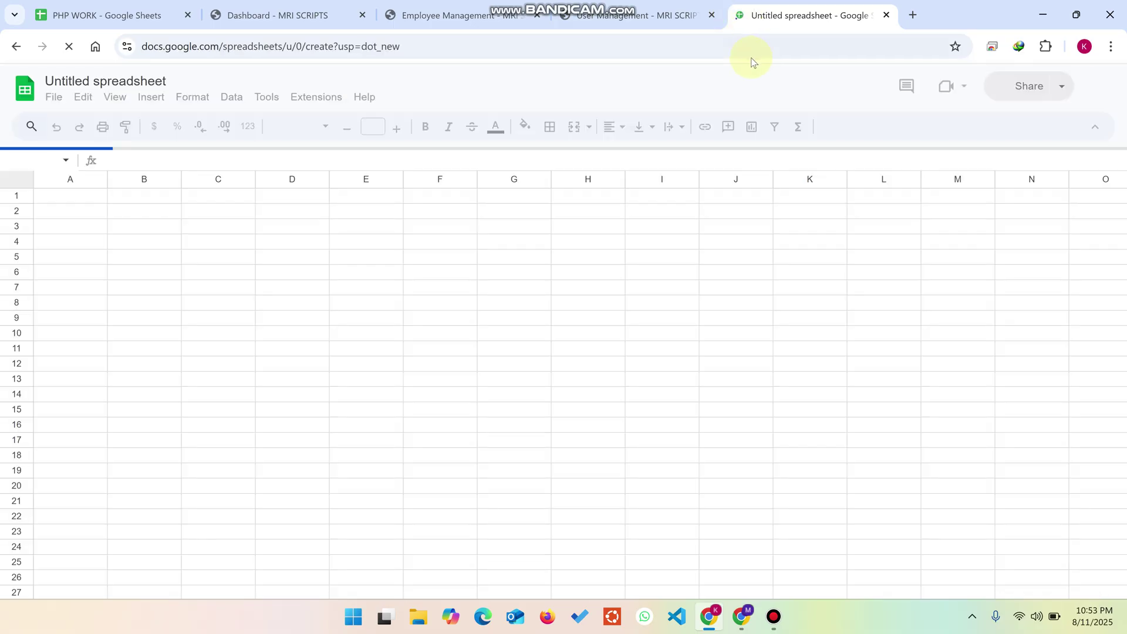
left_click(141, 80)
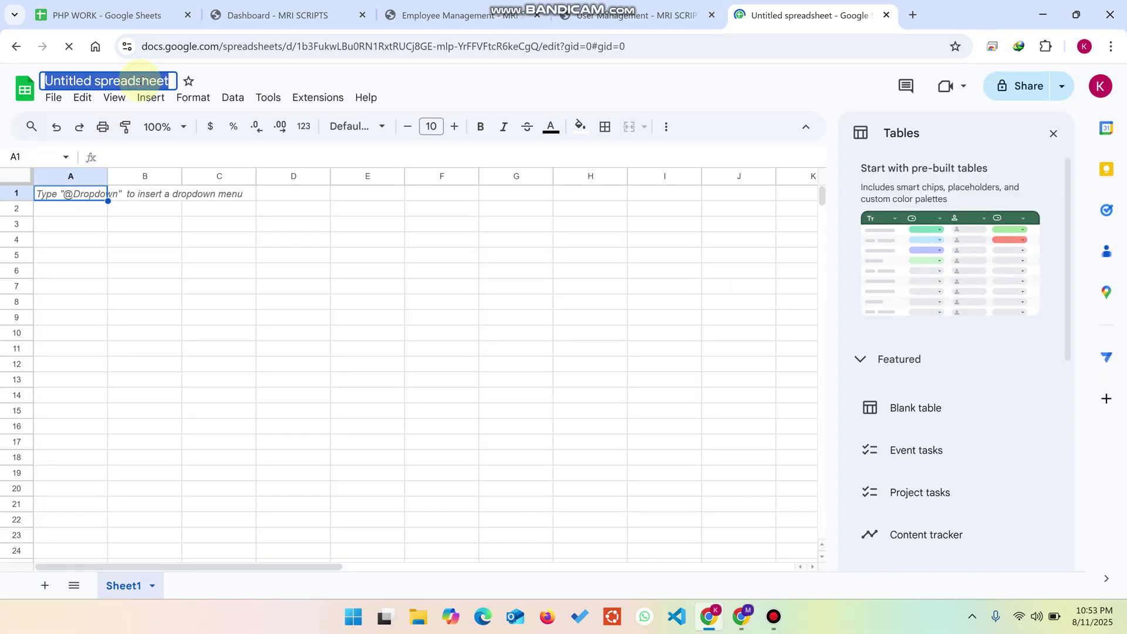
type("PHP ")
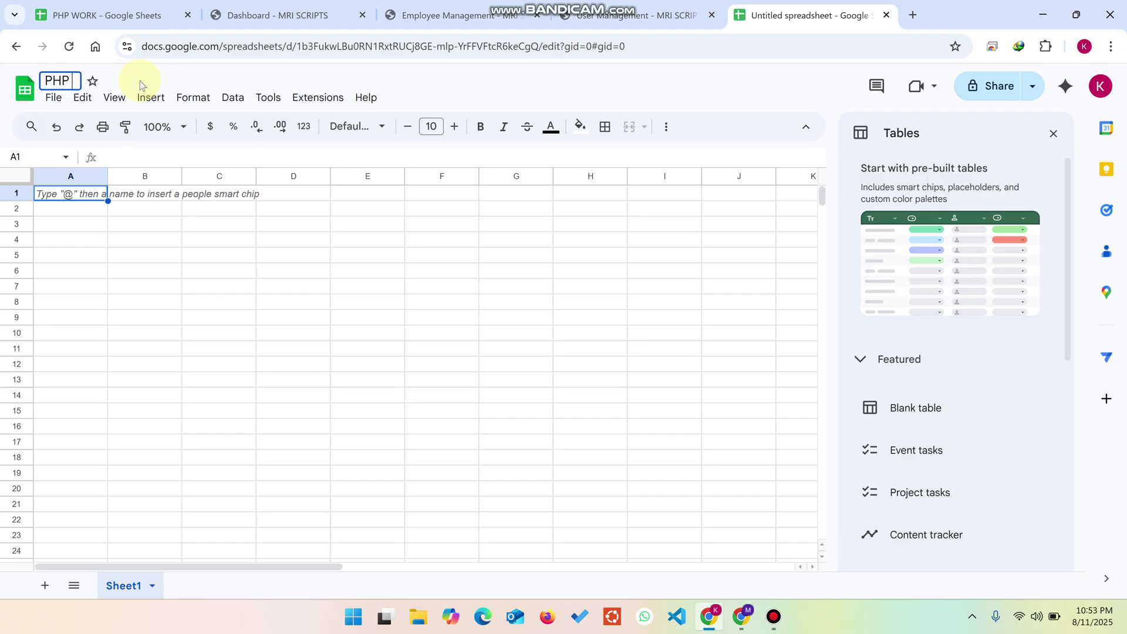
type("WORK V1")
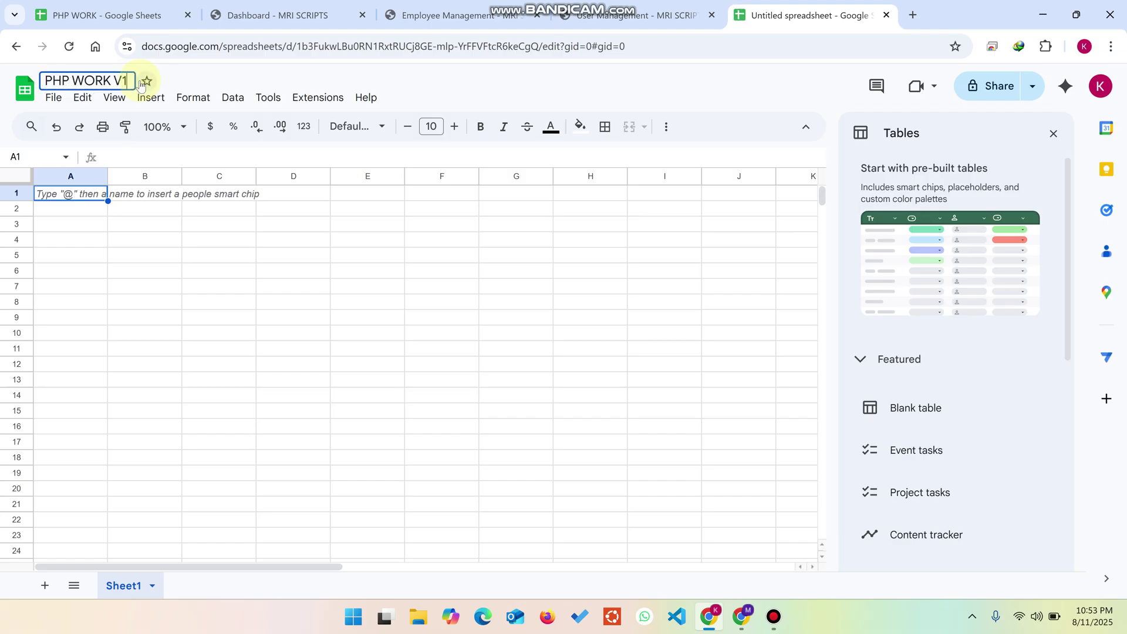
left_click(158, 288)
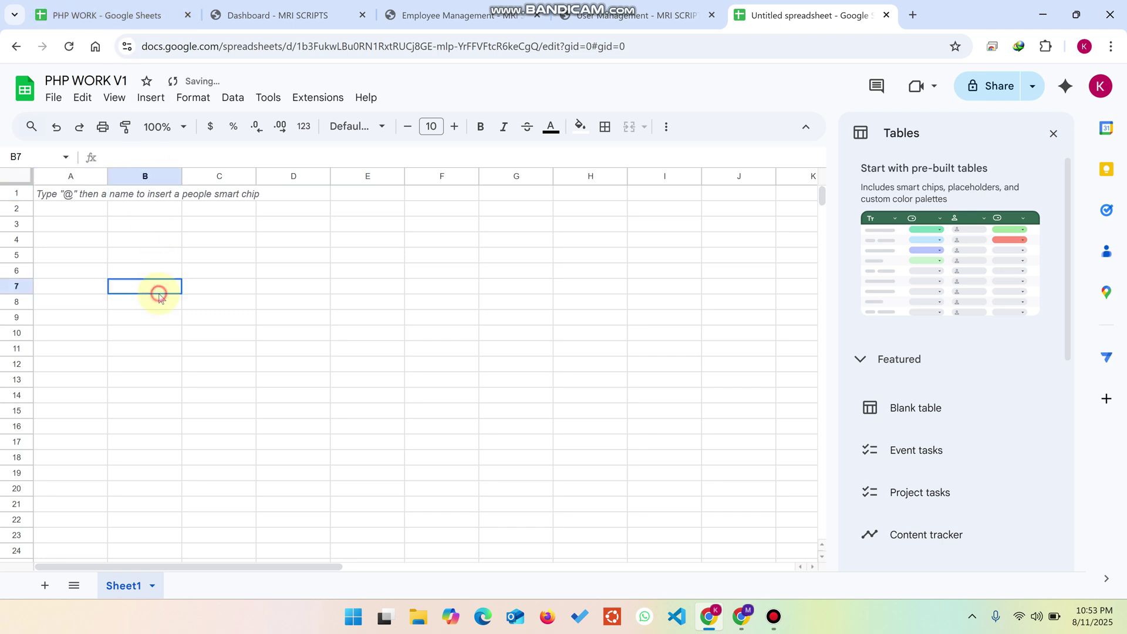
left_click(1056, 134)
left_click(314, 98)
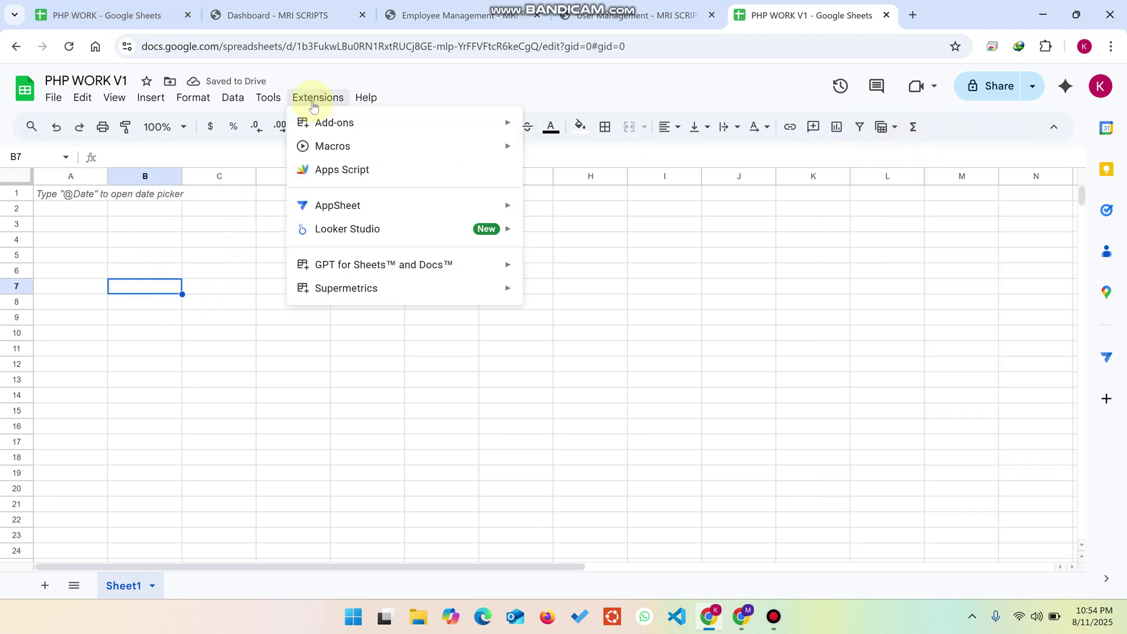
Step: Open Apps Script for PHP WORK V1, paste the backend script over the starter function, and save
left_click(354, 170)
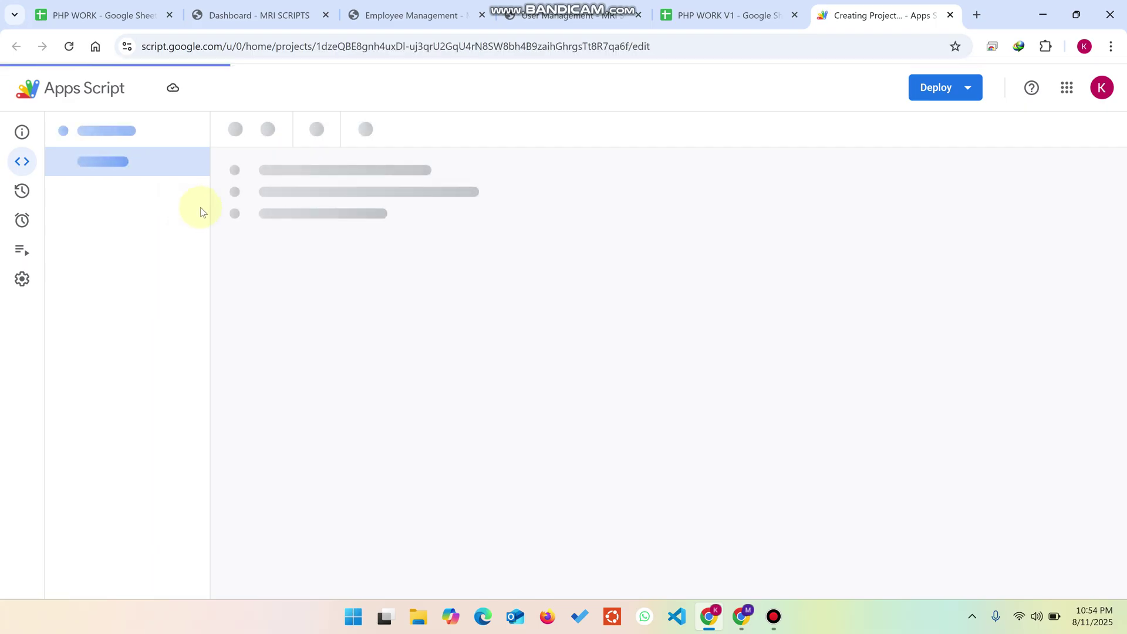
left_click(292, 244)
key("ctrl+a")
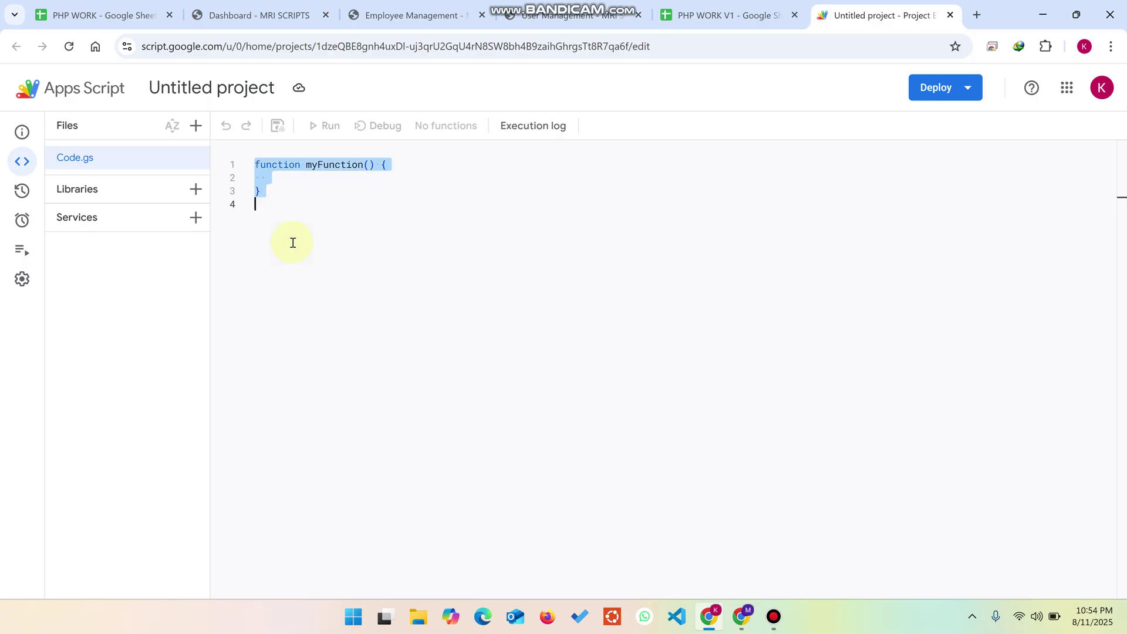
key("ctrl+v")
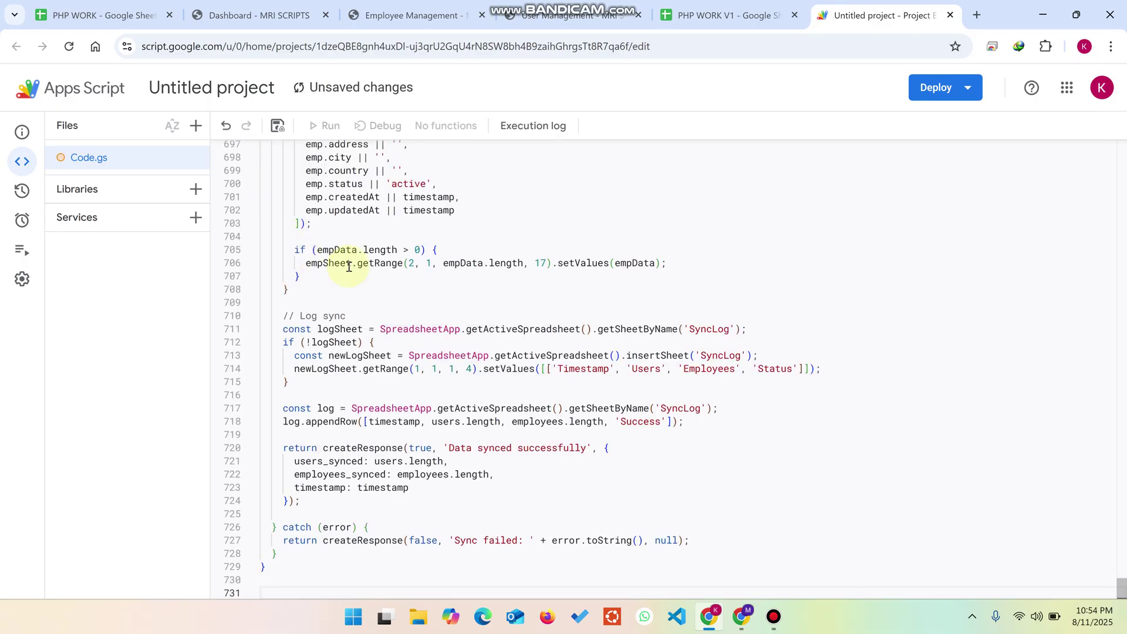
left_click(277, 125)
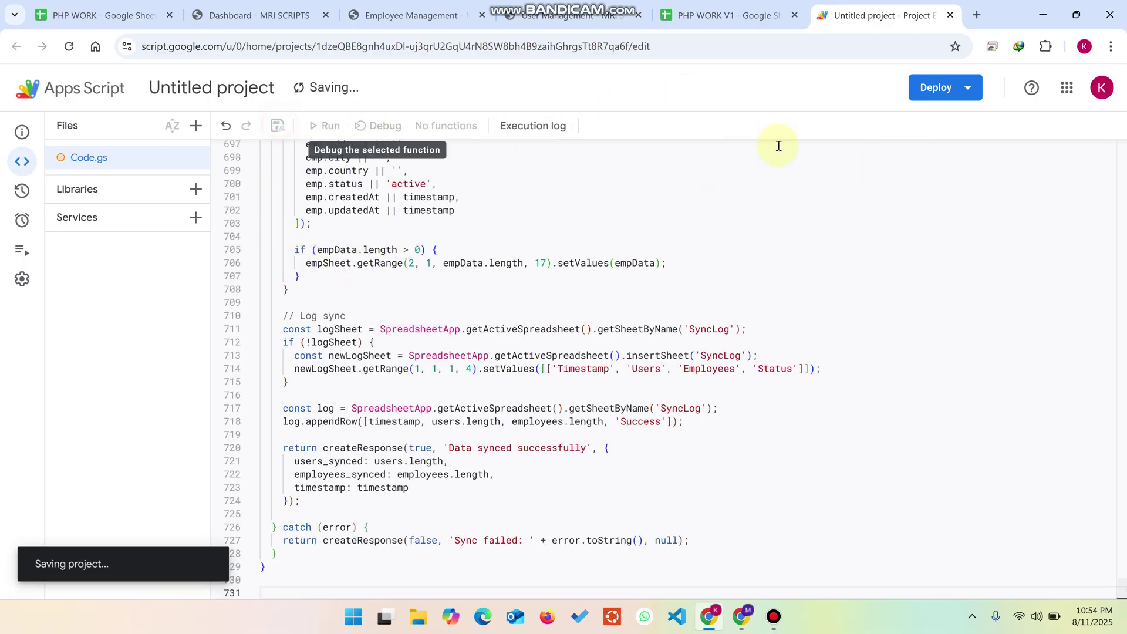
left_click(942, 98)
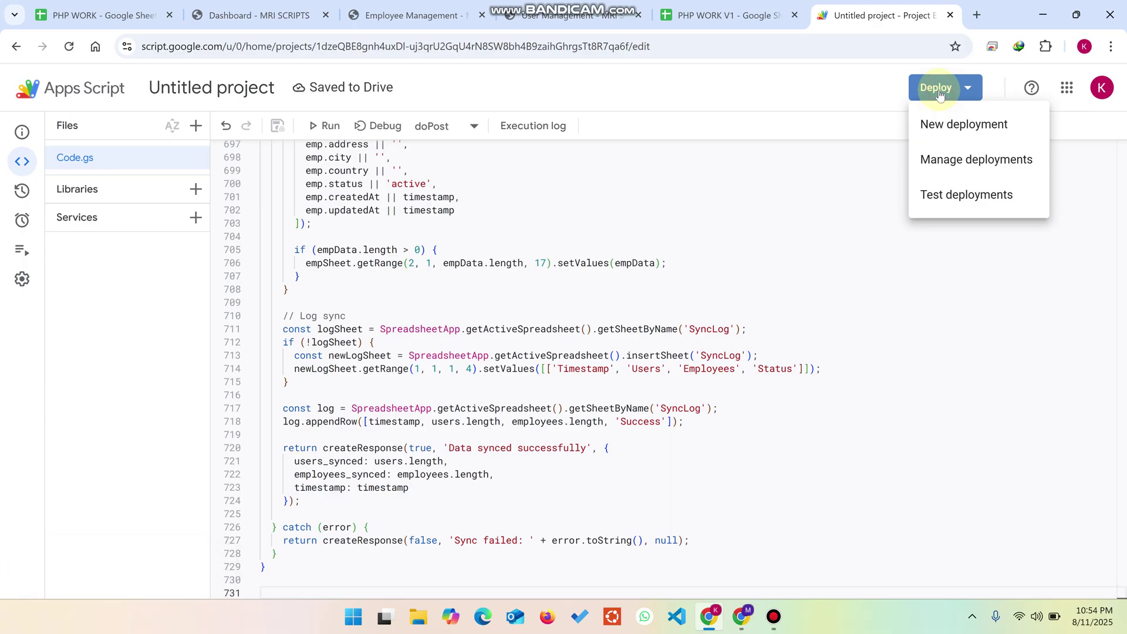
Step: Create a new Web app deployment with access set to Anyone
left_click(967, 124)
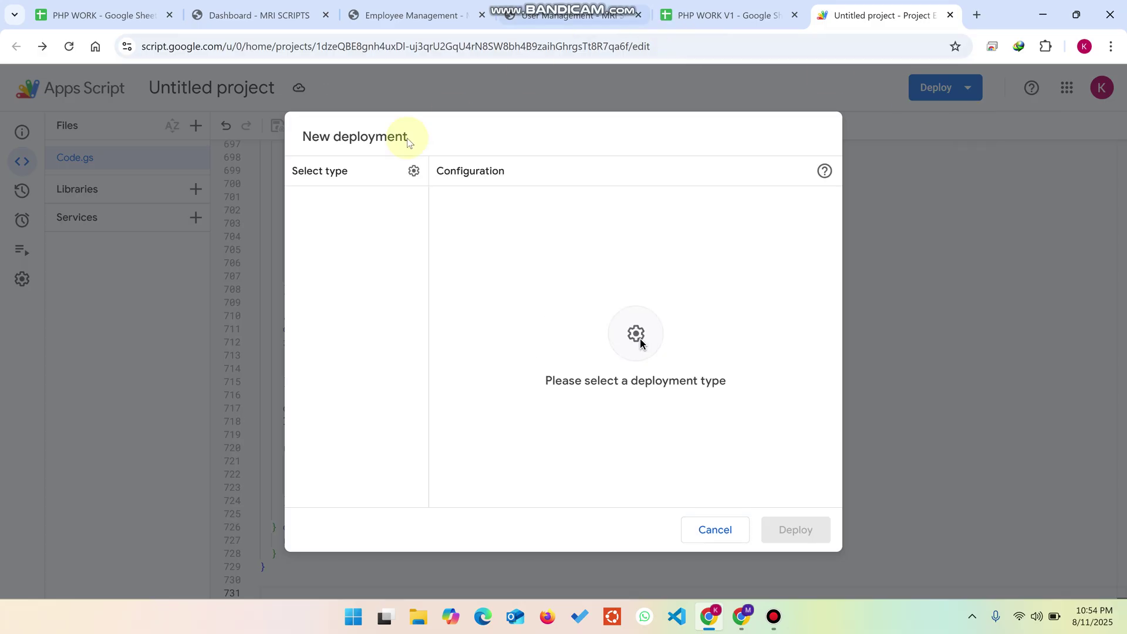
left_click(414, 171)
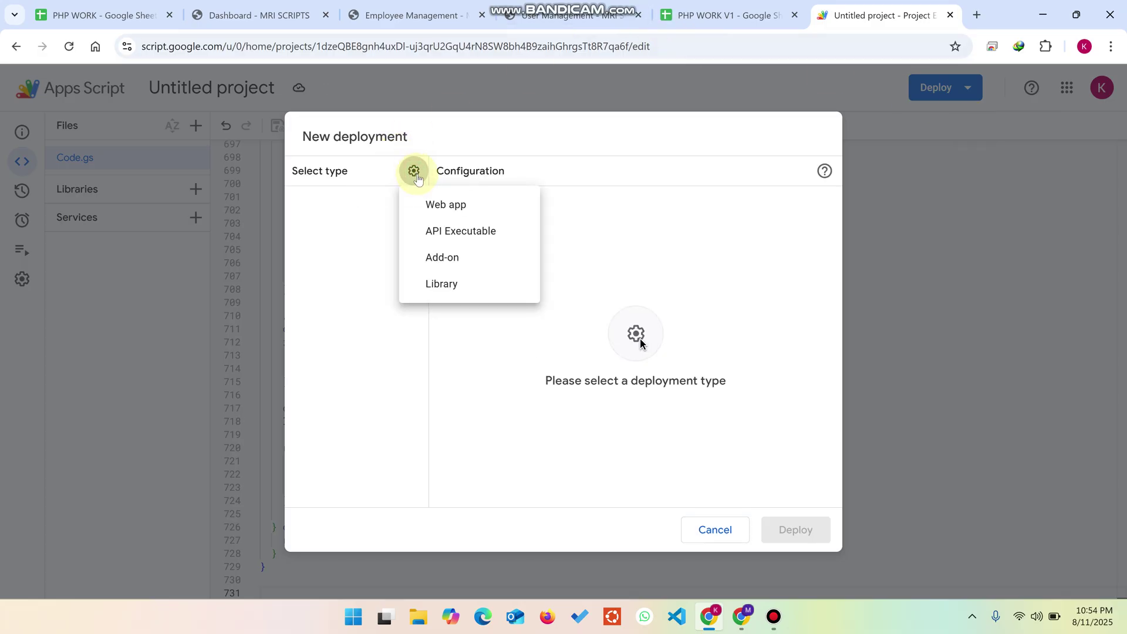
left_click(446, 204)
left_click(518, 405)
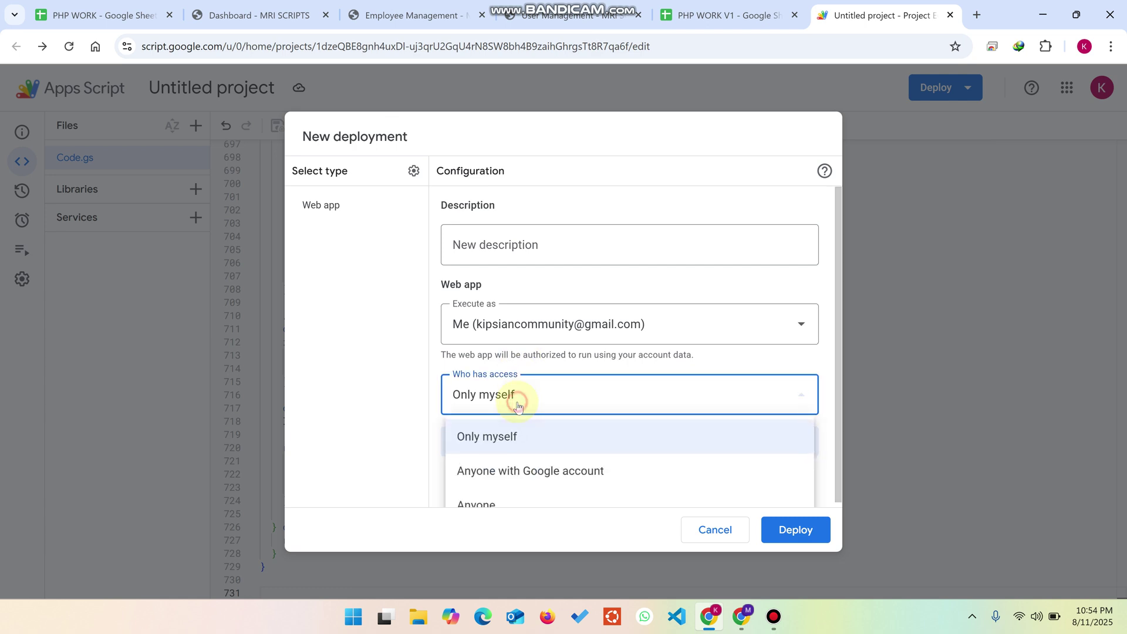
left_click(495, 488)
left_click(782, 529)
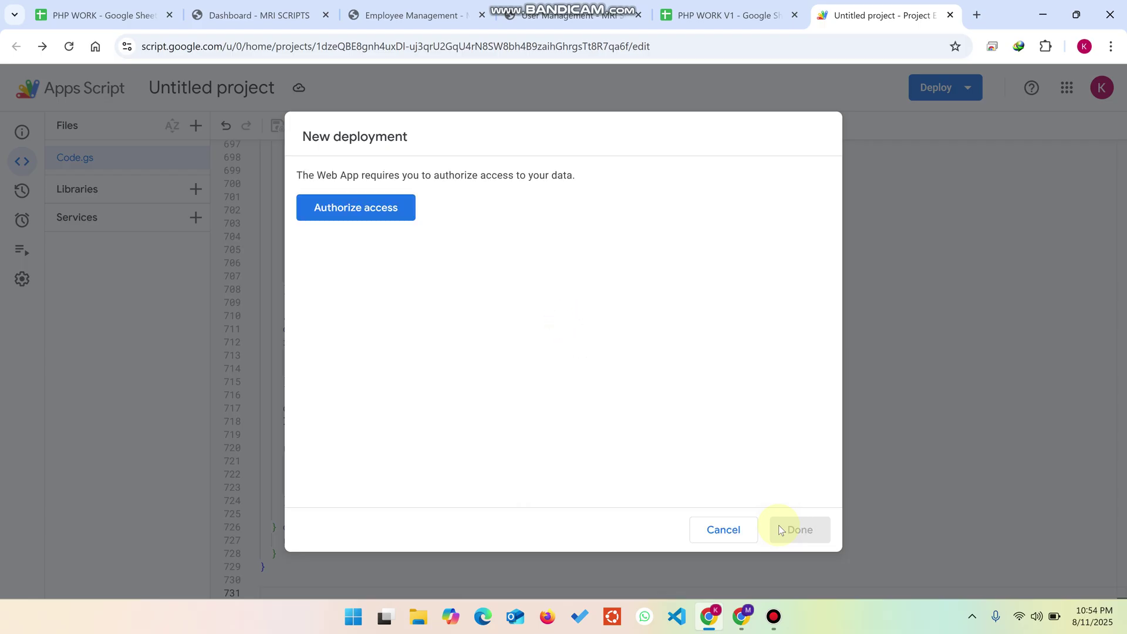
Step: Authorize the unverified project to access Google Sheets and copy the new web app URL
left_click(380, 217)
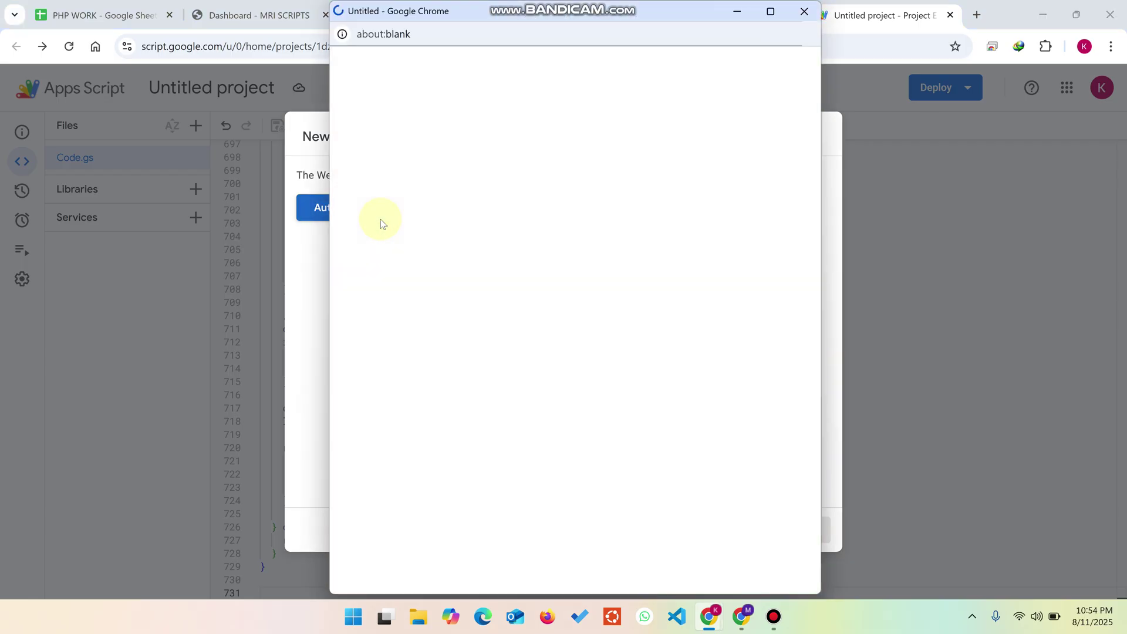
left_click(516, 285)
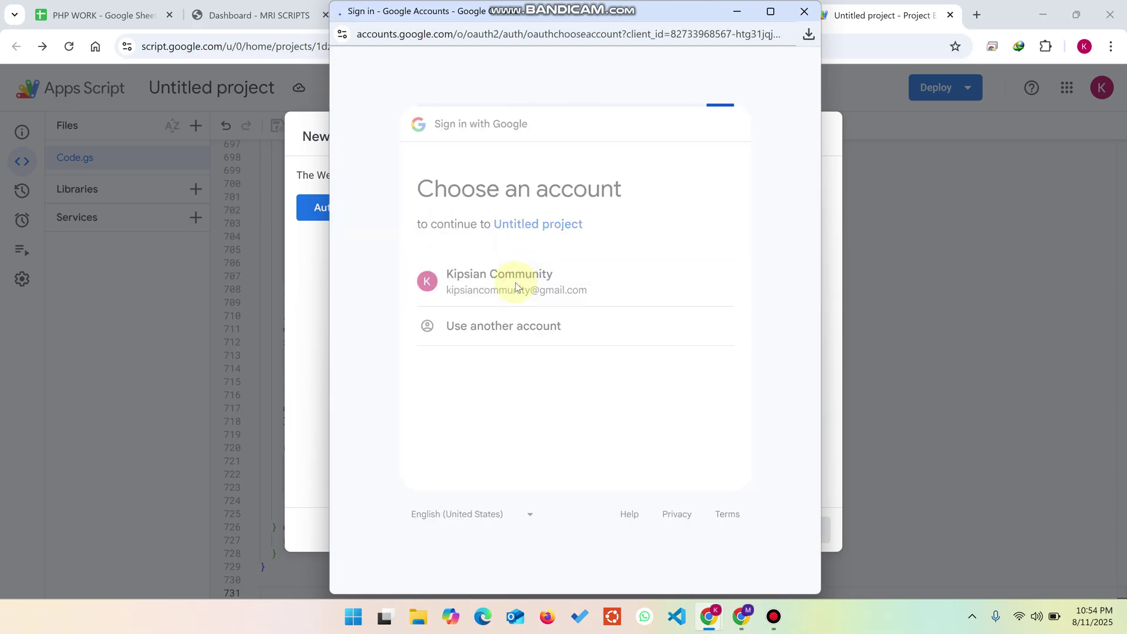
left_click(383, 311)
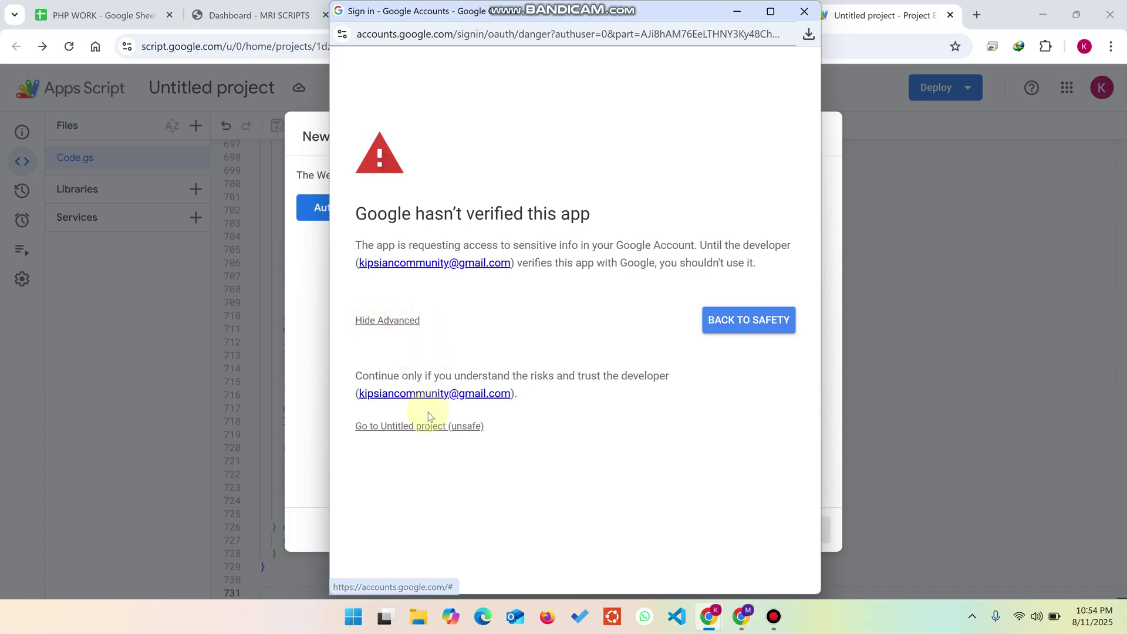
left_click(430, 428)
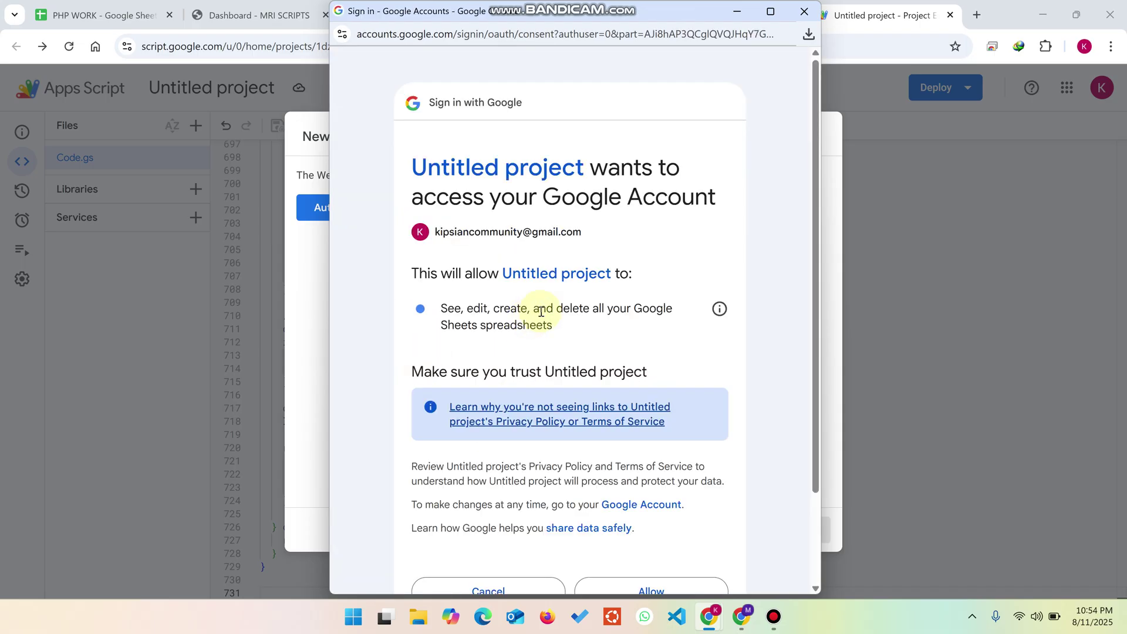
scroll(528, 414, "down", 2)
left_click(669, 480)
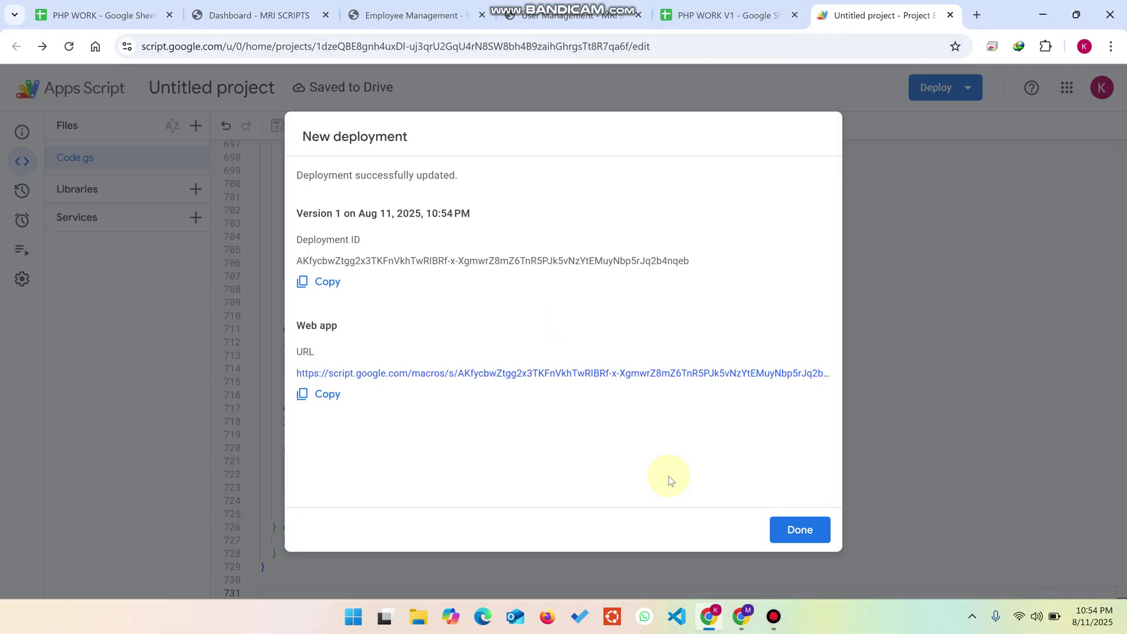
left_click(327, 394)
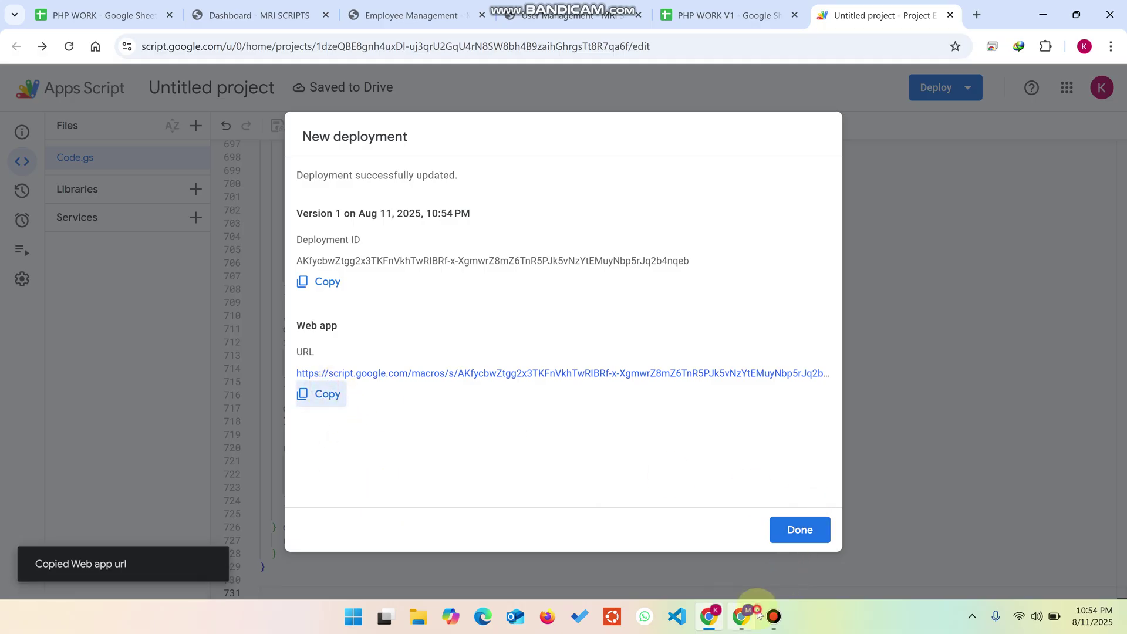
left_click(742, 615)
left_click(25, 84)
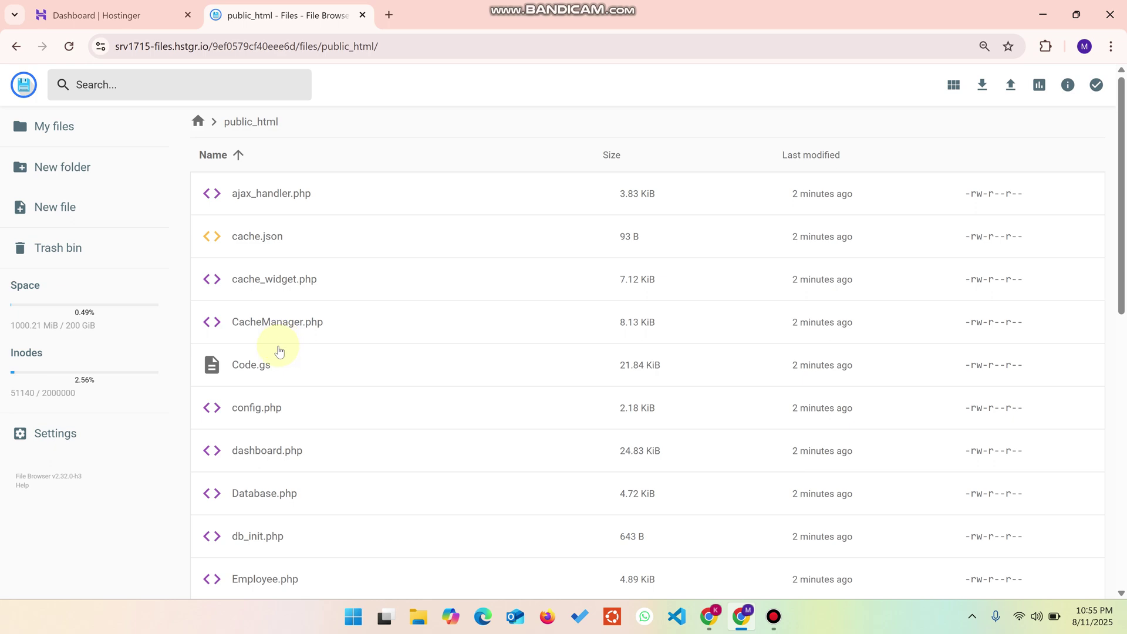
Step: Paste the new web app URL over the old one on line 5 of config.php and save
scroll(280, 351, "down", 3)
double_click(249, 265)
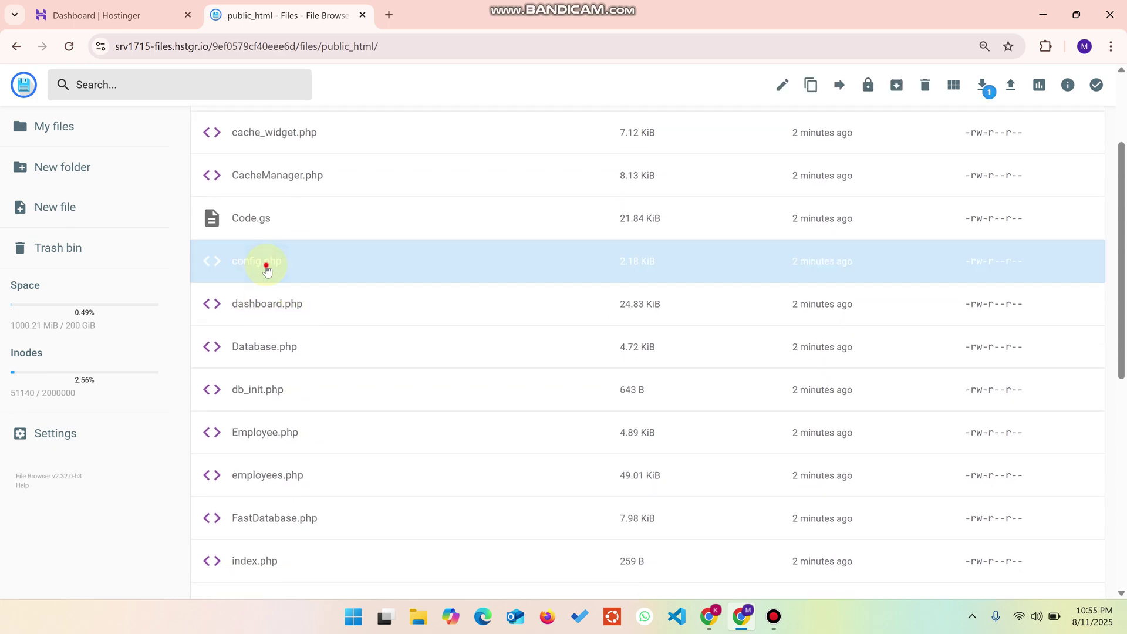
left_click_drag(160, 174, 627, 175)
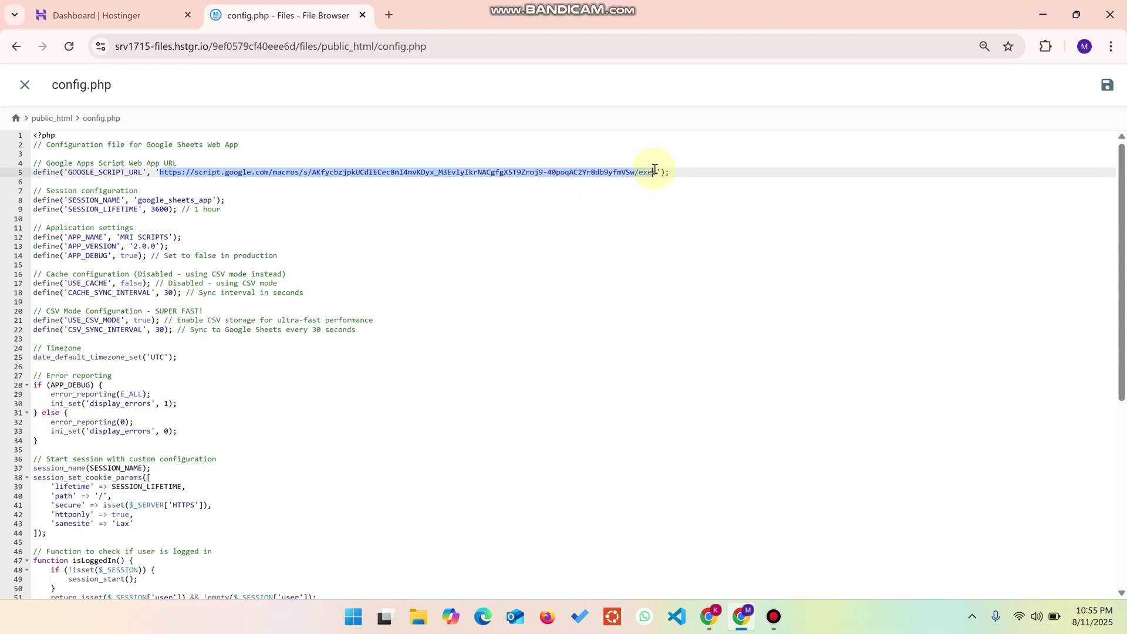
key("ctrl+v")
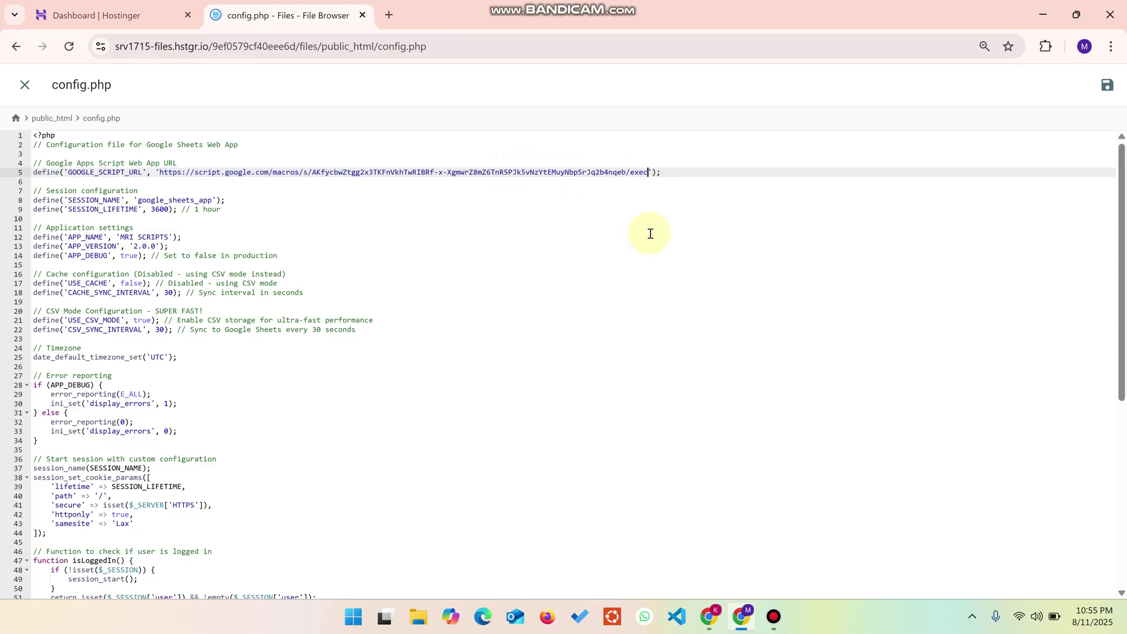
left_click(1107, 85)
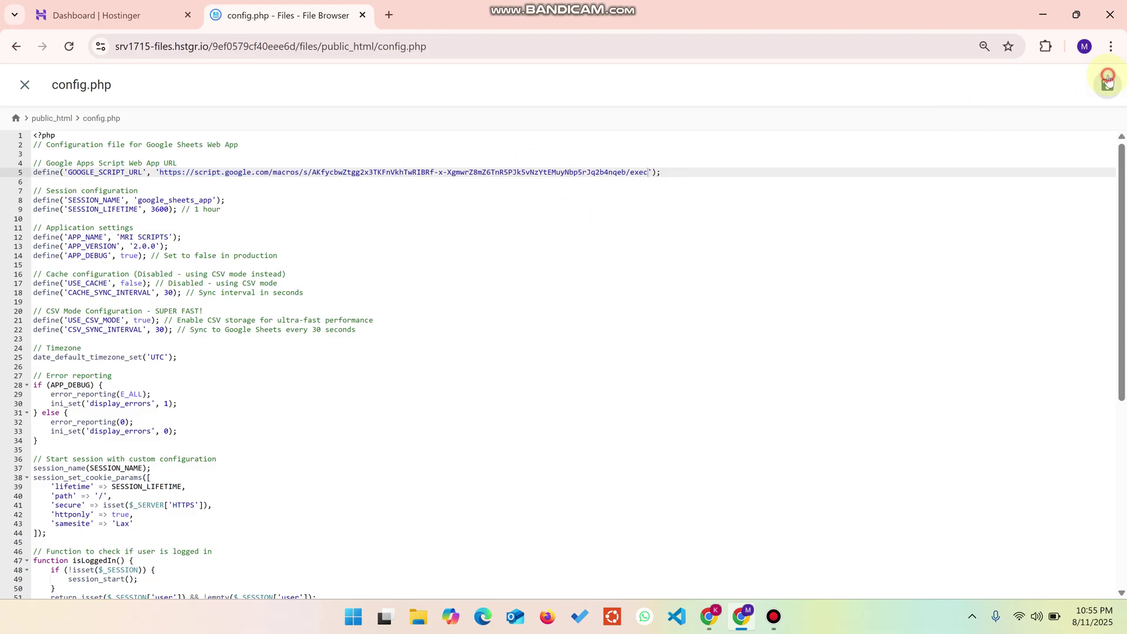
left_click(709, 615)
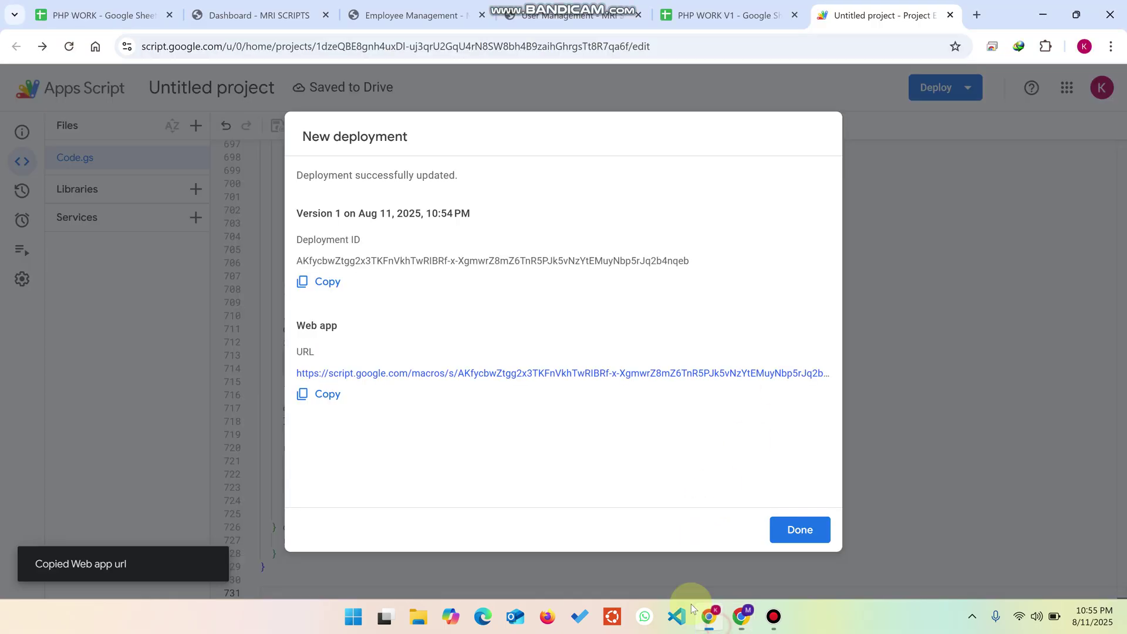
left_click(259, 15)
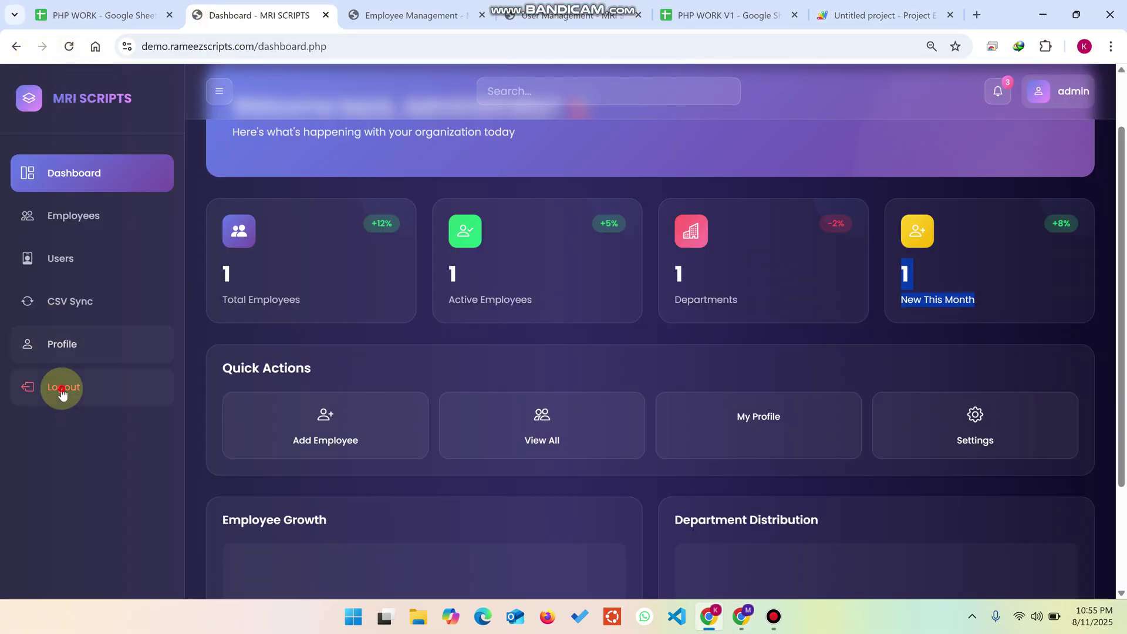
Step: Reload the dashboard, close the Employee and User Management tabs, and open Setup & Configuration in a new tab
left_click(68, 47)
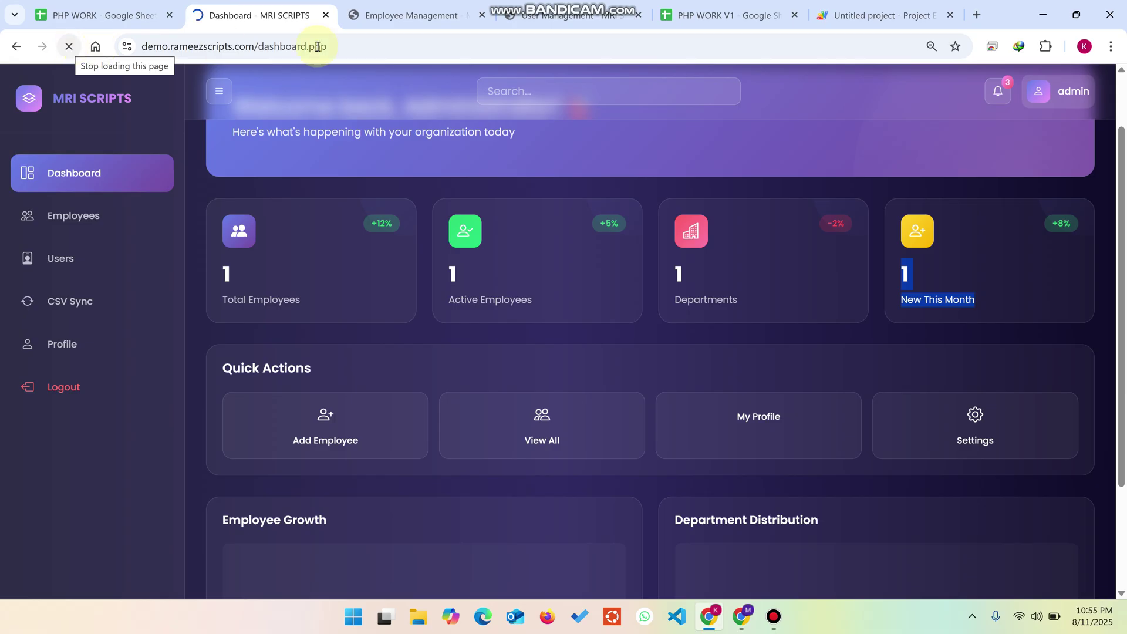
left_click(482, 15)
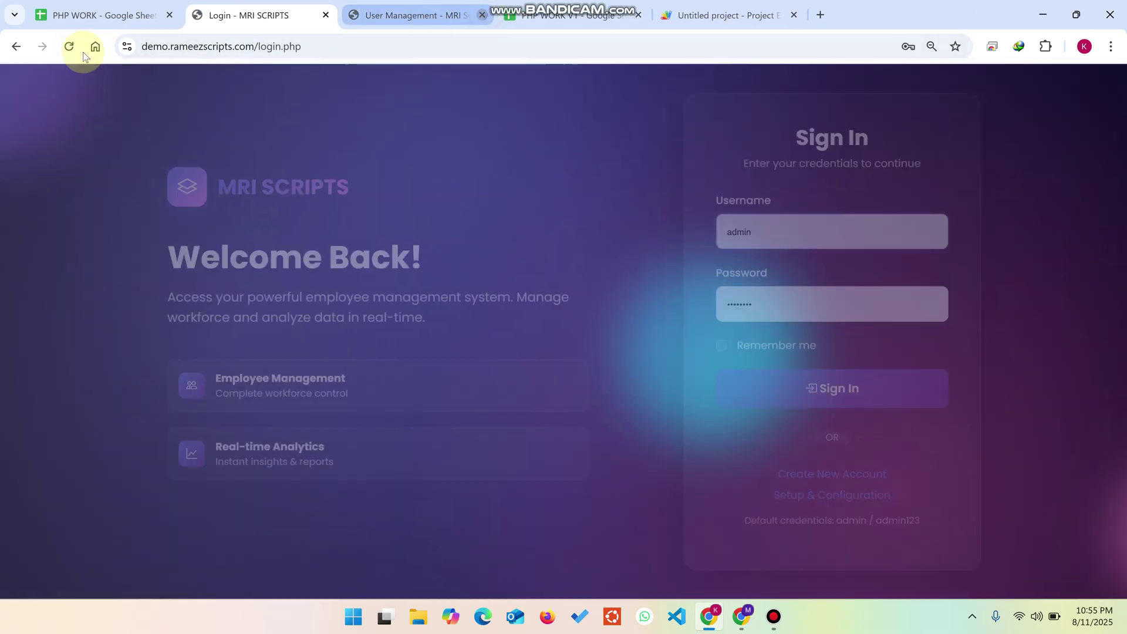
left_click(69, 46)
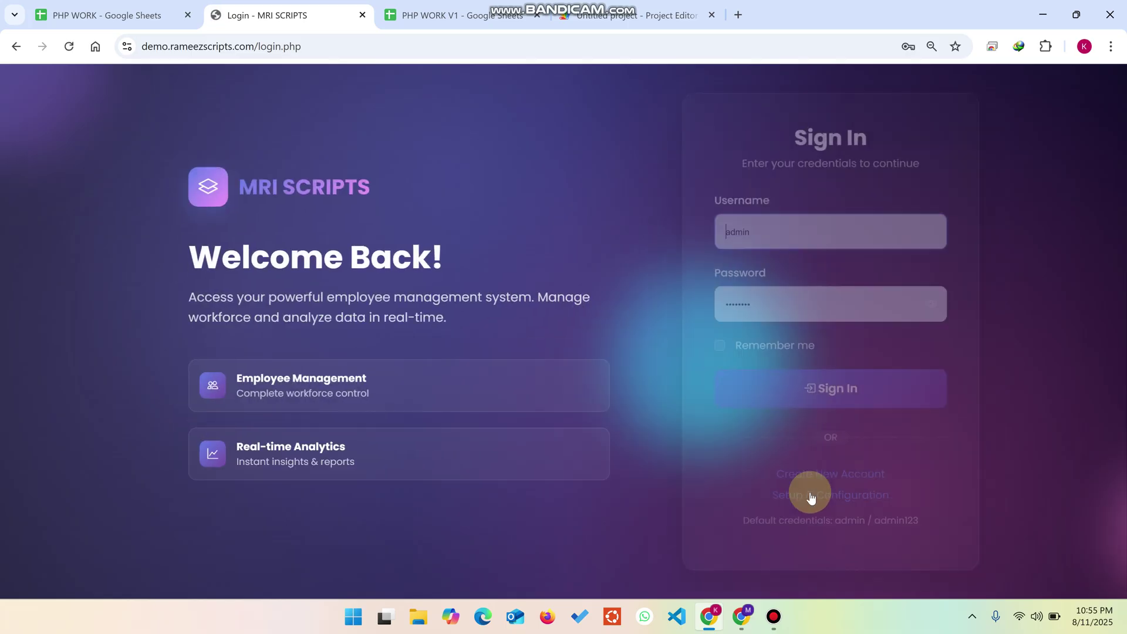
right_click(811, 495)
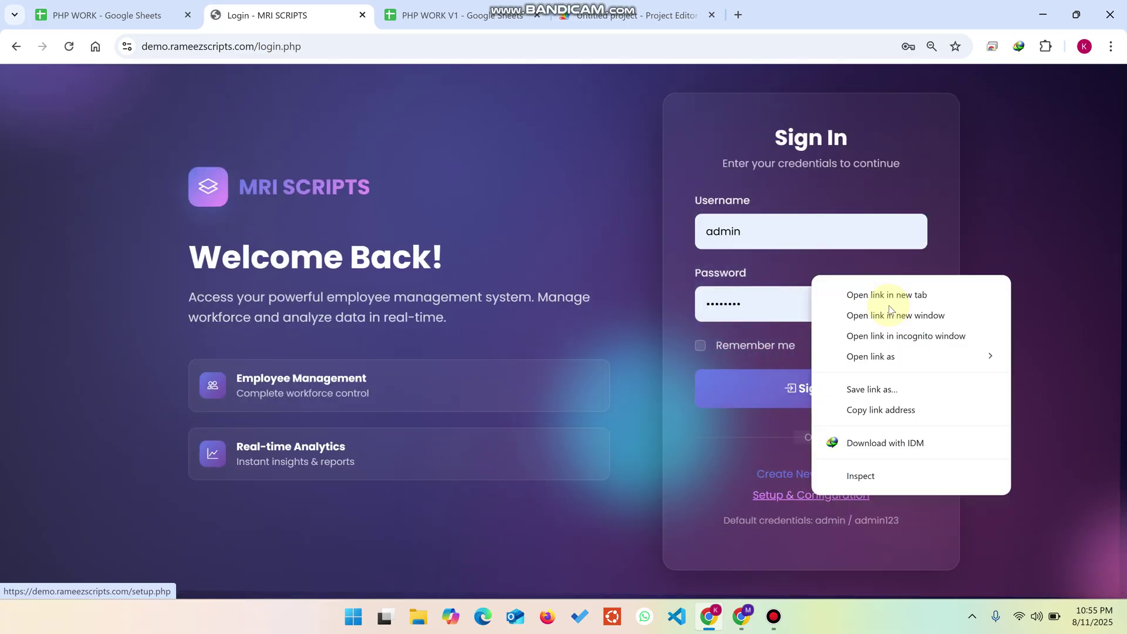
left_click(850, 292)
left_click(459, 5)
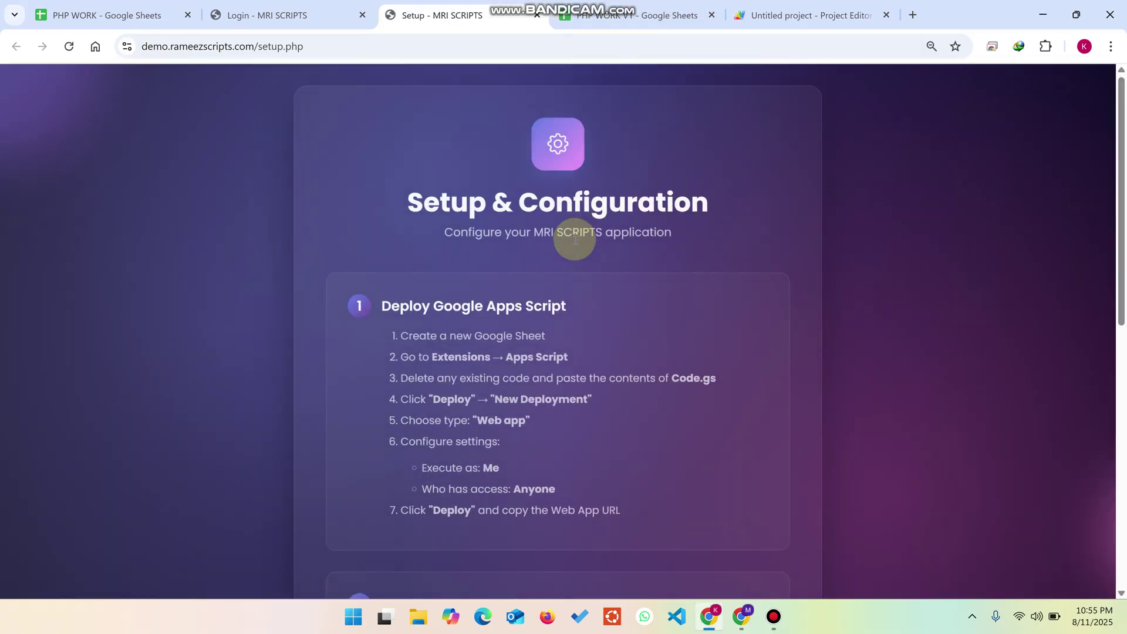
Step: Test the connection to the Apps Script web app URL and run the setup
scroll(574, 238, "down", 5)
scroll(556, 242, "up", 3)
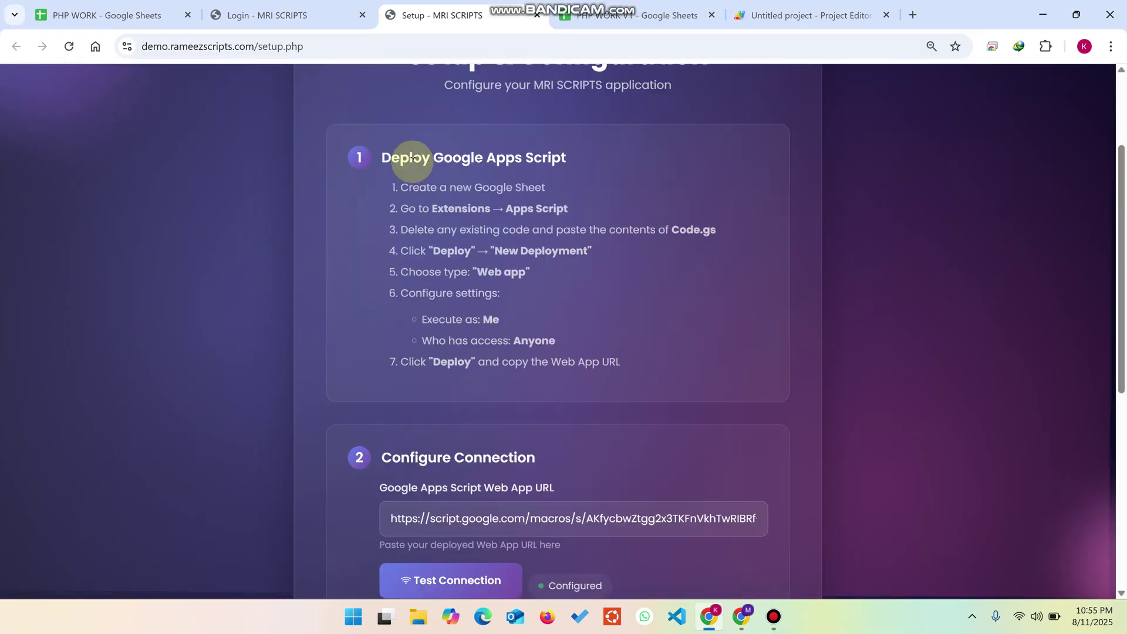
left_click_drag(526, 176, 529, 284)
scroll(529, 284, "down", 3)
left_click(531, 288)
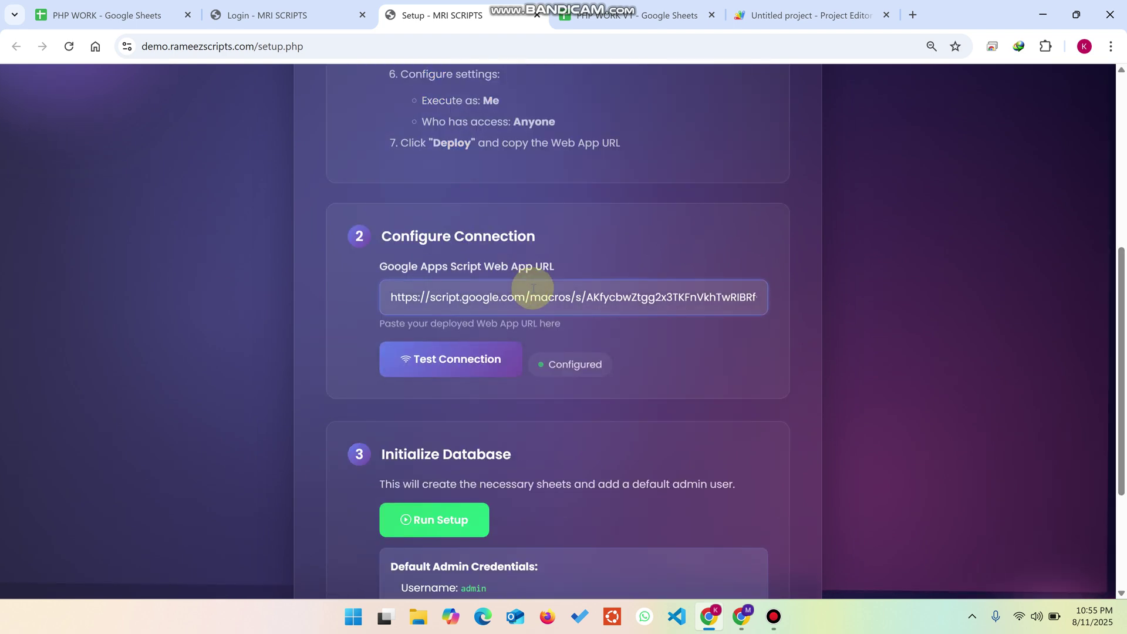
left_click(456, 362)
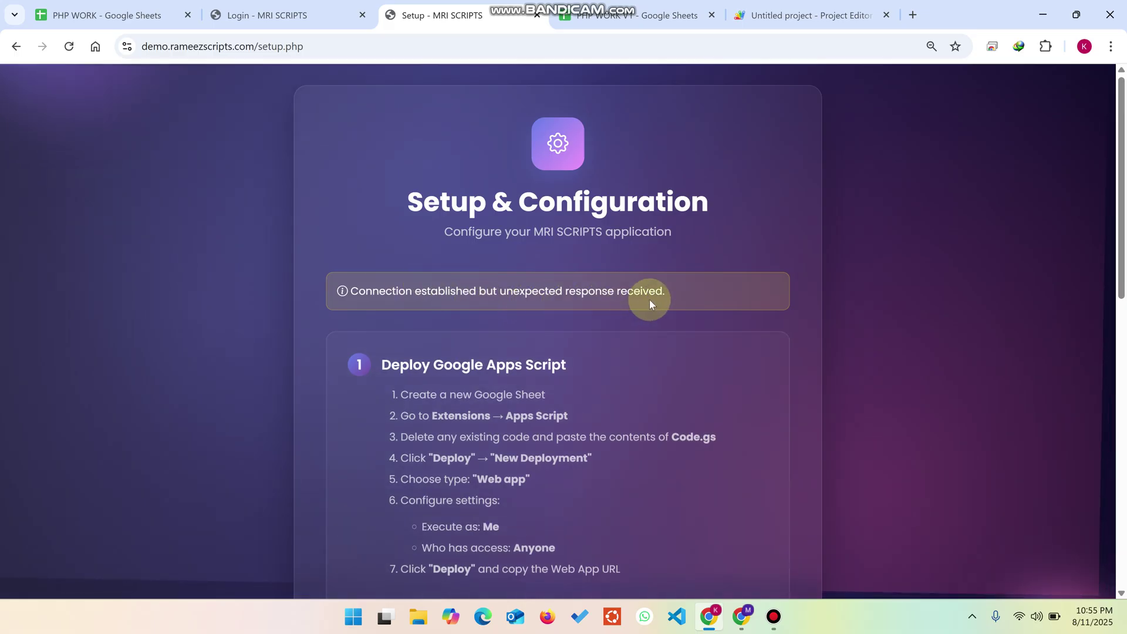
scroll(649, 301, "down", 9)
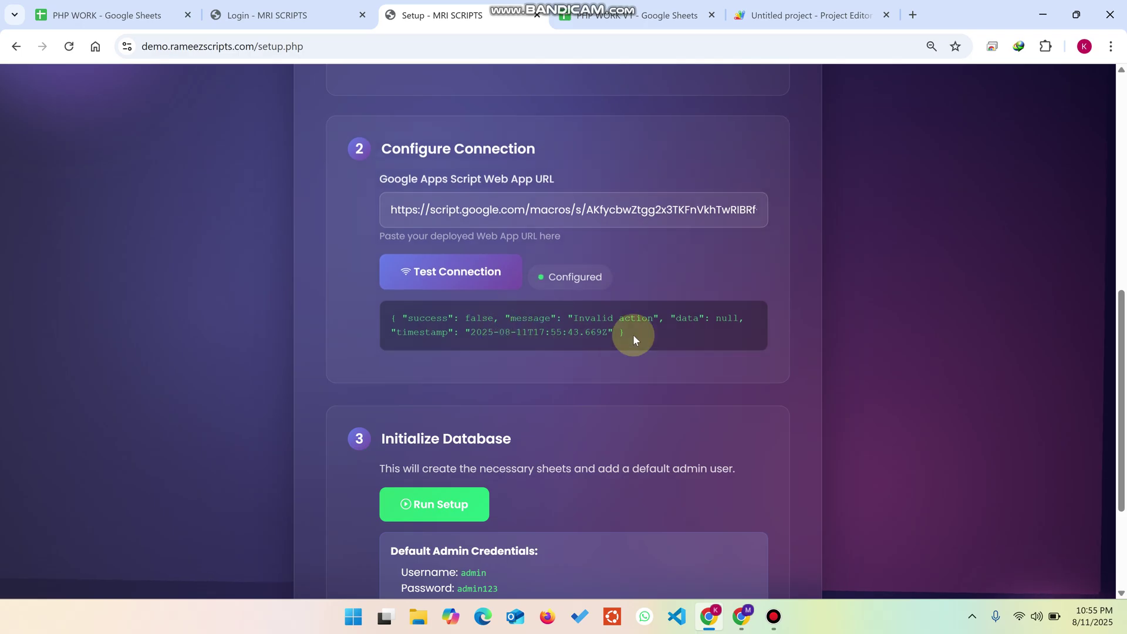
scroll(457, 341, "down", 1)
scroll(458, 346, "down", 3)
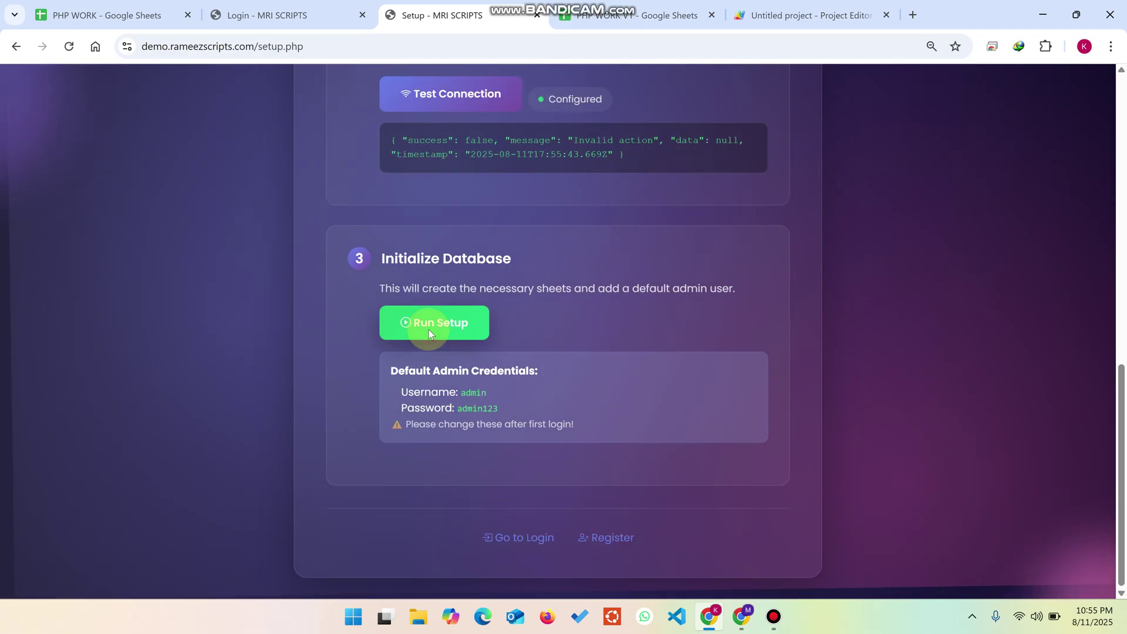
Step: Verify the admin row in the Users sheet and the new Employees sheet in PHP WORK V1
left_click(652, 8)
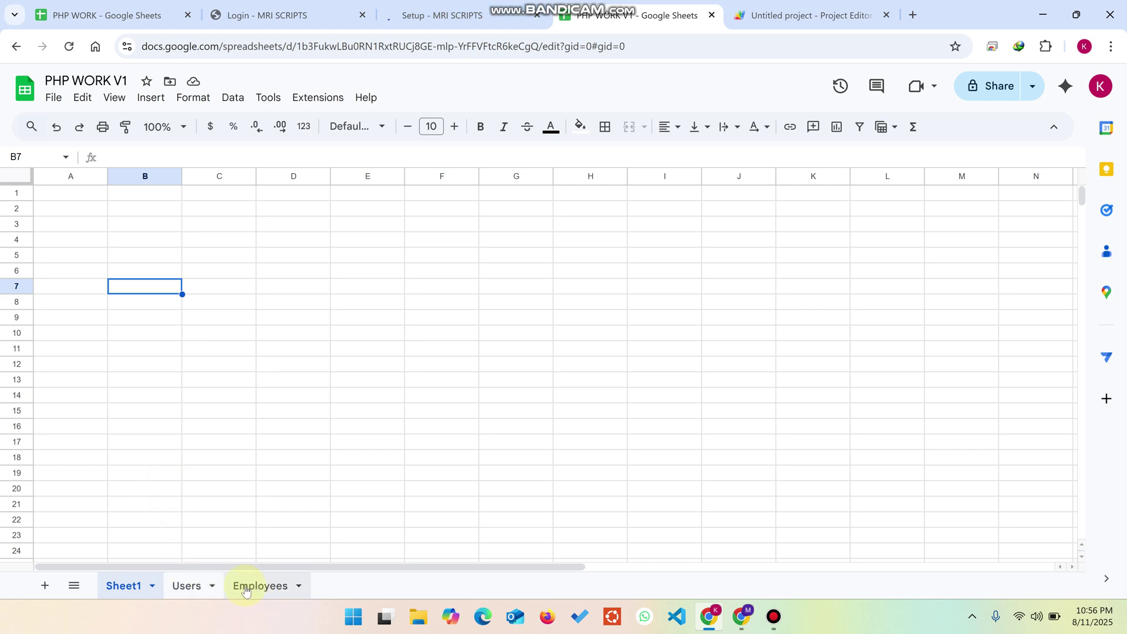
left_click(191, 587)
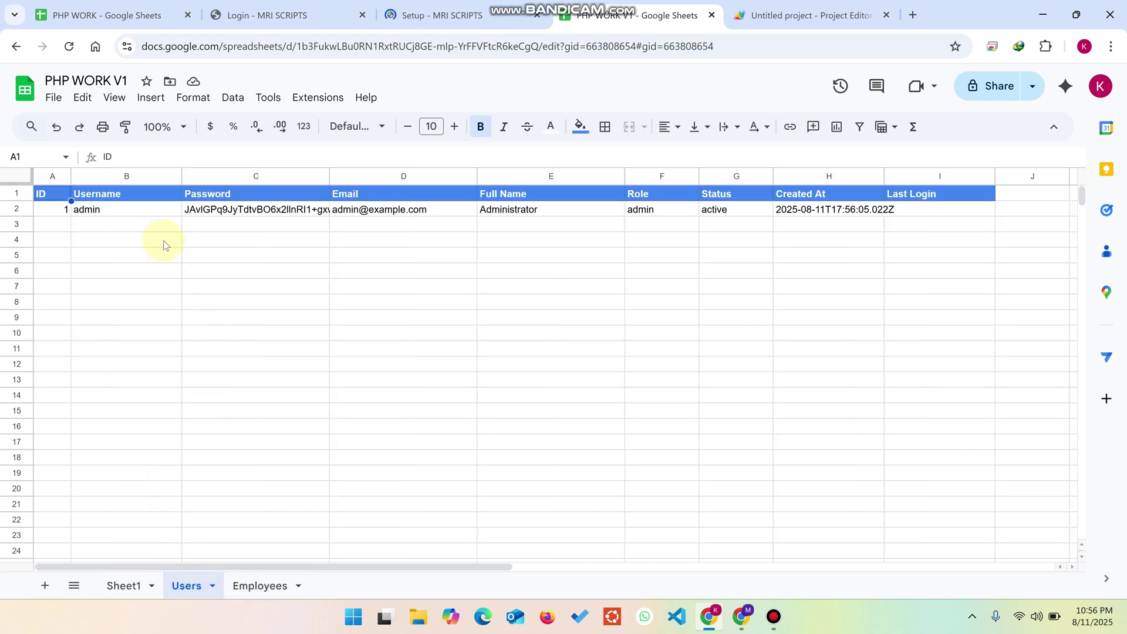
left_click(109, 215)
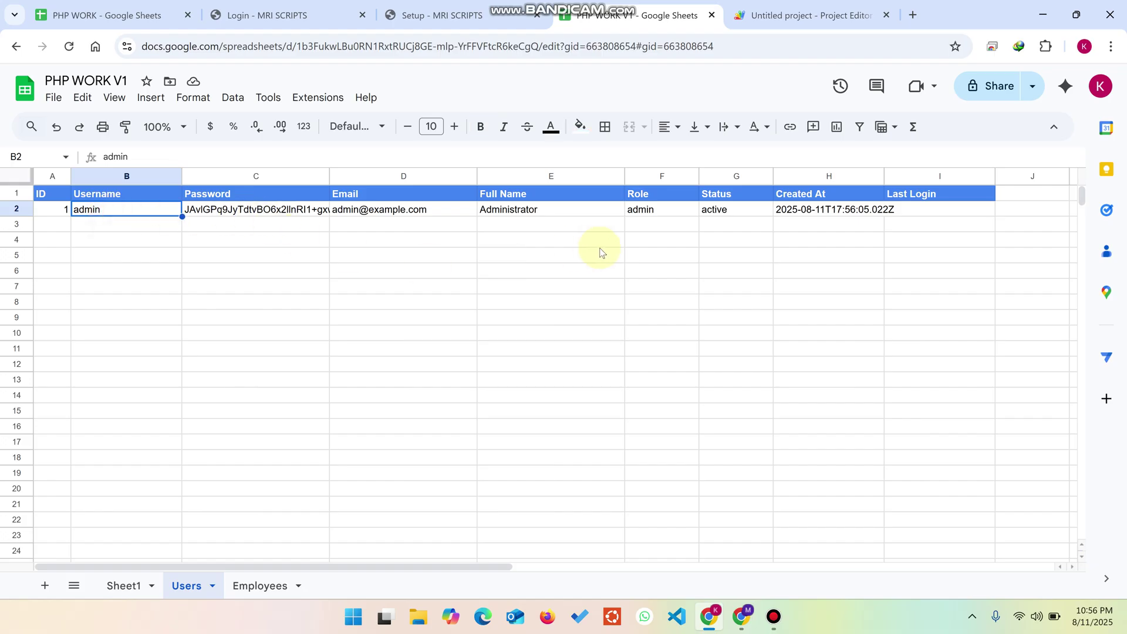
left_click(252, 588)
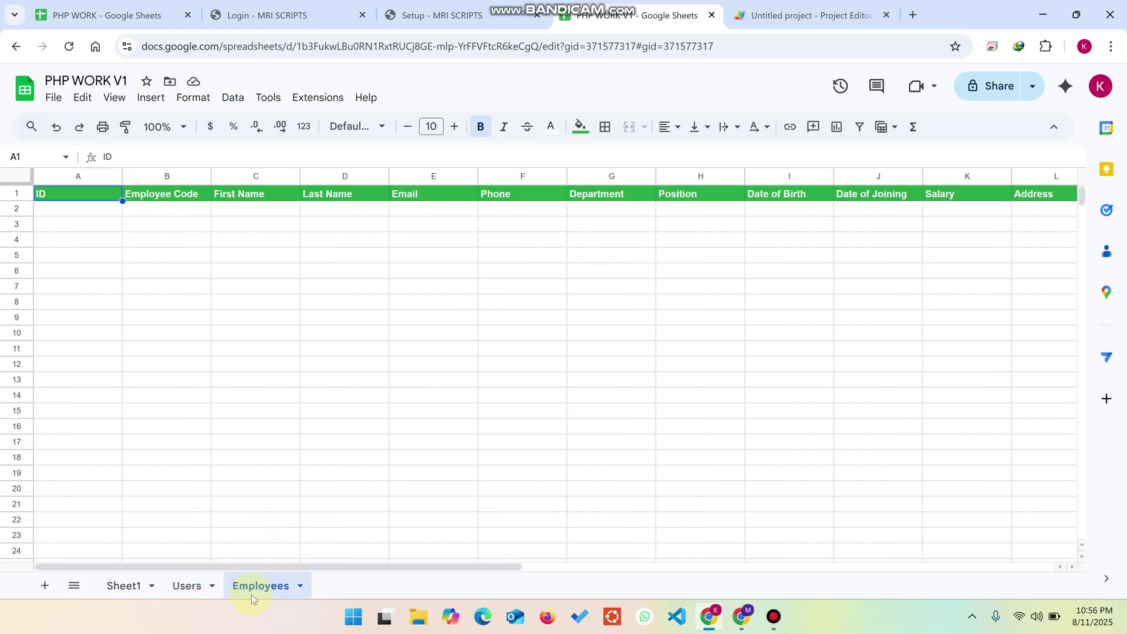
left_click(447, 16)
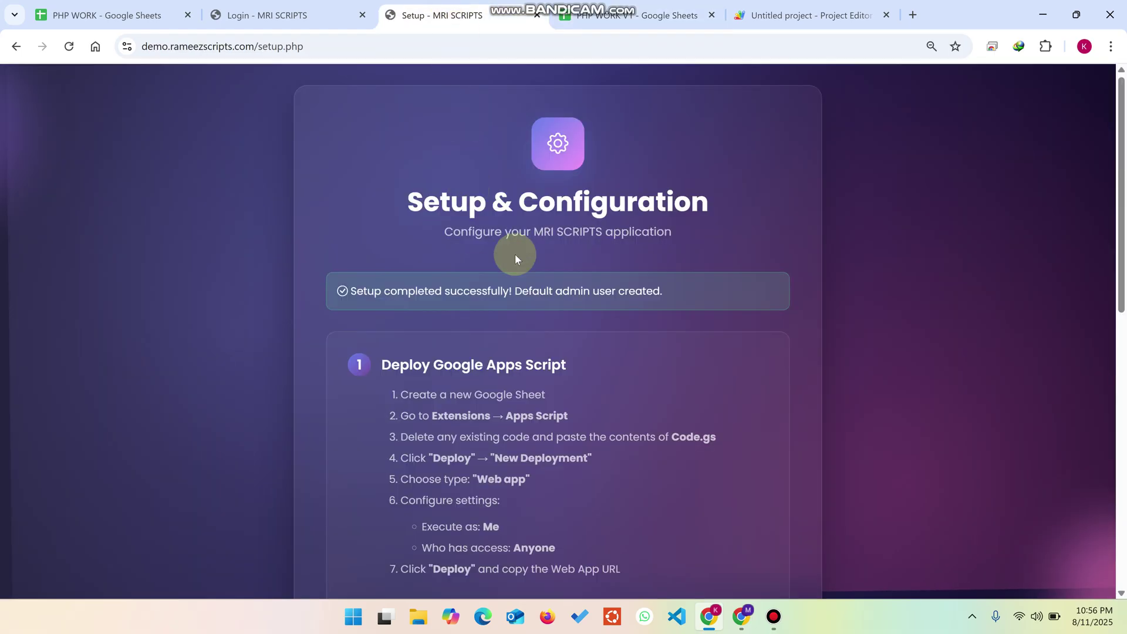
scroll(515, 255, "down", 9)
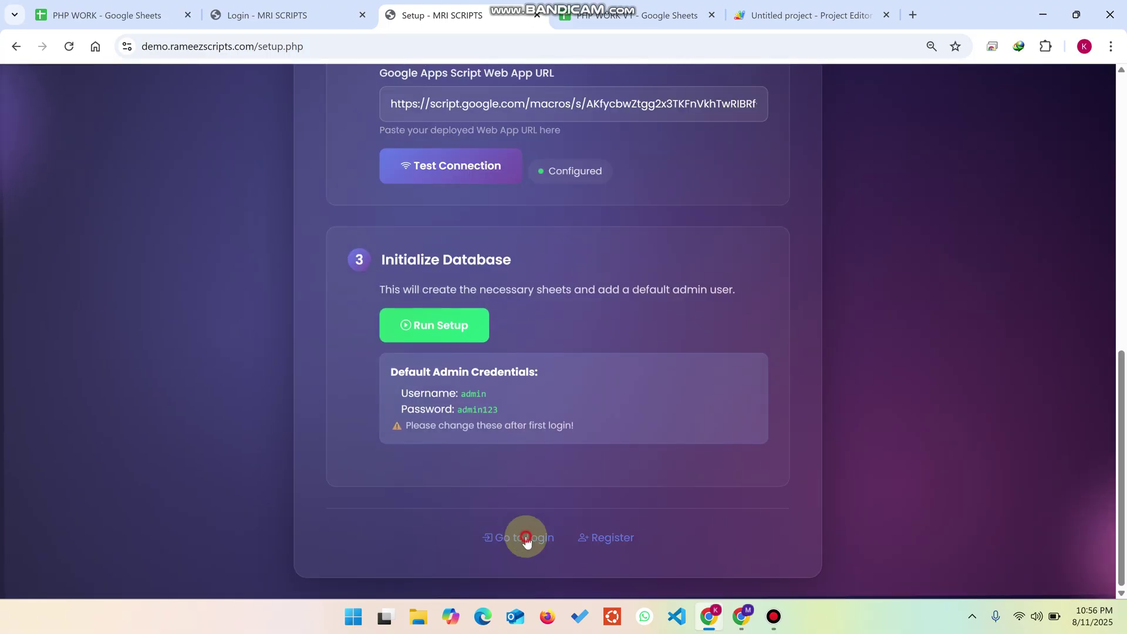
left_click(525, 537)
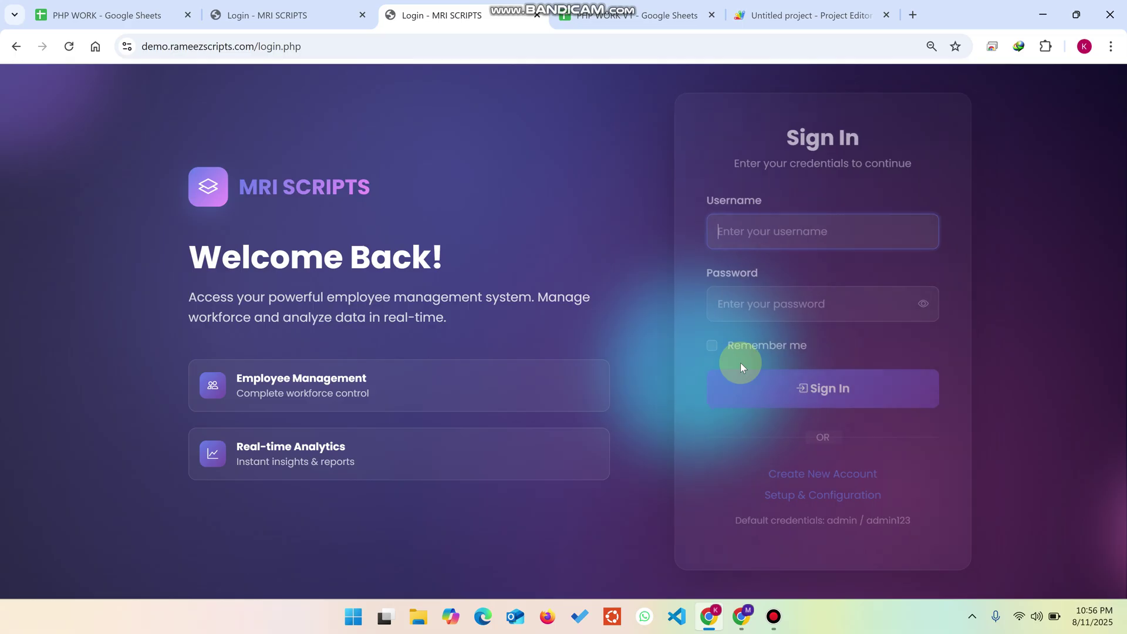
left_click(812, 483)
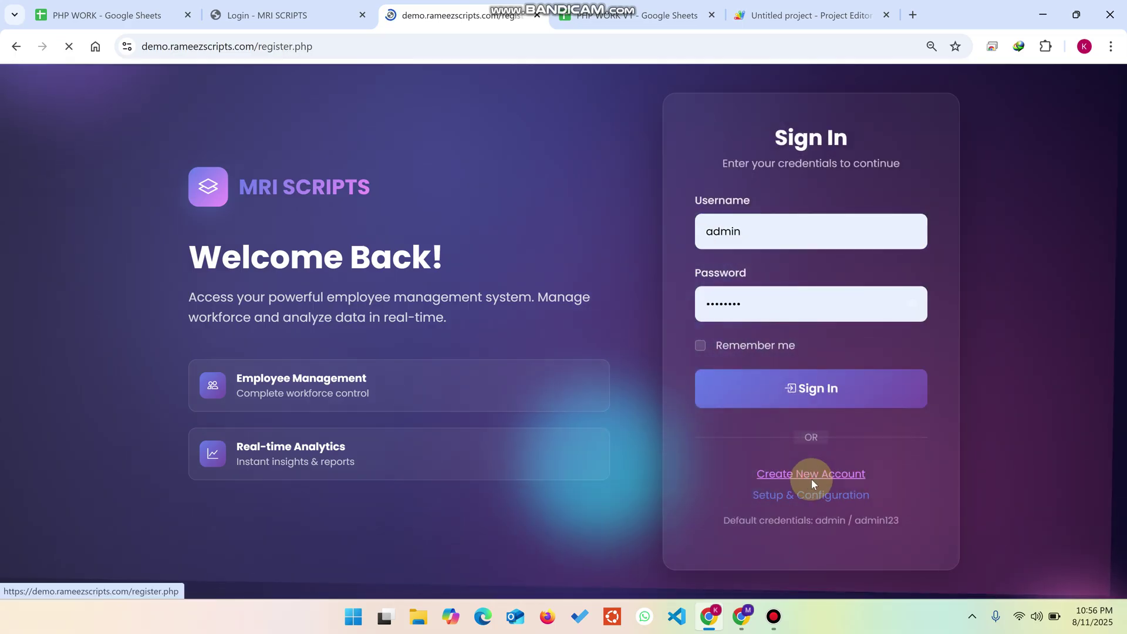
left_click(661, 227)
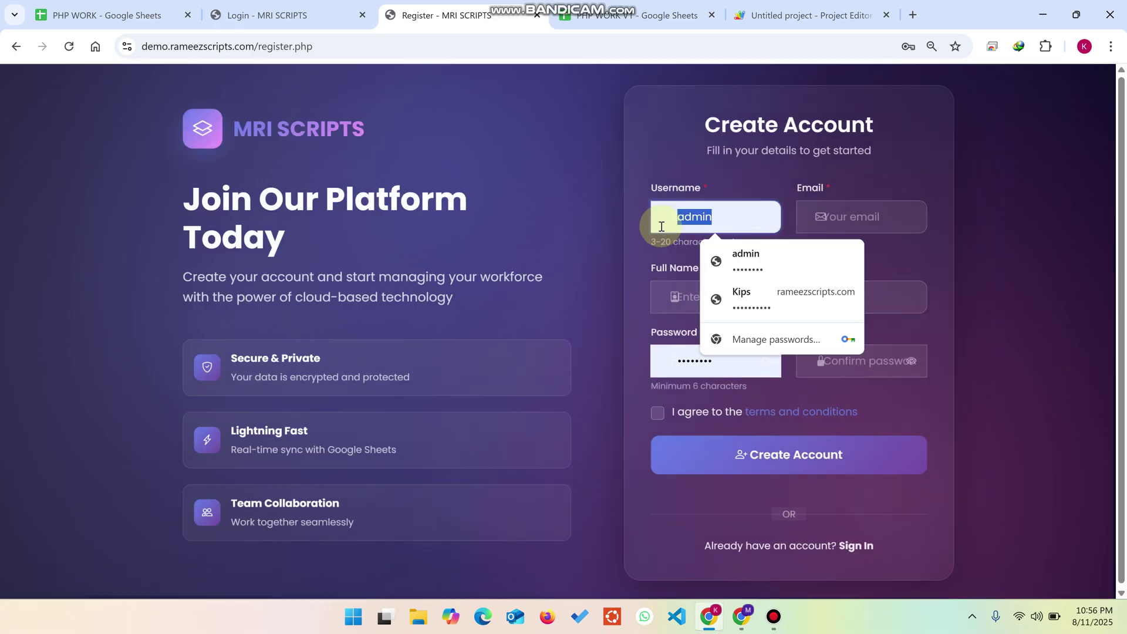
type("user")
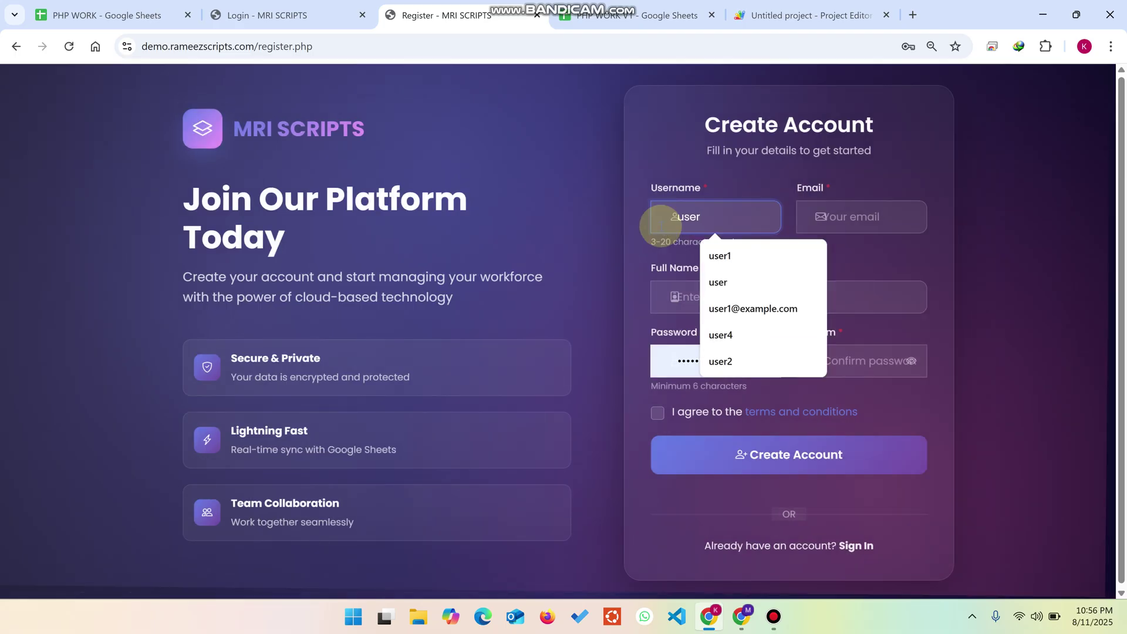
key("Tab")
type("user@")
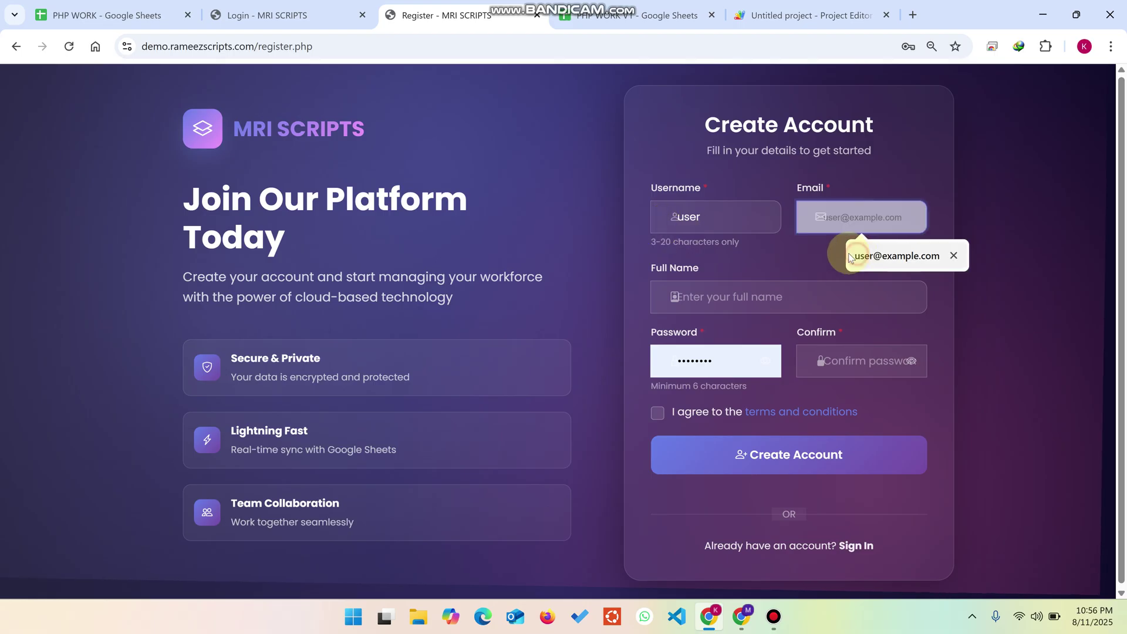
left_click(848, 254)
left_click(708, 293)
type("User")
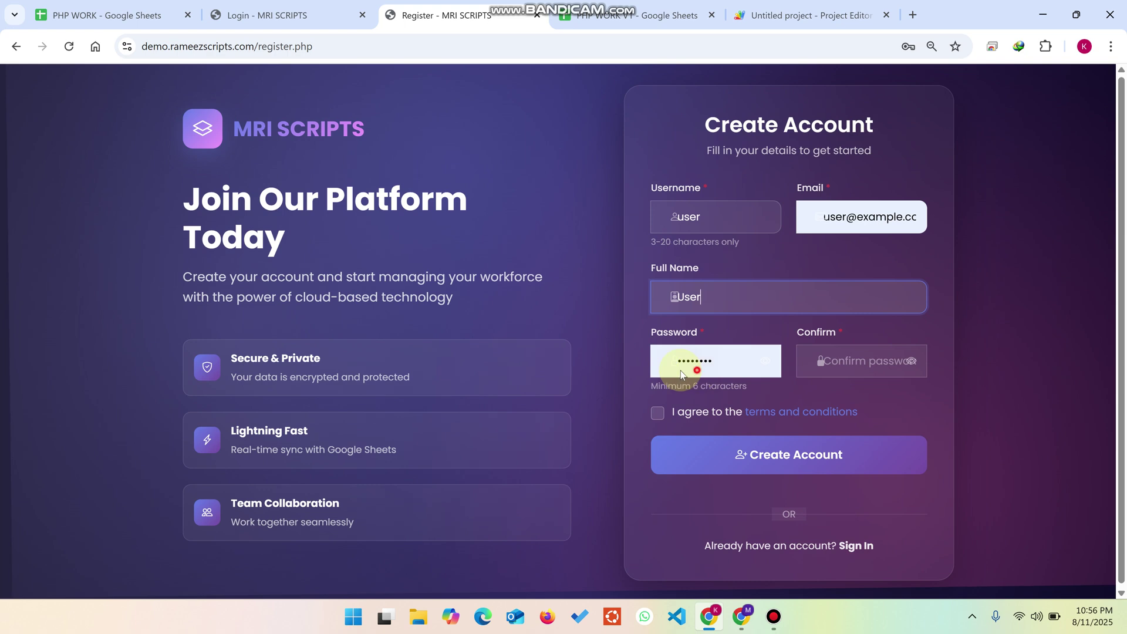
Step: Enter and confirm the account password, accept the terms, and submit the registration
double_click(681, 370)
key("BackSpace")
type("user123")
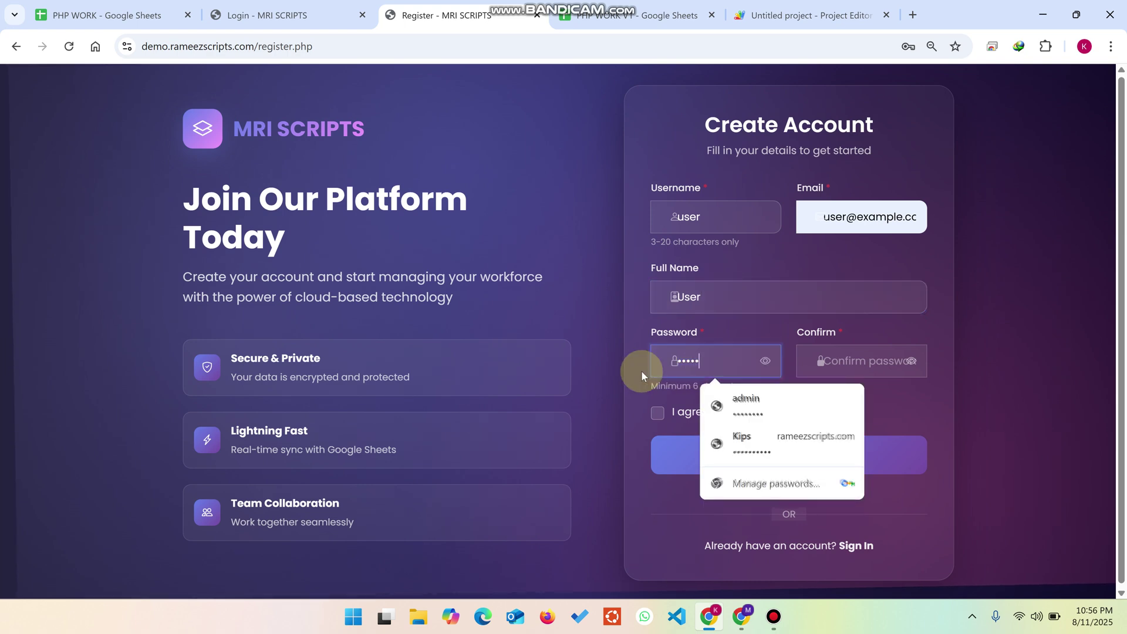
key("BackSpace")
key("BackSpace")
key("BackSpace")
key("BackSpace")
key("BackSpace")
key("BackSpace")
key("BackSpace")
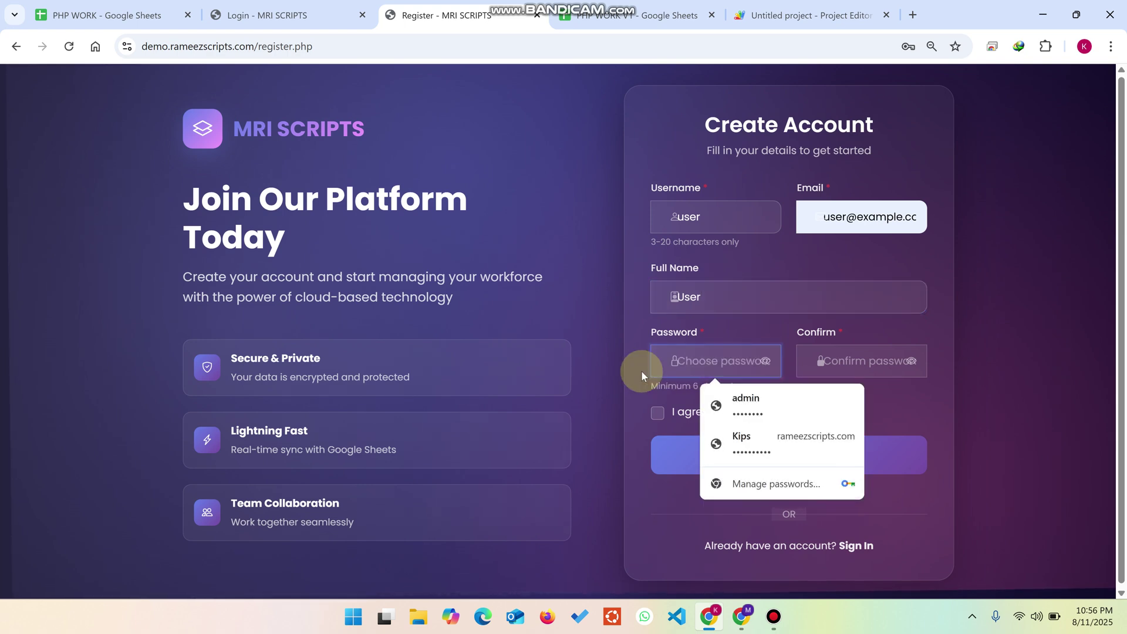
type("u")
key("BackSpace")
type("user123")
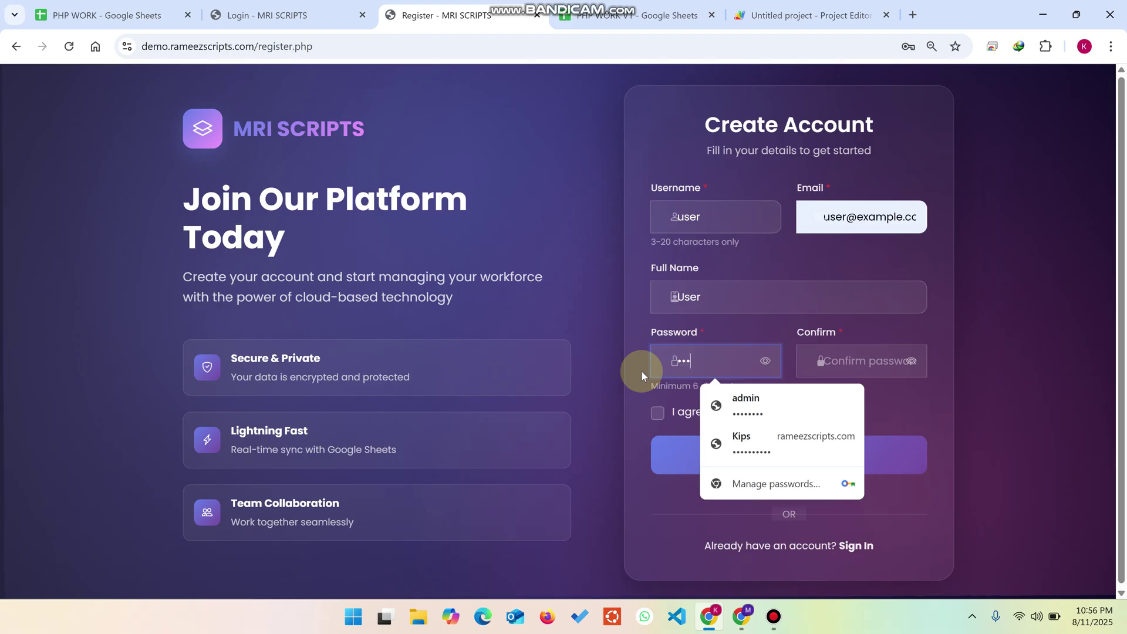
left_click(883, 357)
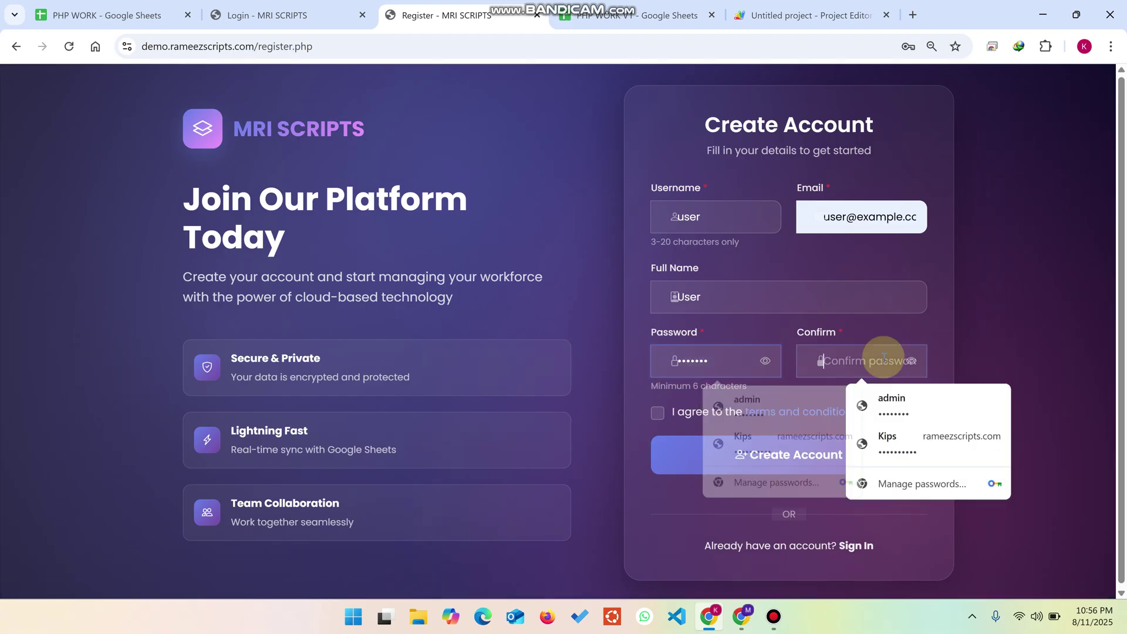
type("user123")
left_click(657, 413)
left_click(724, 453)
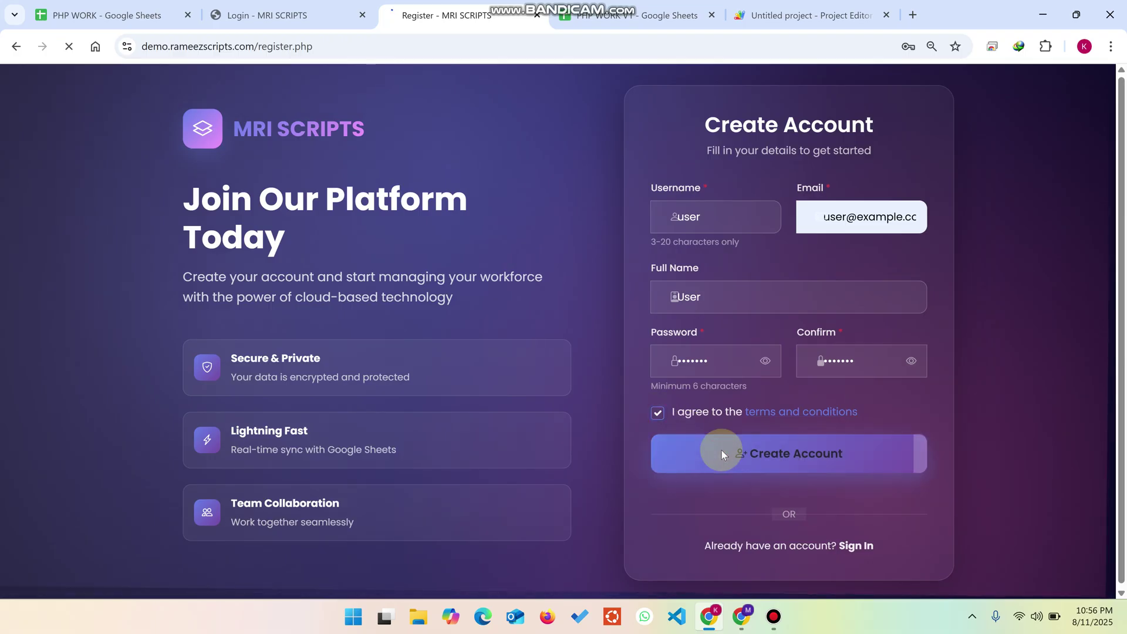
left_click(603, 5)
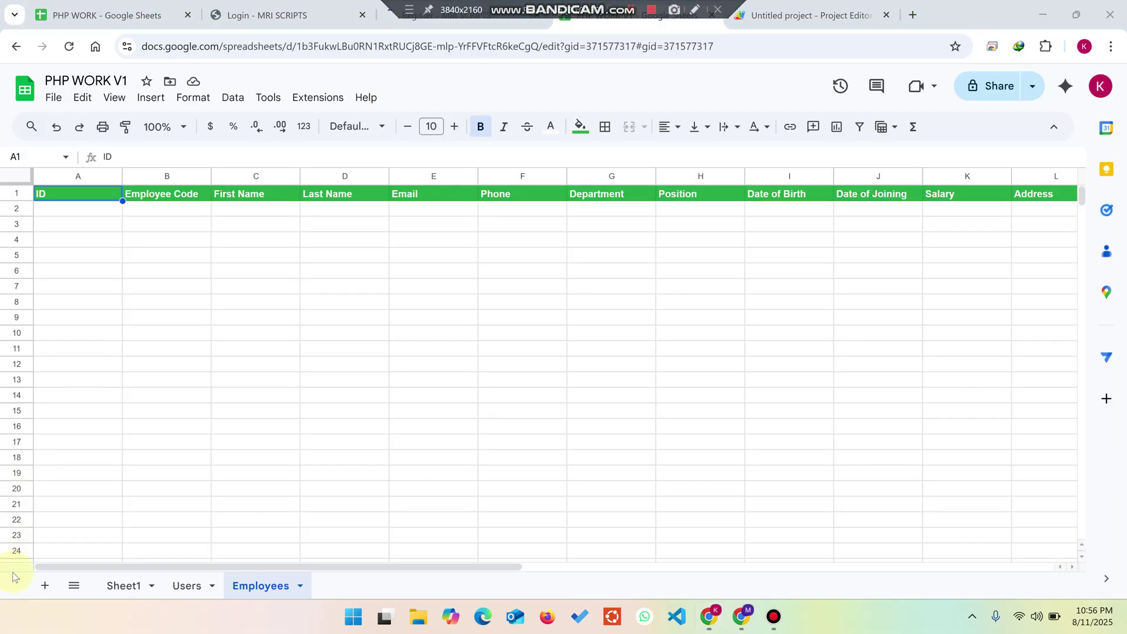
Step: Check that the new user appears in row 3 of the Users sheet, then dismiss the login page warning
left_click(189, 586)
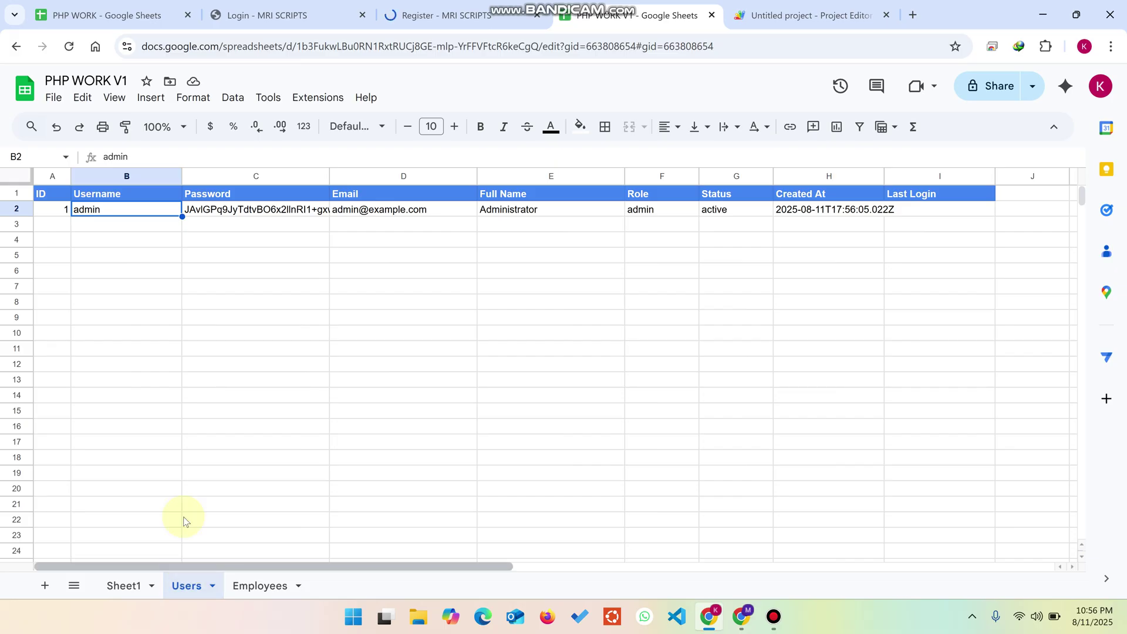
left_click(448, 7)
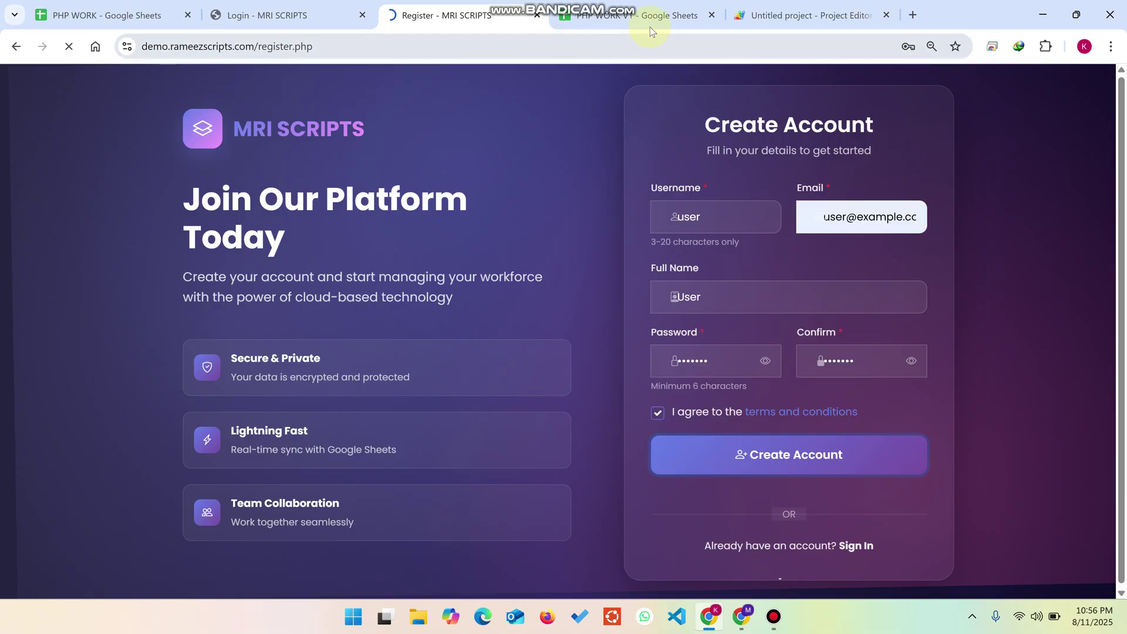
left_click(643, 13)
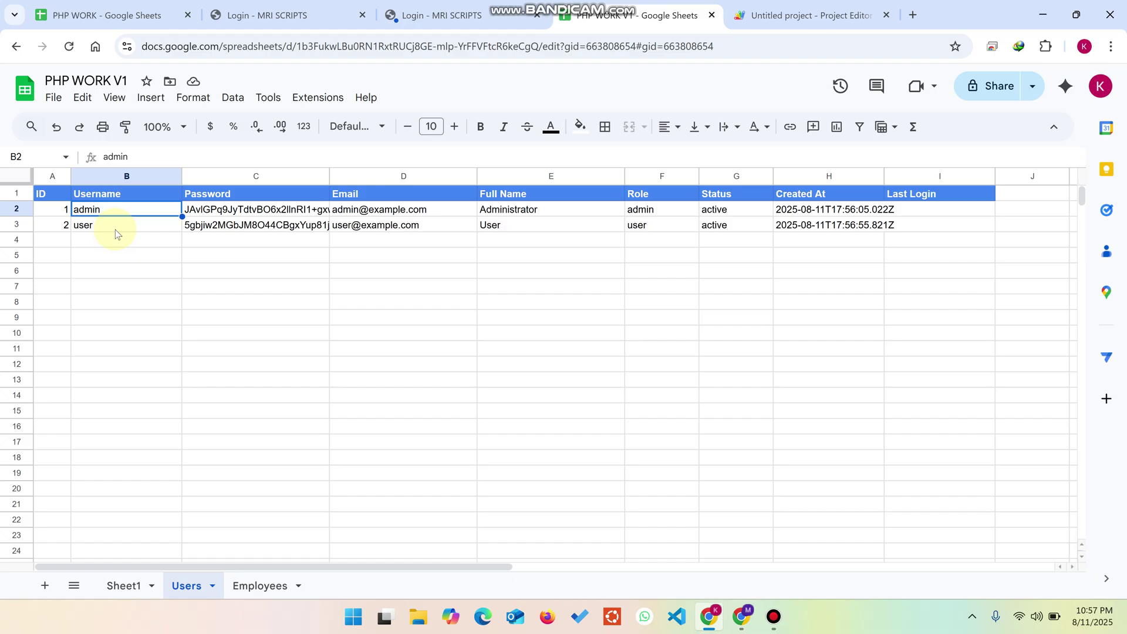
left_click(434, 14)
left_click(690, 254)
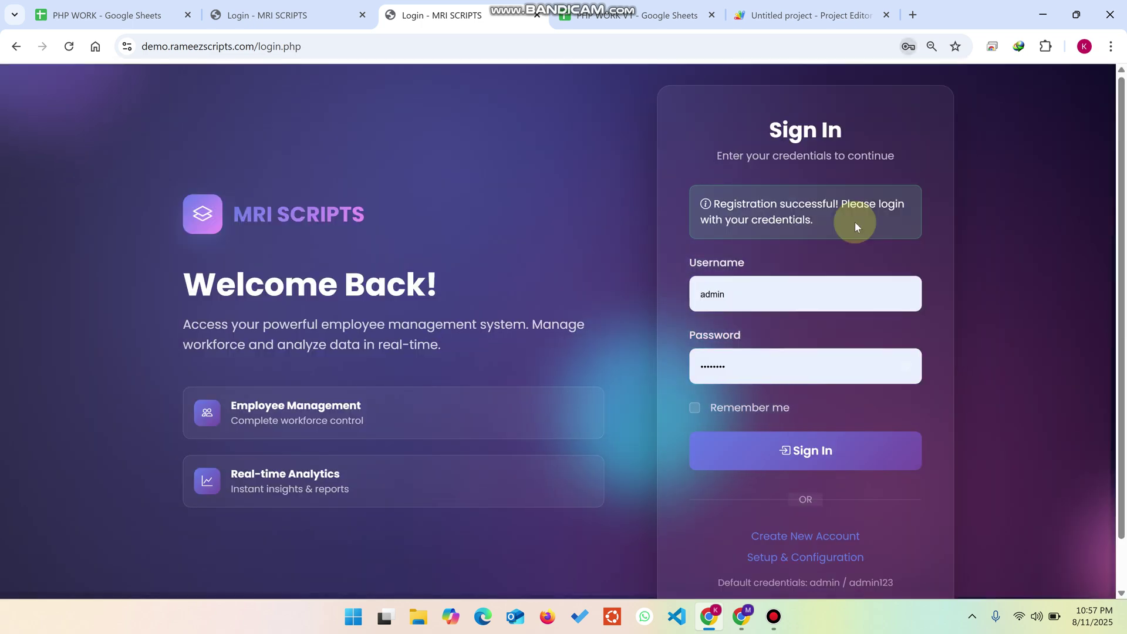
Step: Sign in to MRI Scripts as admin and view the updated Last Login in PHP WORK V1
scroll(816, 364, "down", 1)
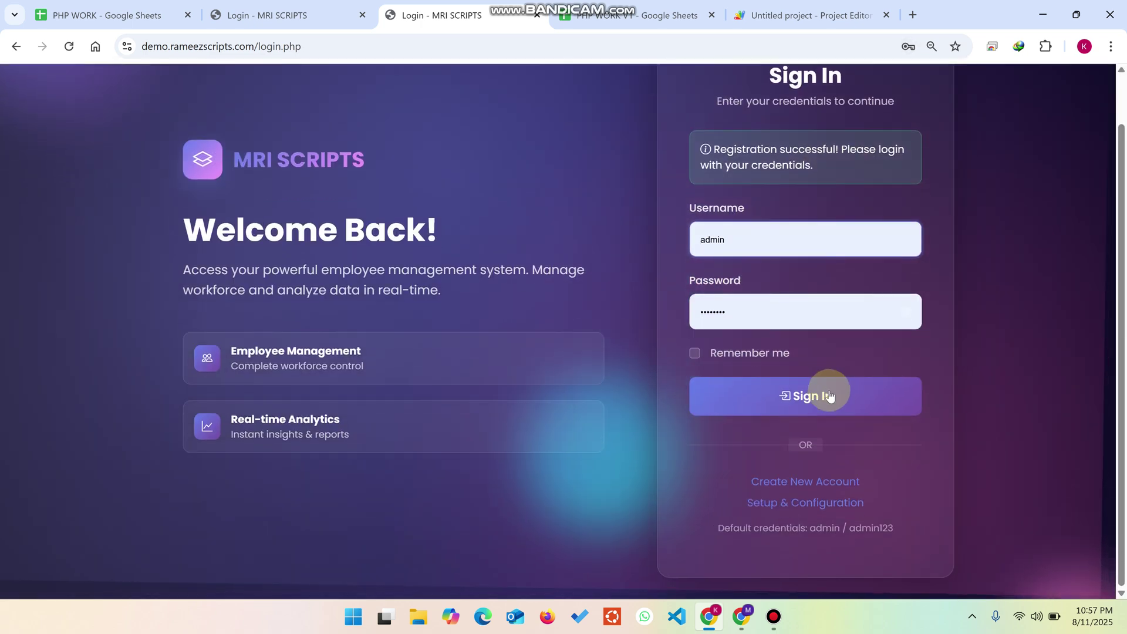
left_click(831, 397)
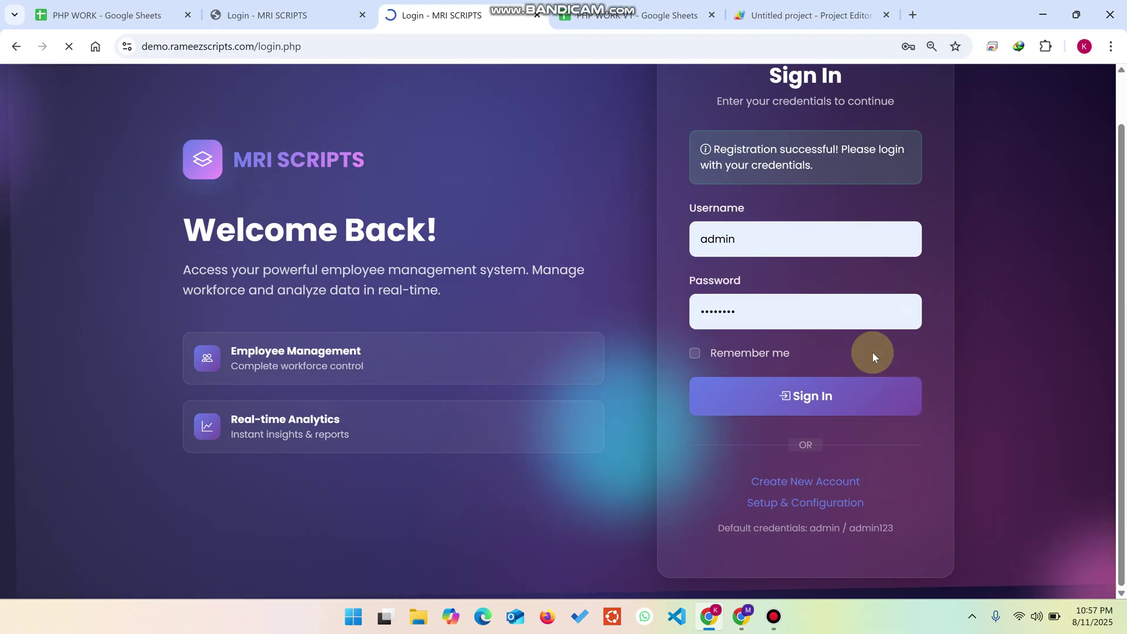
left_click(620, 11)
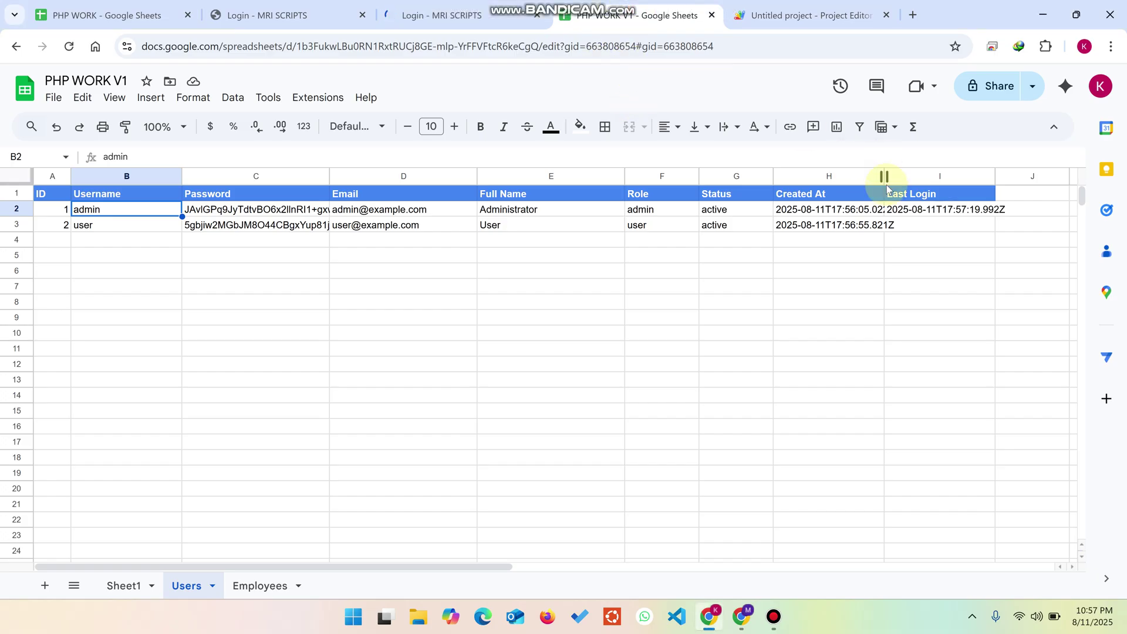
Step: Widen the Created At column H and inspect the new user's Created At and Last Login cells
left_click_drag(886, 177, 919, 177)
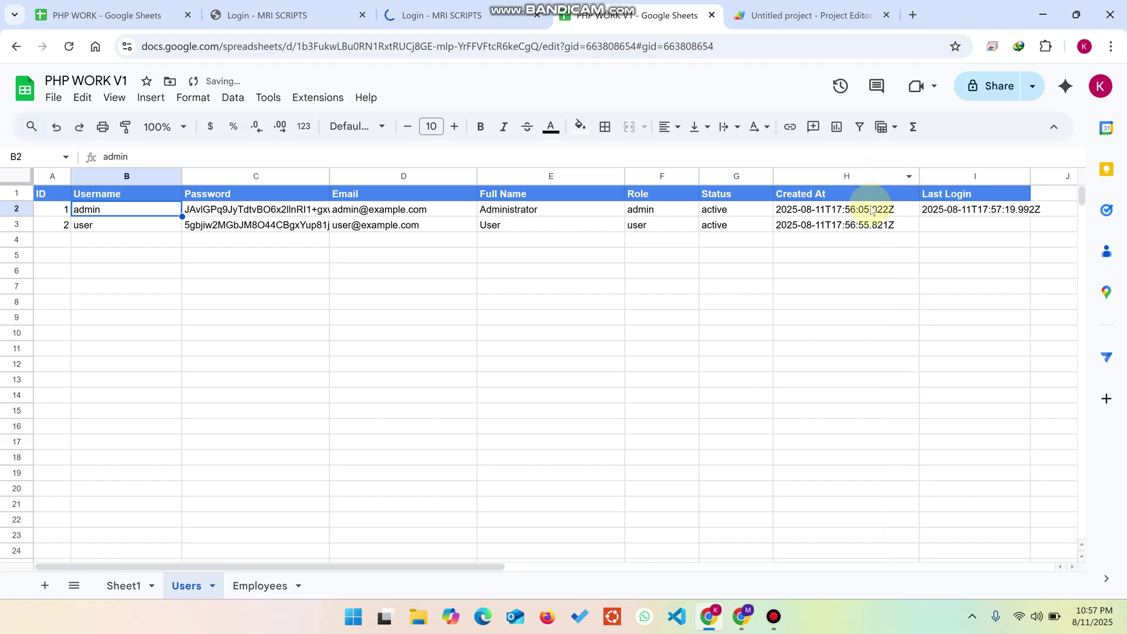
left_click(846, 226)
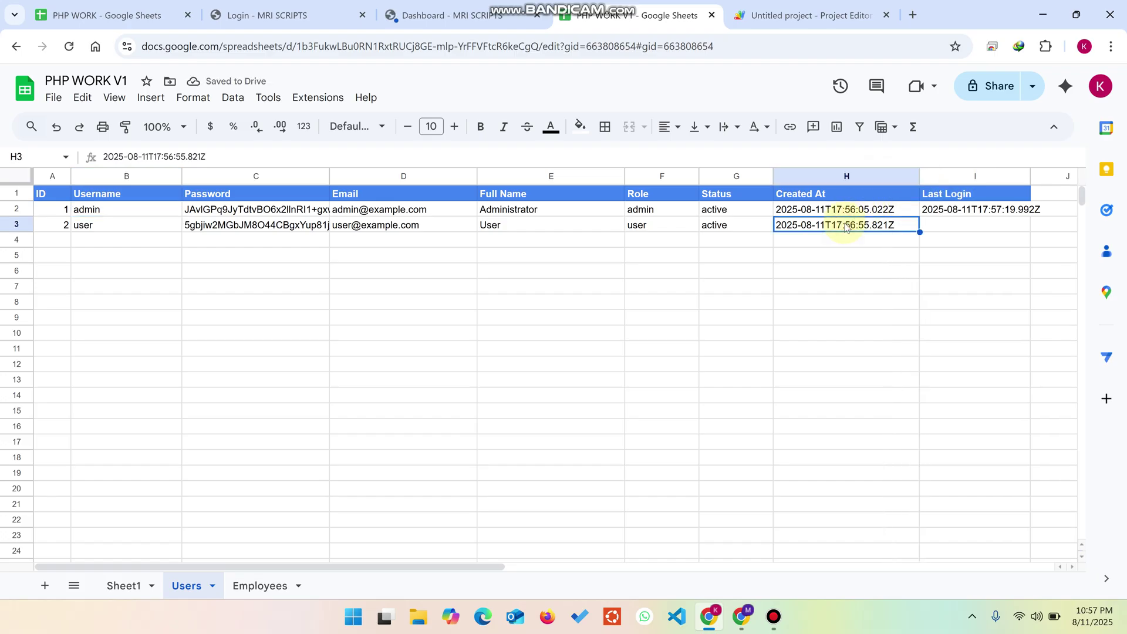
left_click(965, 228)
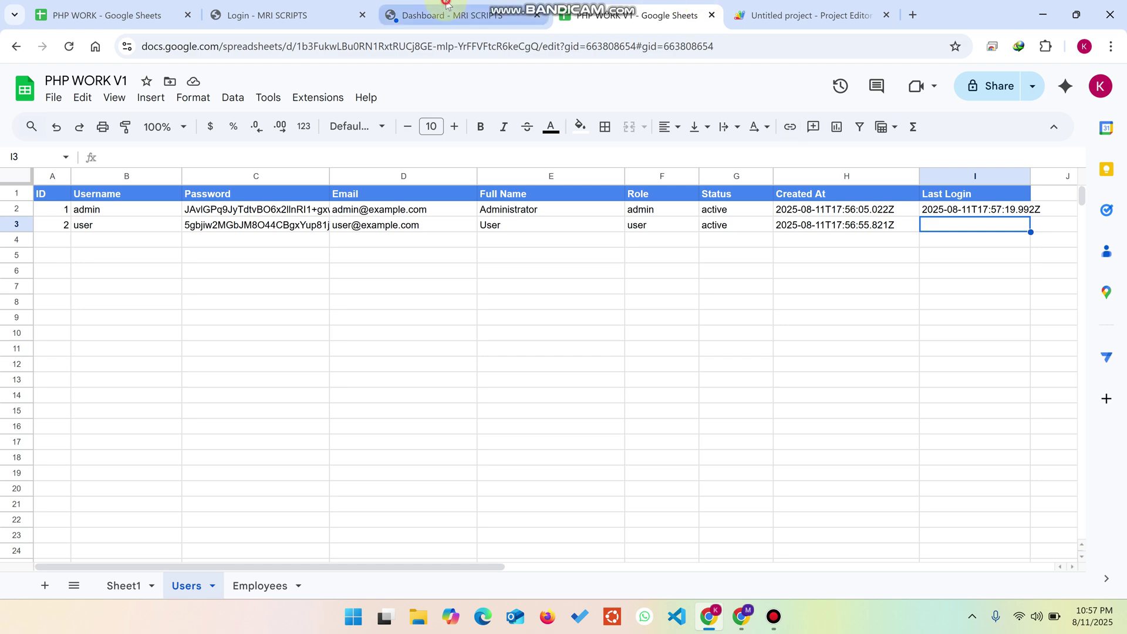
Step: Confirm the Employees sheet and employee management page are empty, then close config.php in File Browser
left_click(488, 15)
left_click(698, 272)
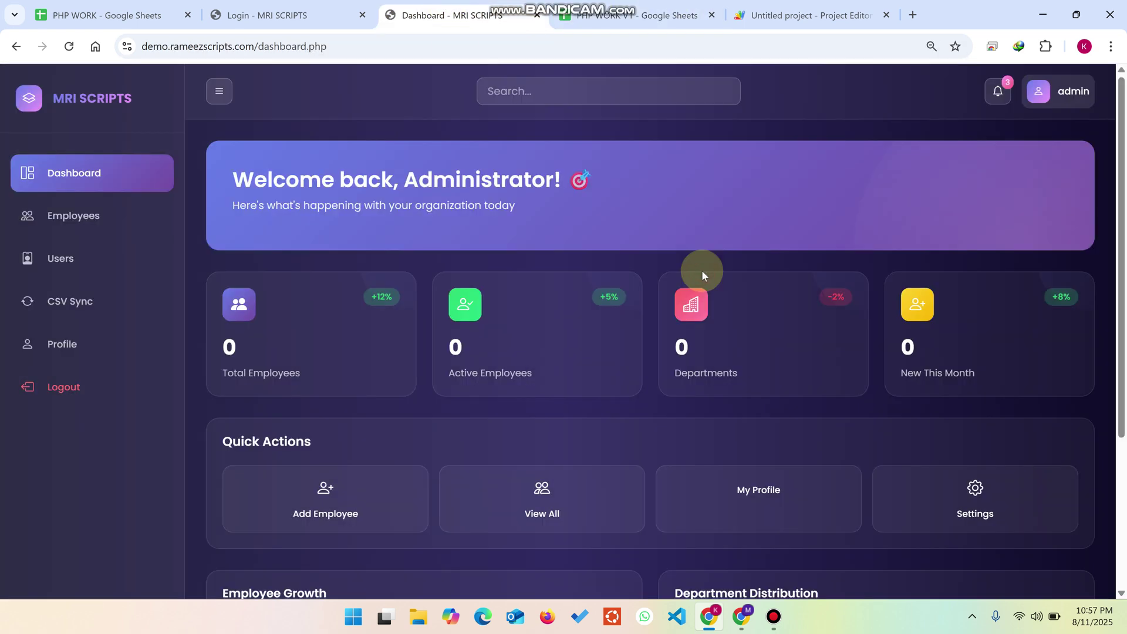
left_click(634, 15)
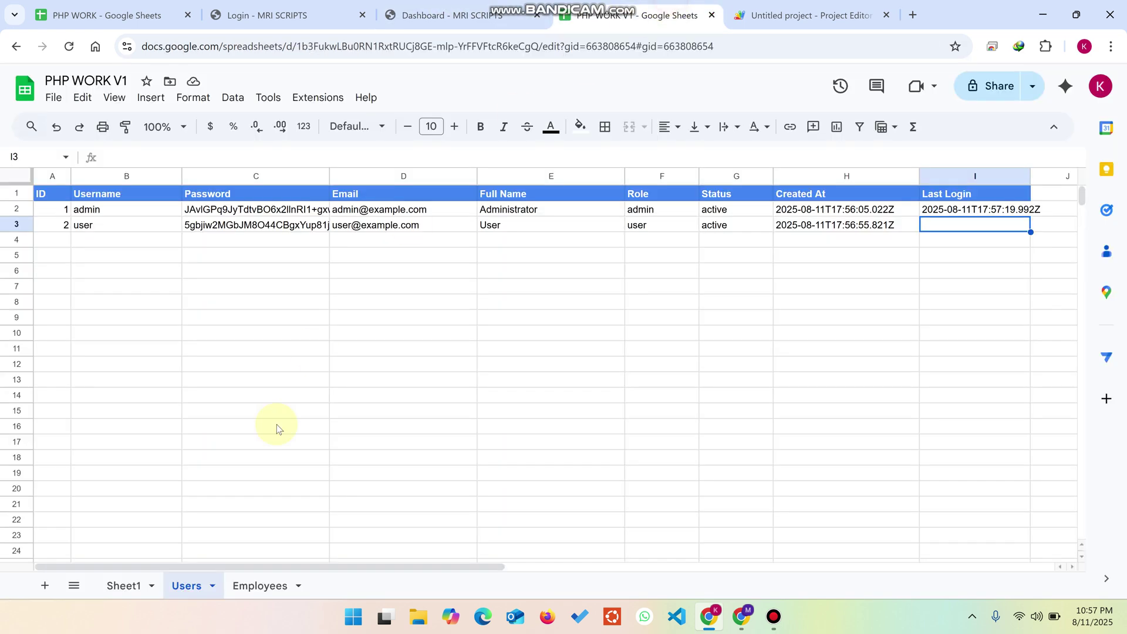
left_click(251, 587)
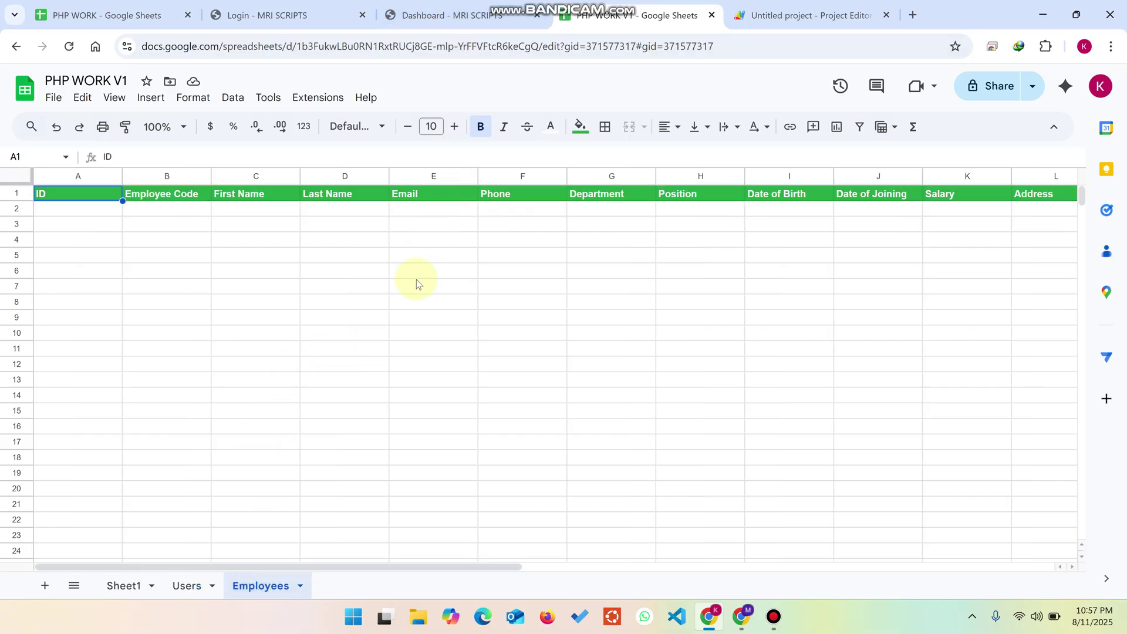
left_click(446, 15)
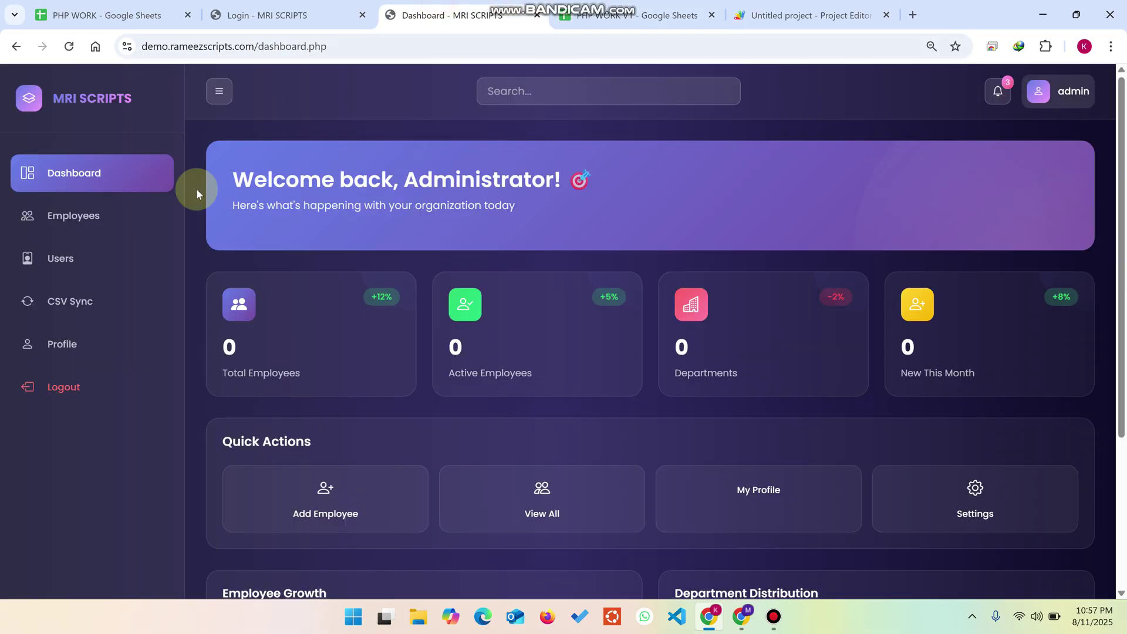
left_click(130, 219)
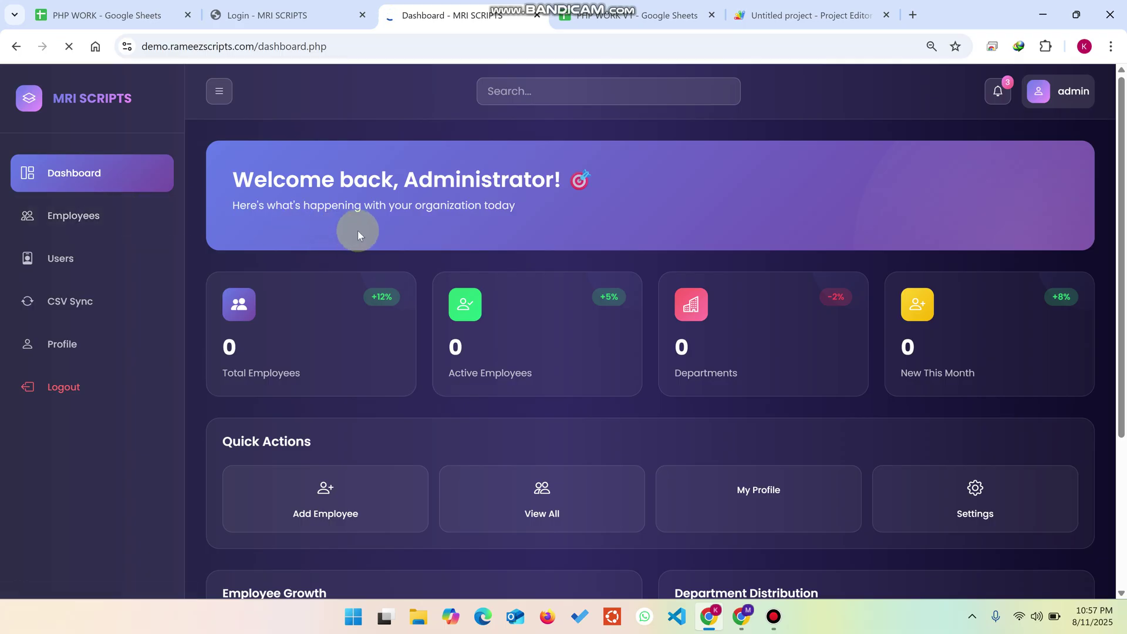
left_click(597, 16)
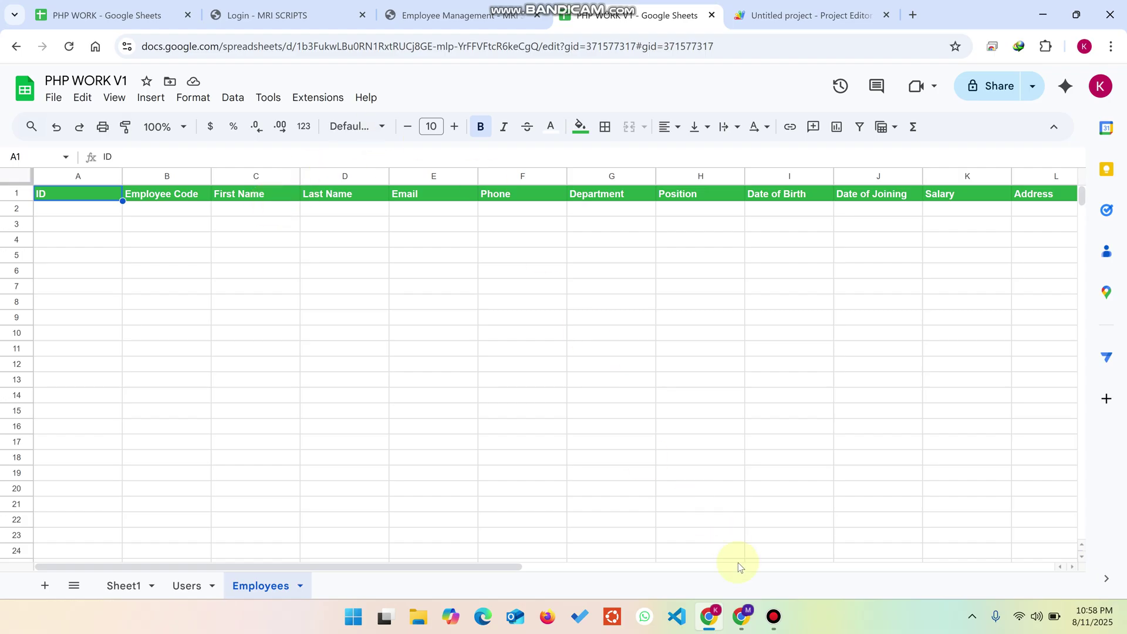
left_click(741, 617)
left_click(24, 85)
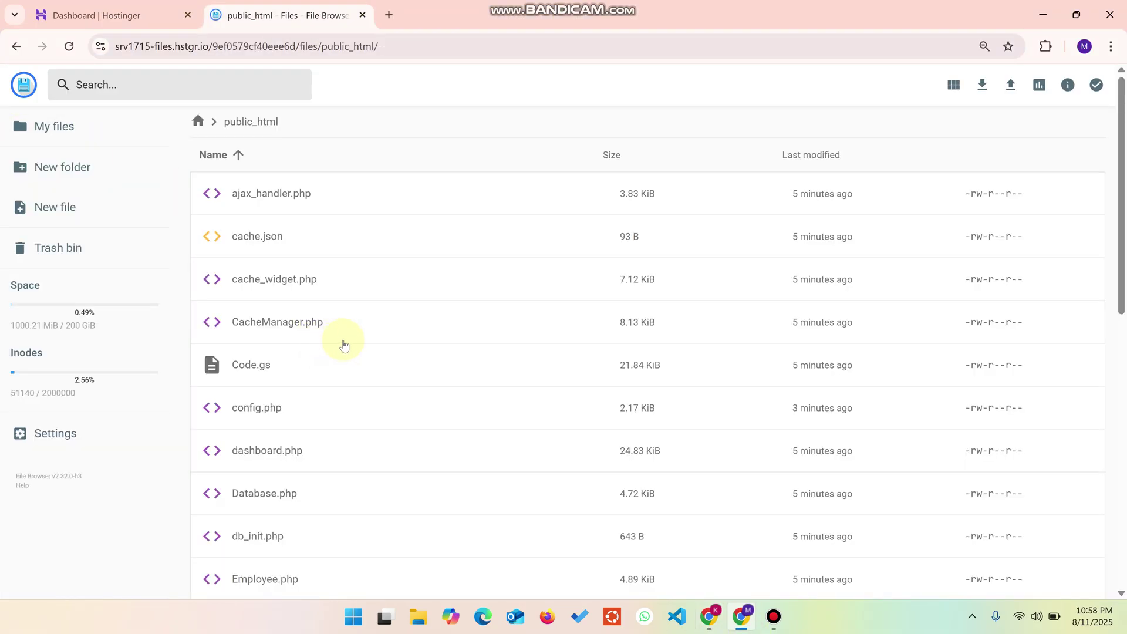
Step: Return from the File Browser to Chrome and the empty Employee Management page
scroll(435, 288, "down", 3)
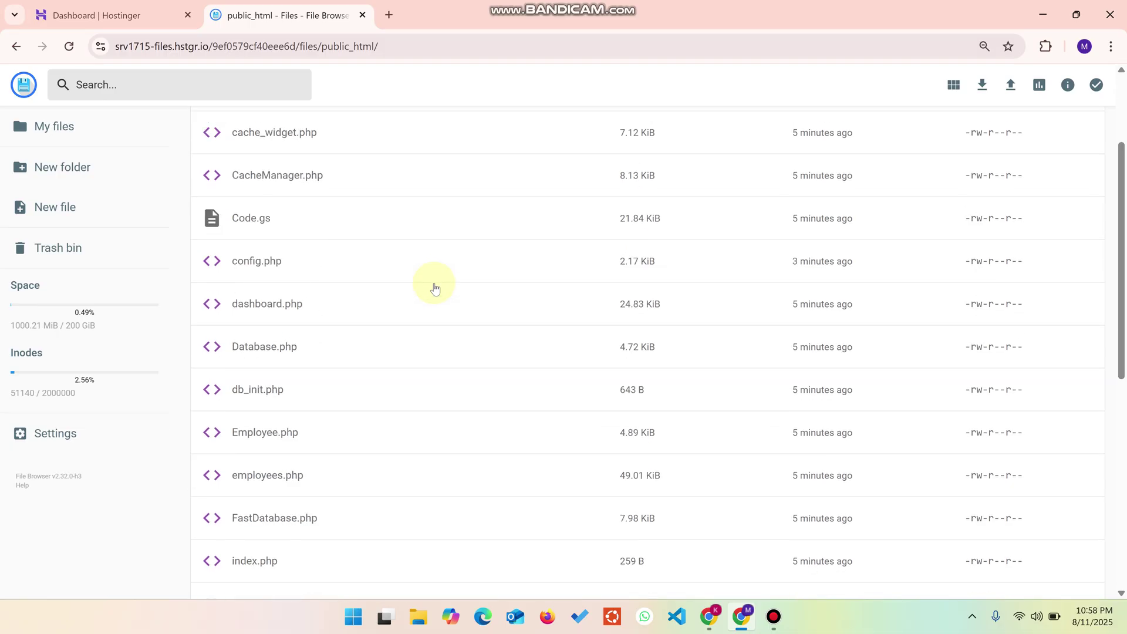
left_click(713, 614)
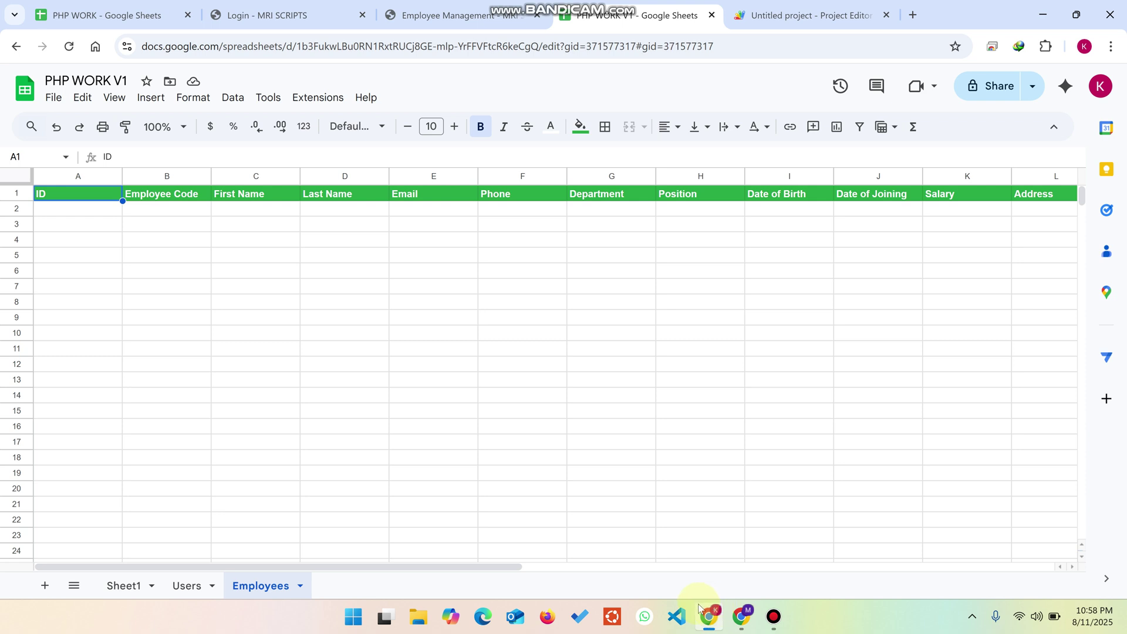
left_click(454, 17)
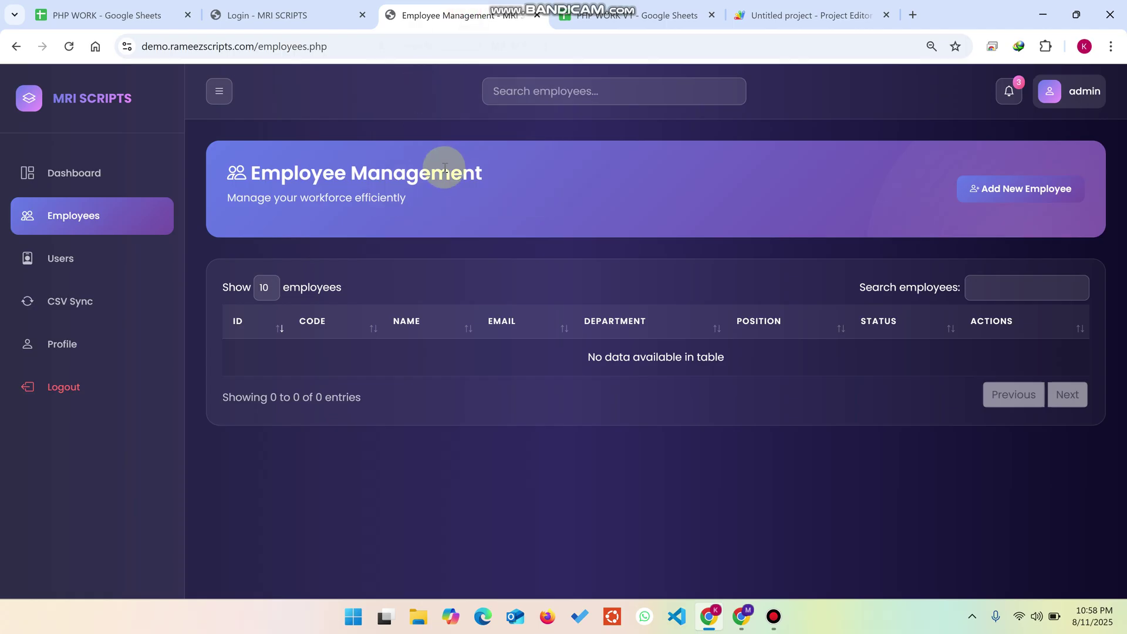
Step: Start a new employee and enter their first and last name, e-mail and phone number
left_click(1009, 182)
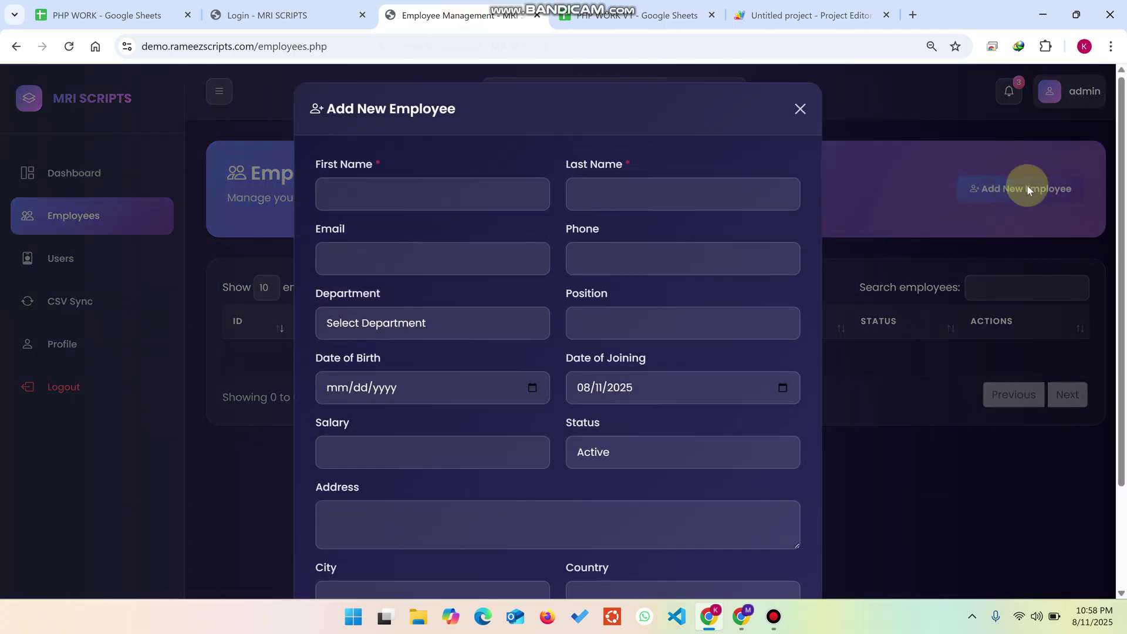
left_click(444, 191)
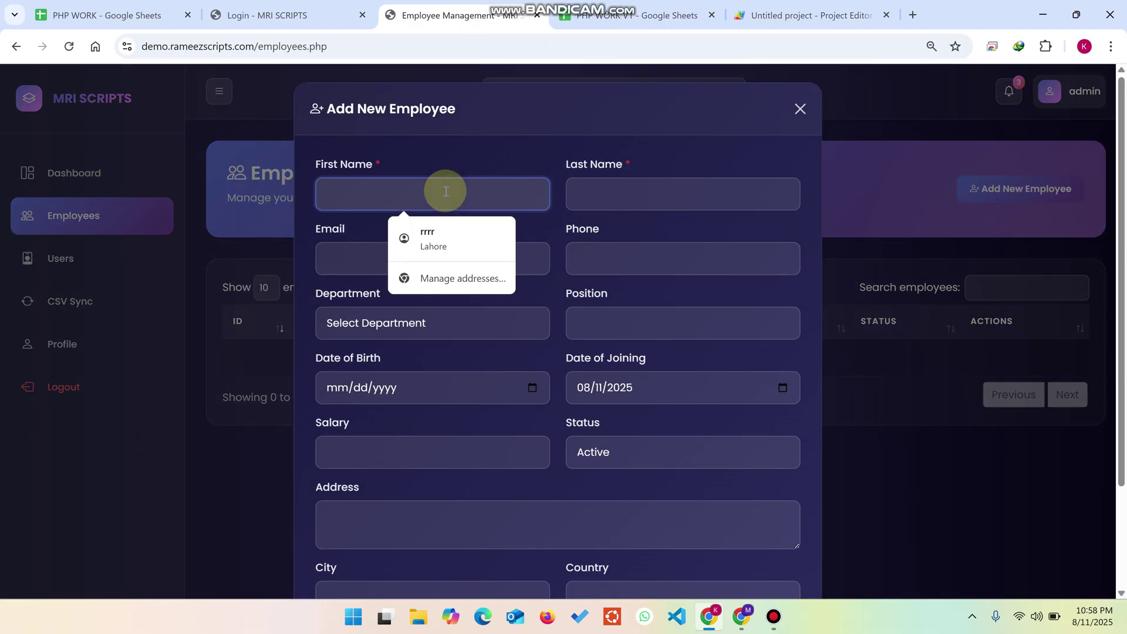
type("De")
type(",")
key("BackSpace")
type("m")
key("Tab")
type("De")
key("BackSpace")
key("BackSpace")
type("Ramiz")
key("Tab")
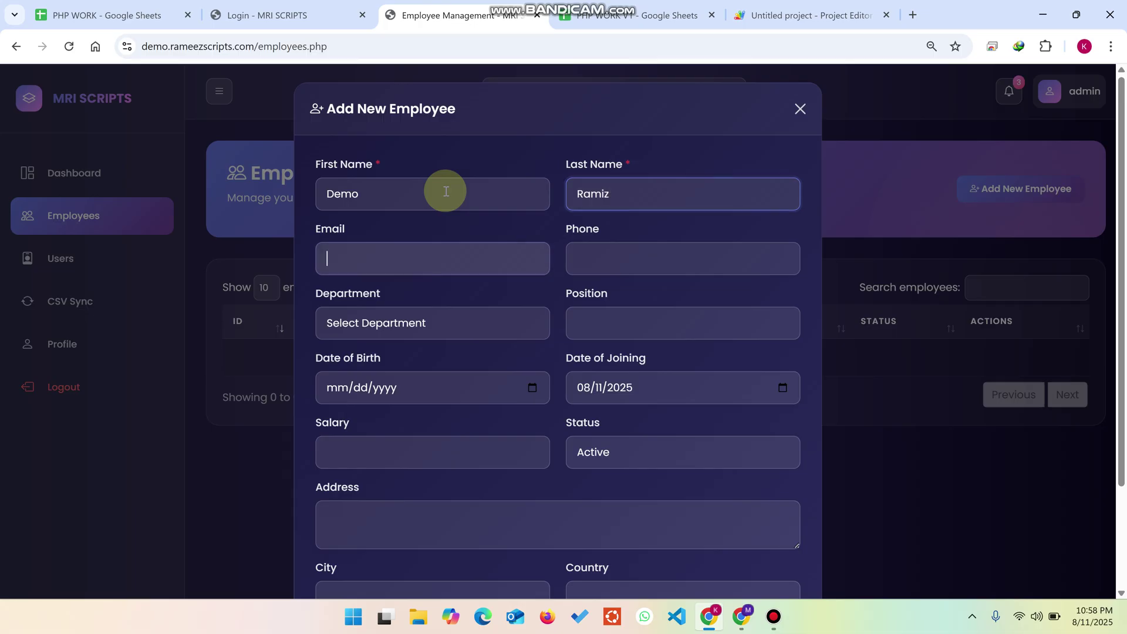
type("demo@")
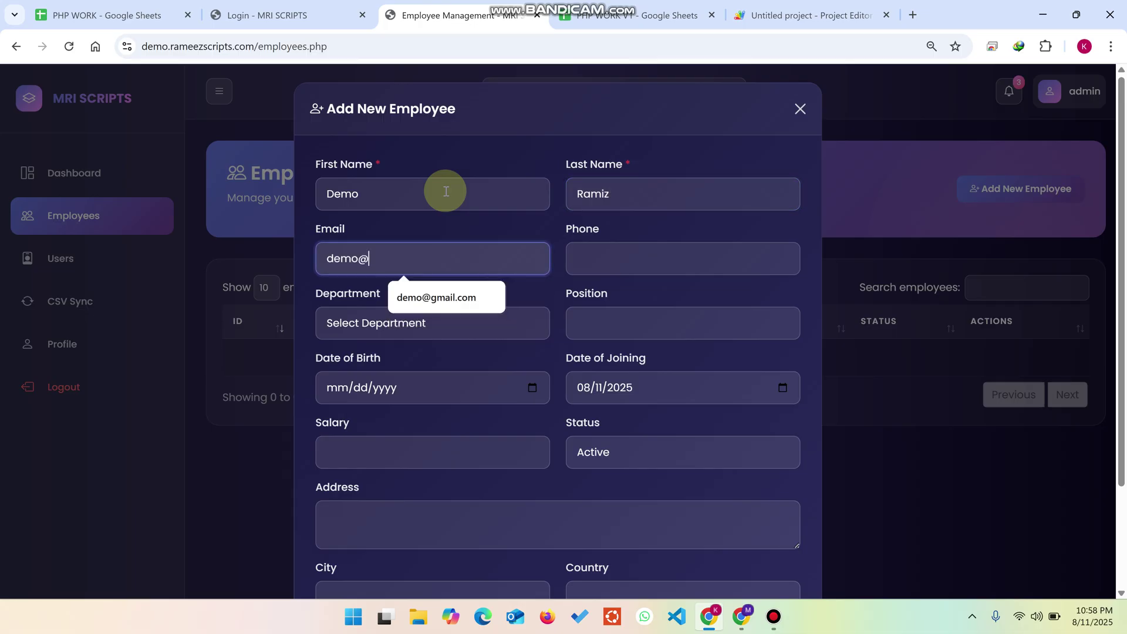
type("gmail.com")
key("Tab")
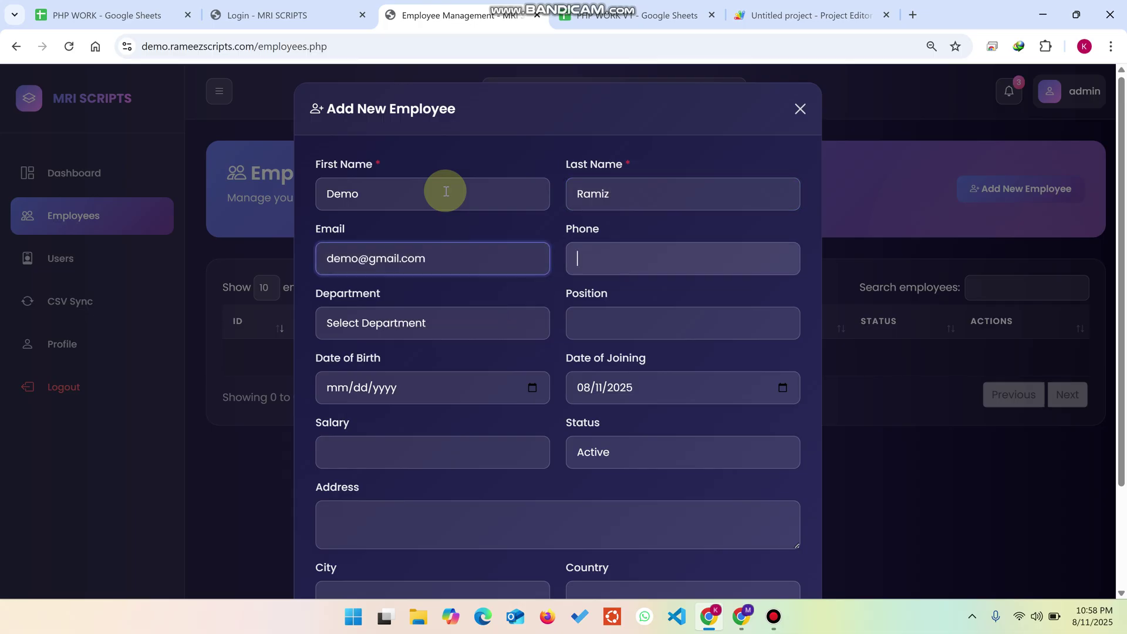
type("12234")
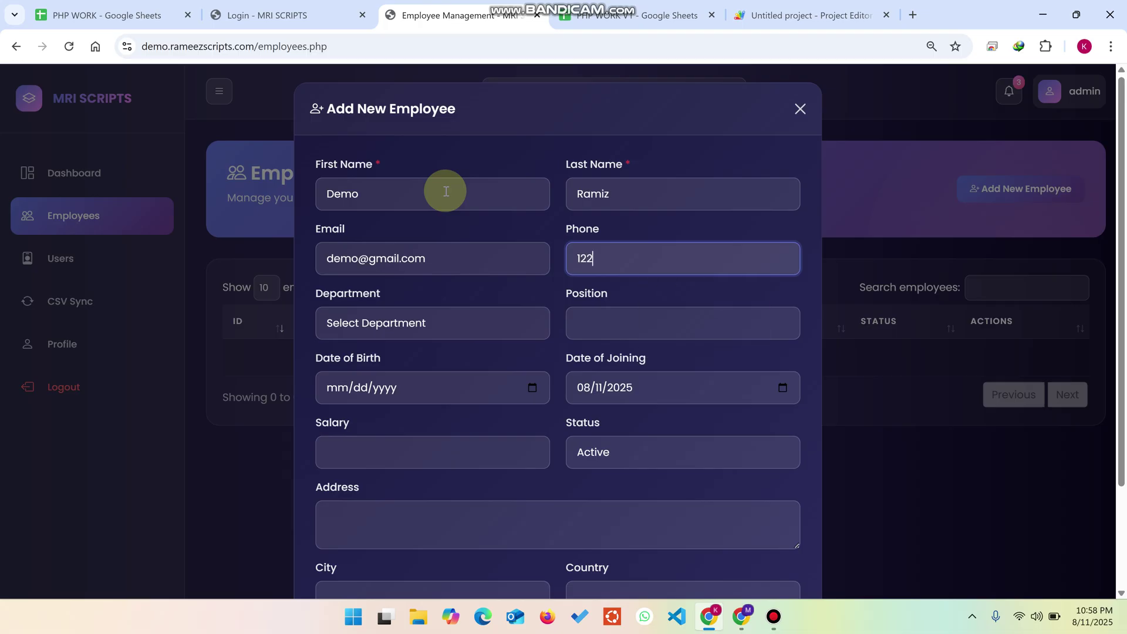
Step: Set department Human Resources, position HR, birth date the 11th, salary 127 and status Active
left_click(403, 323)
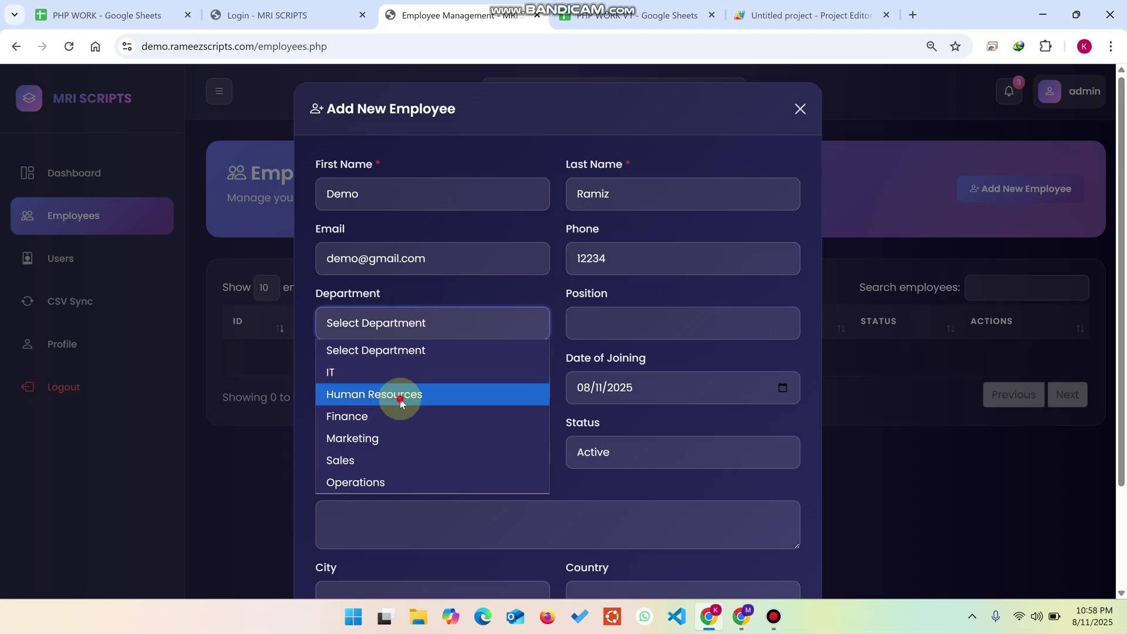
left_click(373, 395)
left_click(597, 332)
left_click(669, 389)
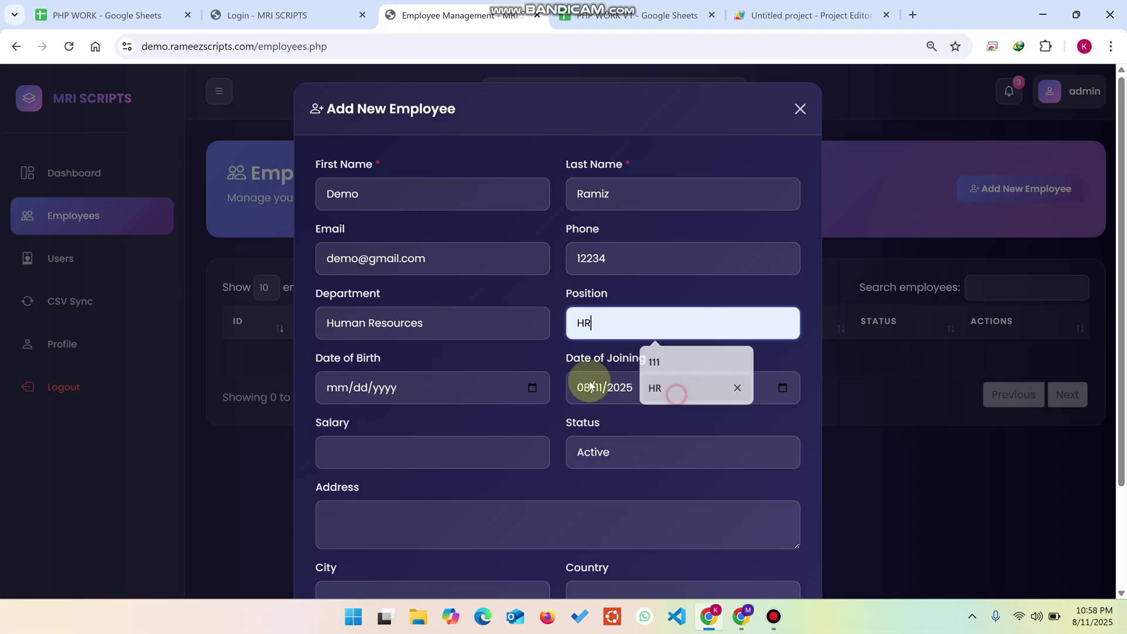
left_click(531, 388)
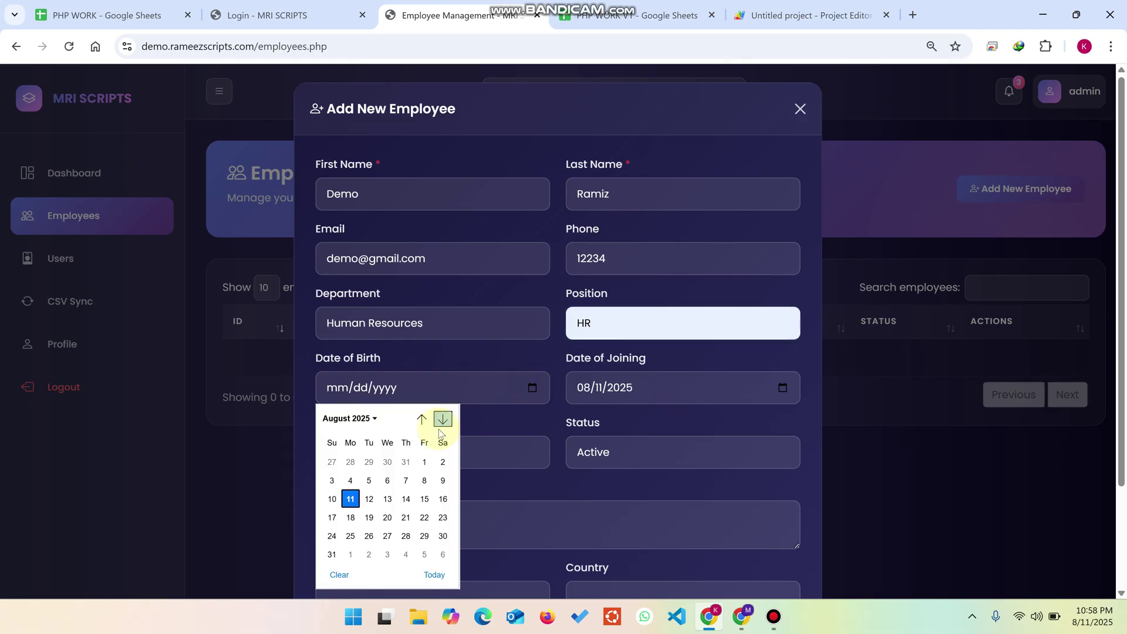
left_click(347, 495)
scroll(398, 373, "down", 1)
scroll(397, 371, "down", 1)
left_click(388, 322)
type("127")
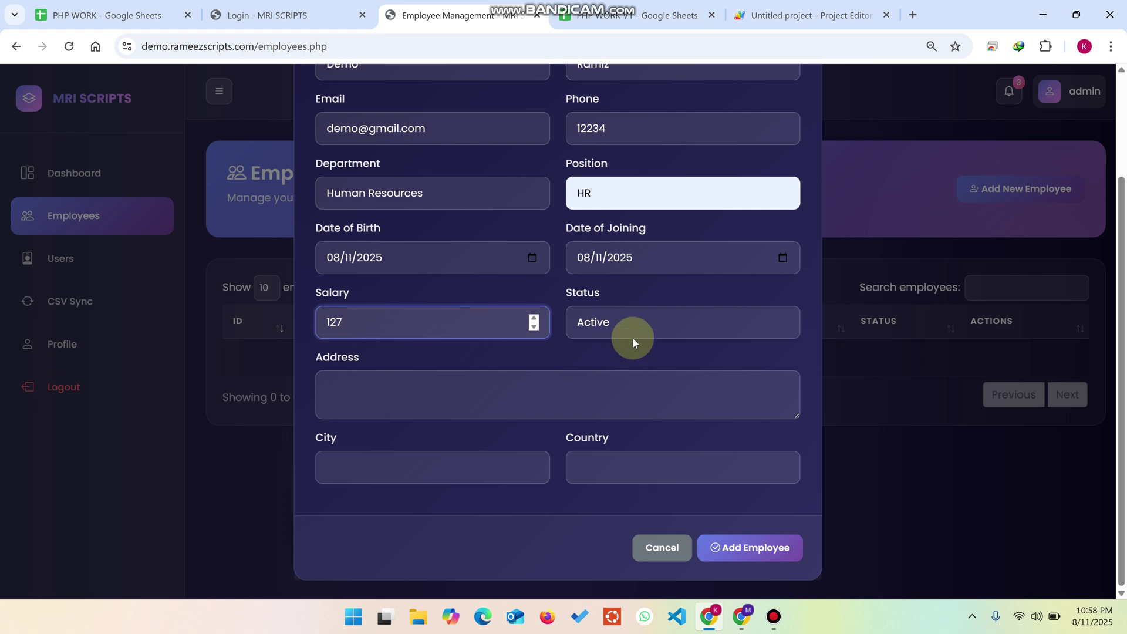
left_click(634, 339)
left_click(634, 341)
Step: Fill in the address and city, then submit the new employee
left_click(396, 406)
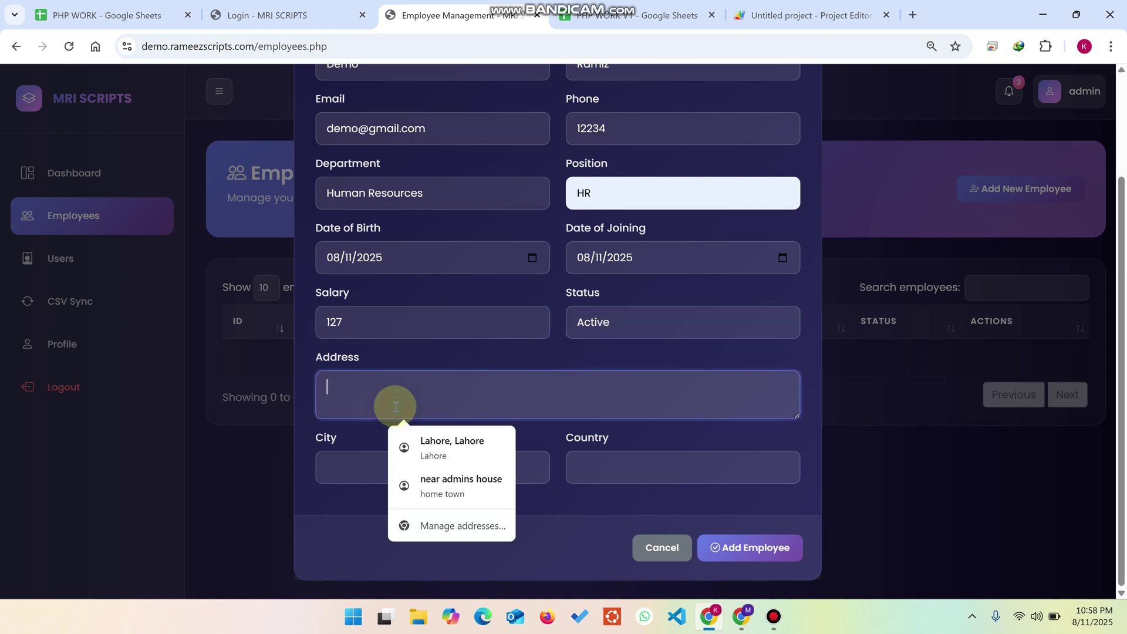
type("canada demo")
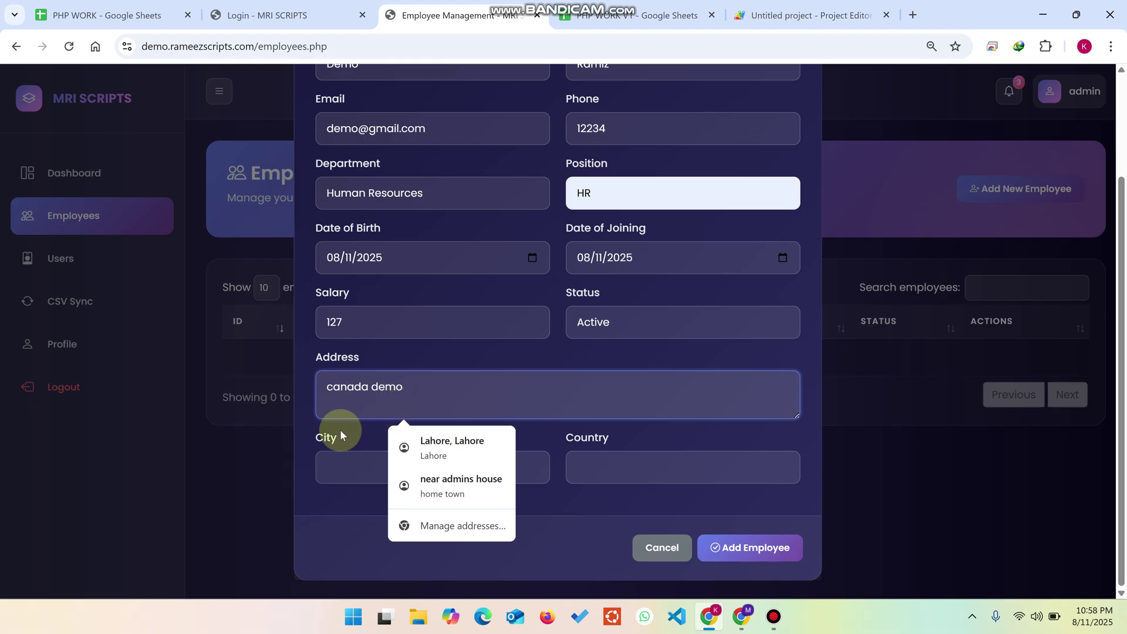
left_click(340, 469)
type("demo")
key("Tab")
type("demo")
left_click(749, 547)
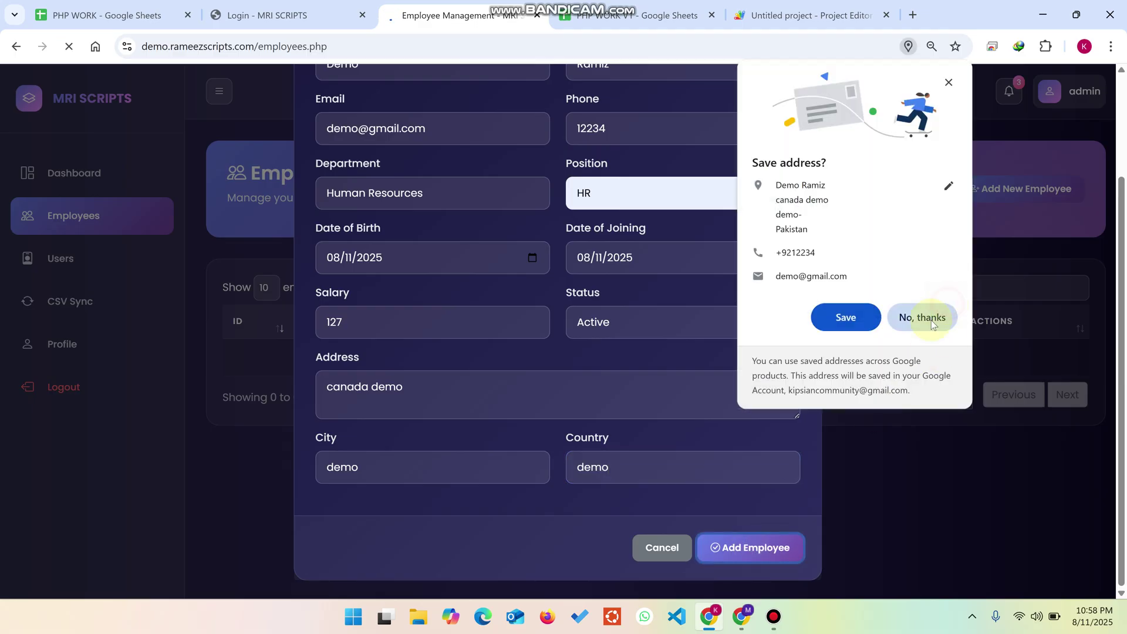
Step: Decline saving the address and confirm the employee synced as row 2 of the Employees sheet
left_click(949, 317)
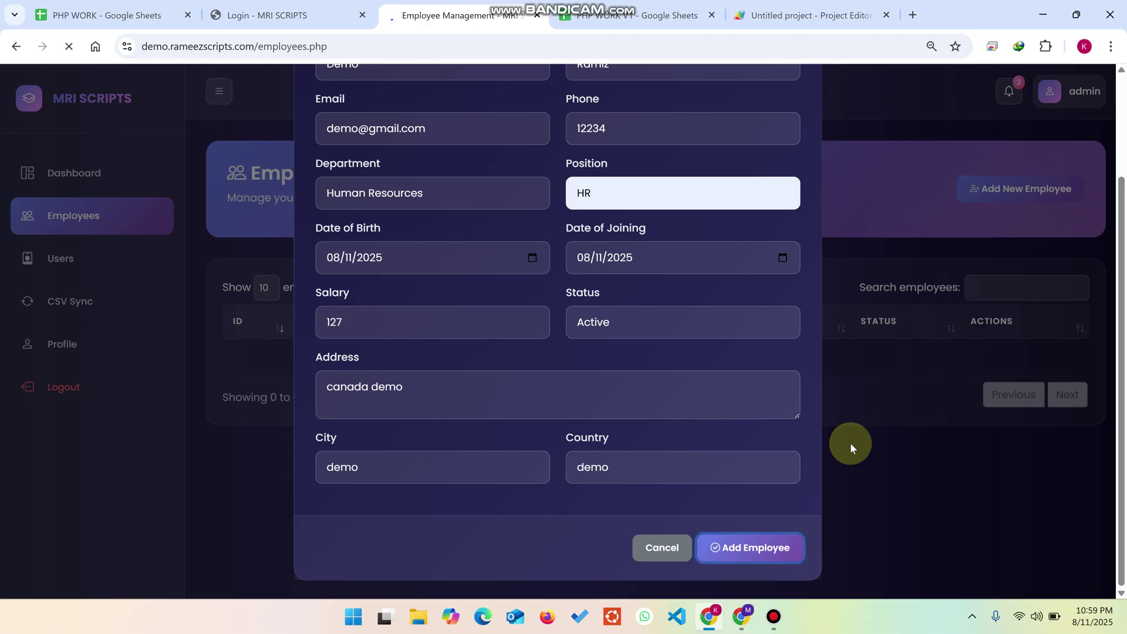
left_click(637, 15)
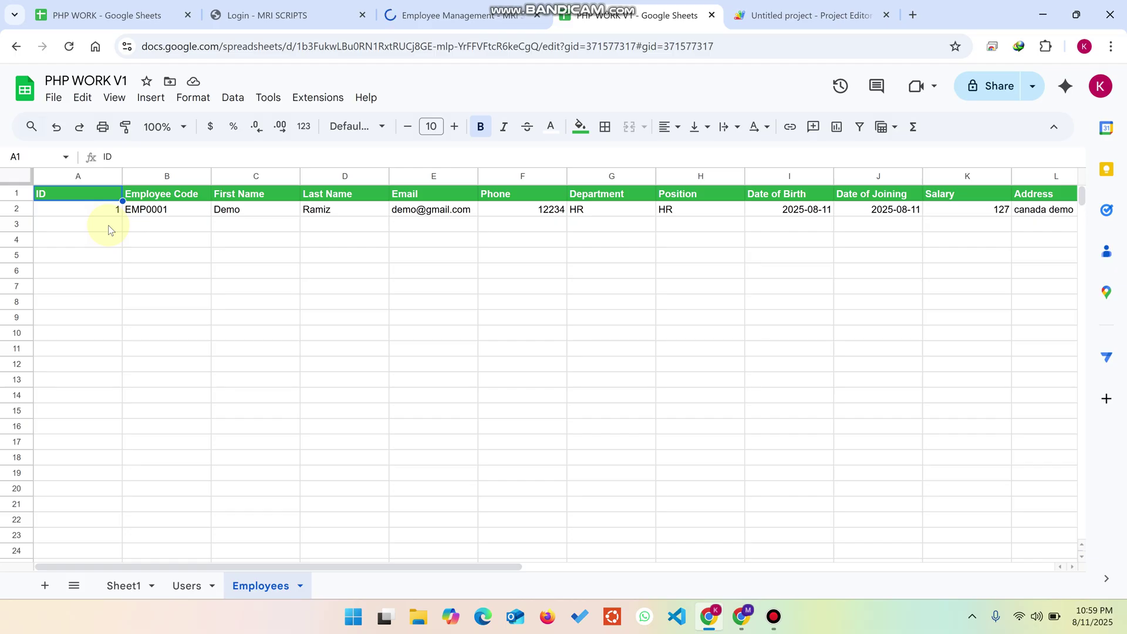
left_click(432, 13)
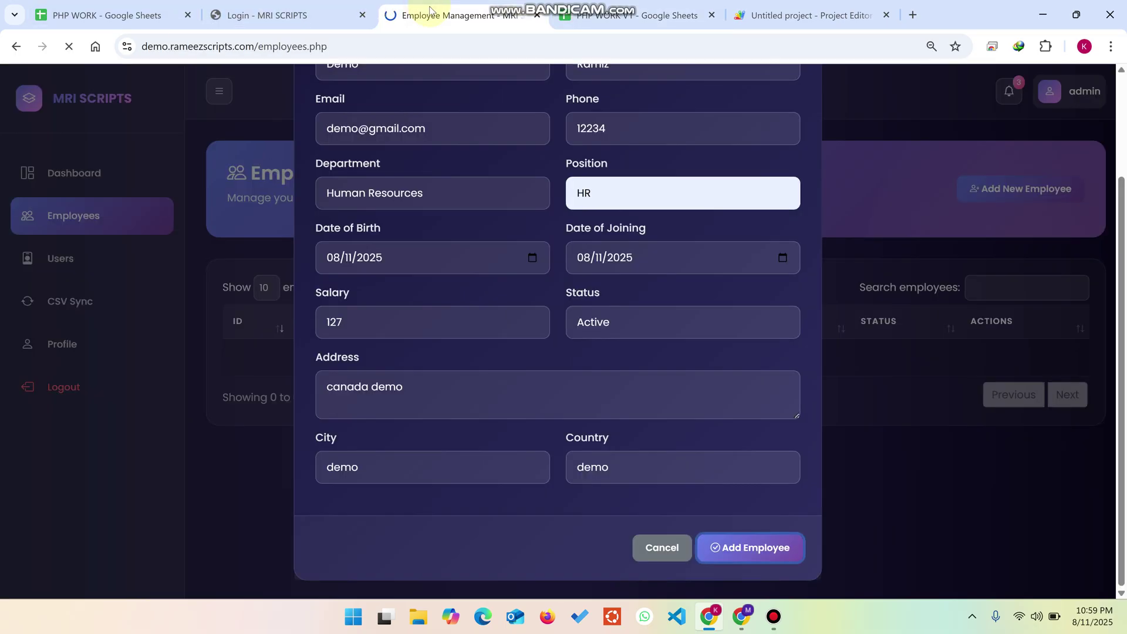
left_click(622, 9)
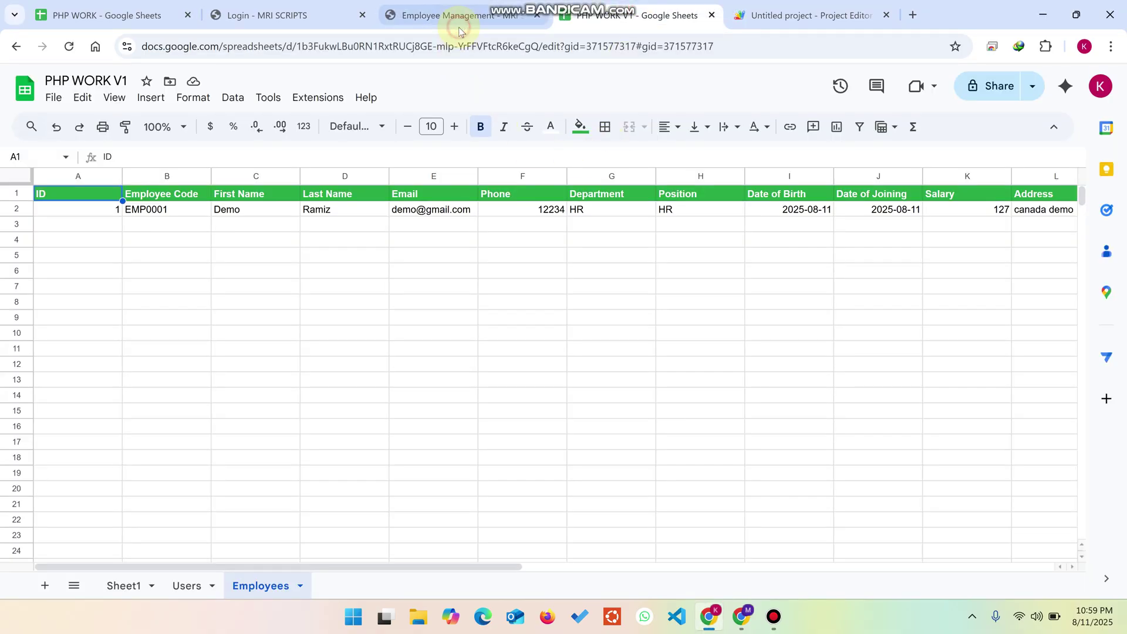
left_click(460, 26)
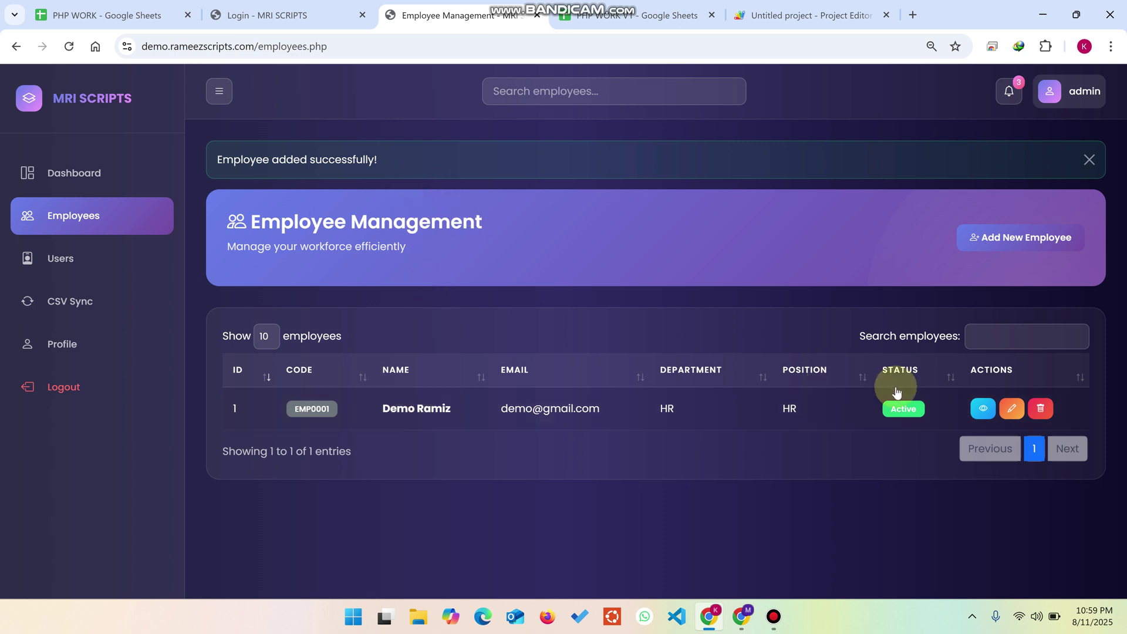
Step: View and close the EMP0001 employee details, then open the admin Profile page
left_click(981, 409)
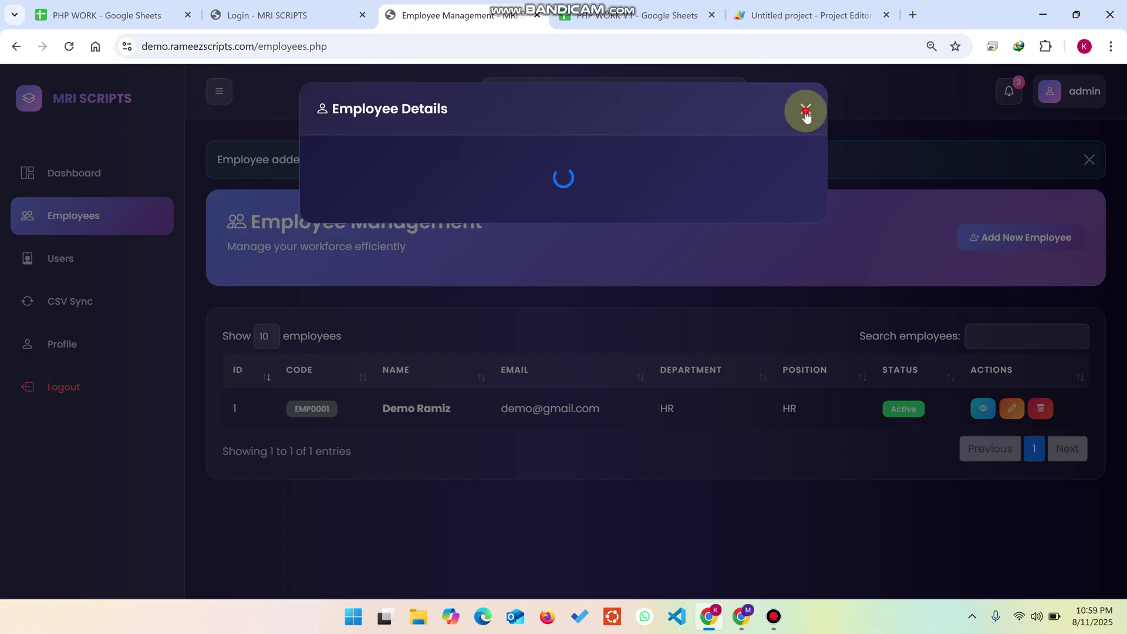
left_click(806, 110)
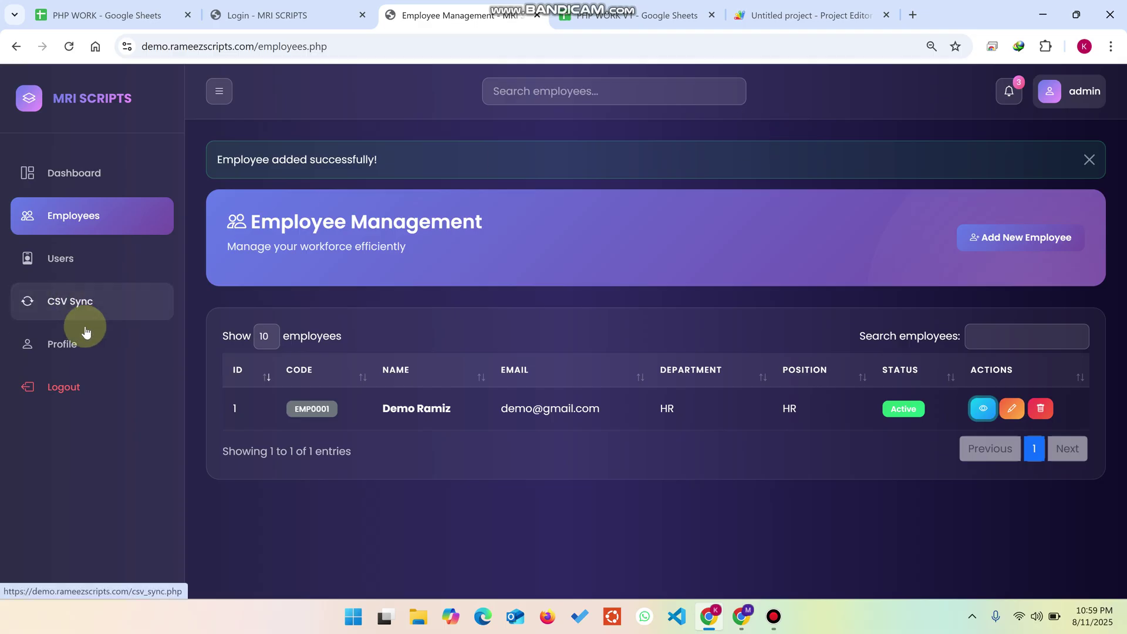
left_click(89, 344)
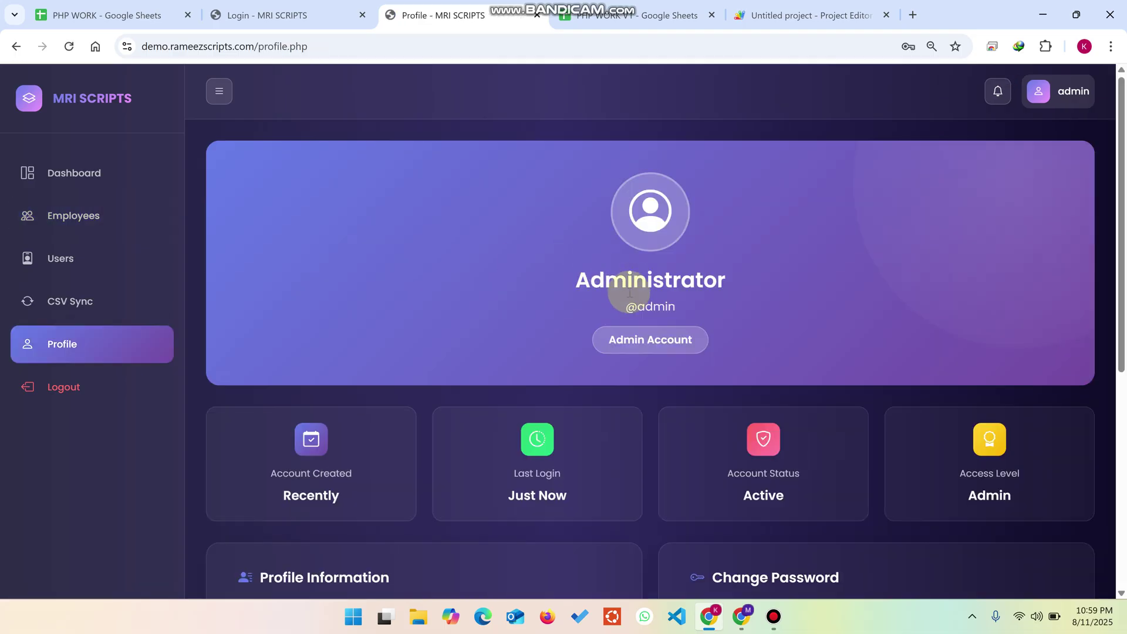
Step: Open the dashboard showing 1 total employee, 1 active and 1 department, rechecking the Employees sheet
scroll(587, 331, "down", 6)
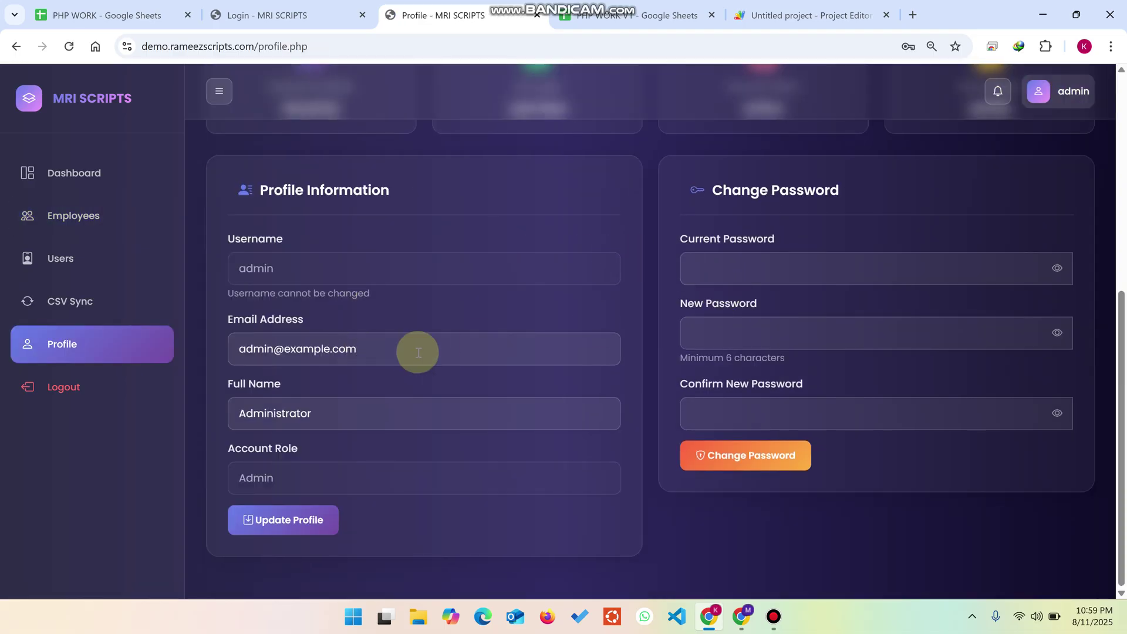
scroll(415, 355, "up", 6)
left_click(77, 181)
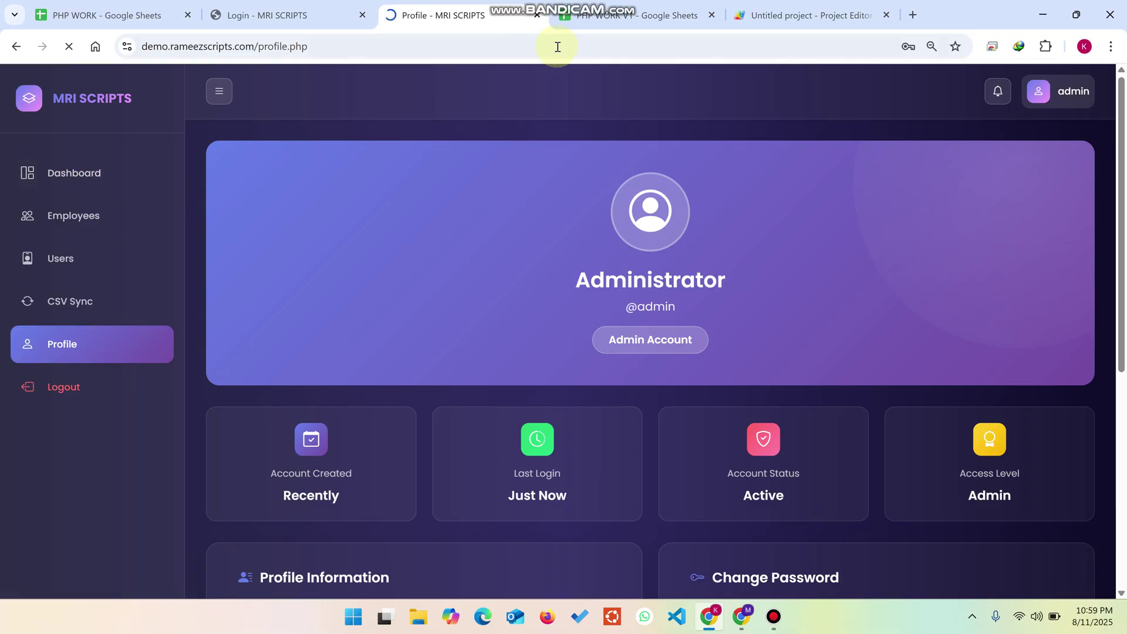
left_click(622, 15)
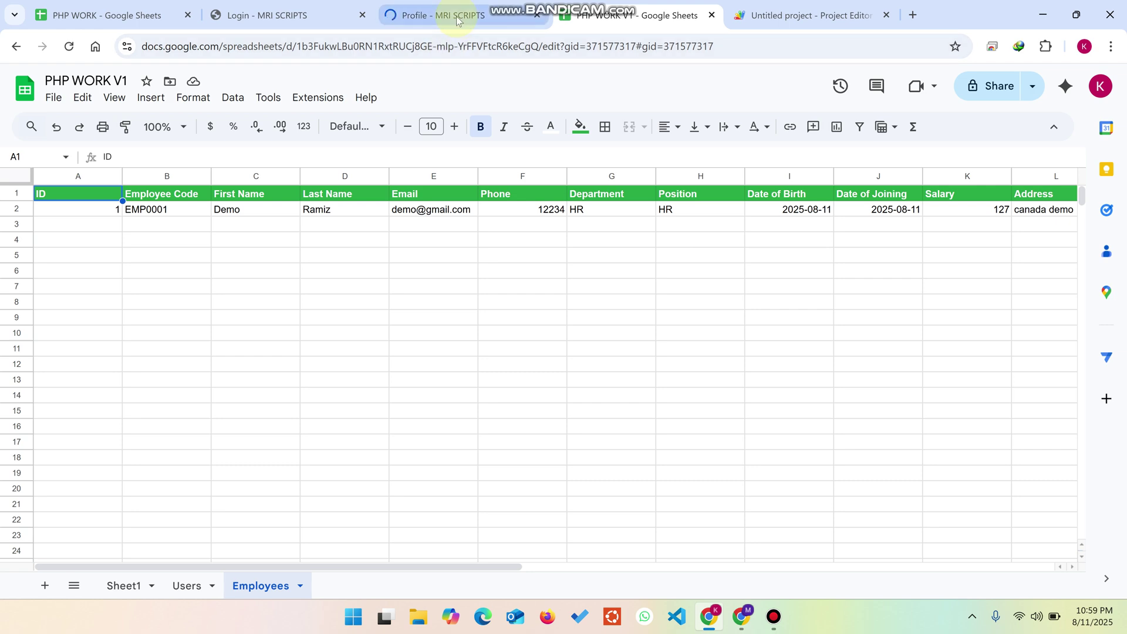
left_click(458, 21)
scroll(598, 300, "down", 3)
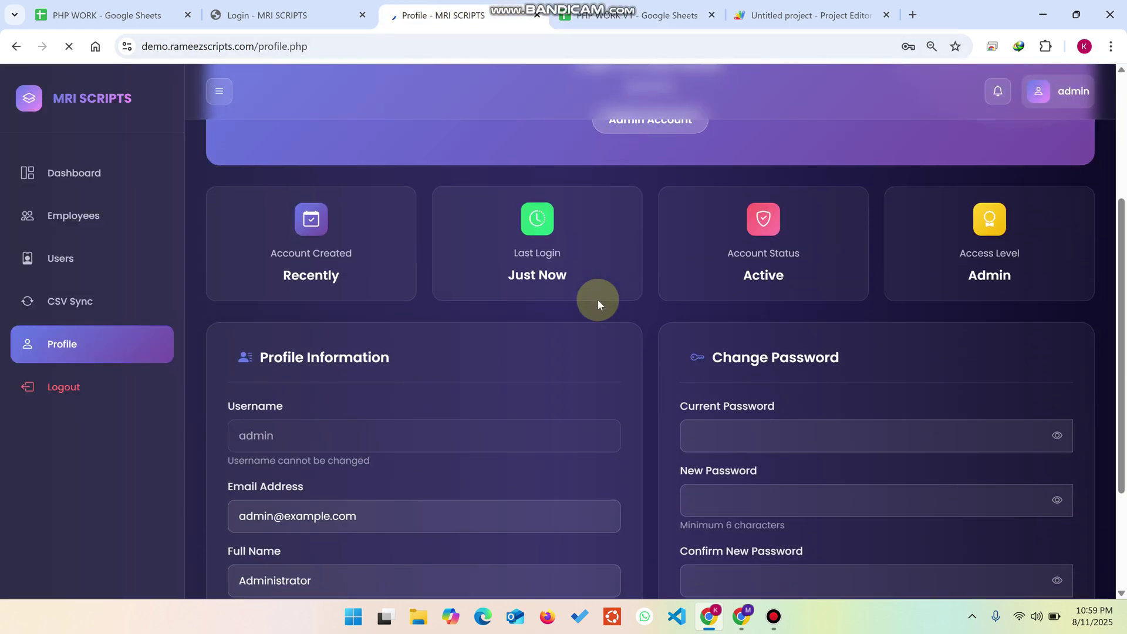